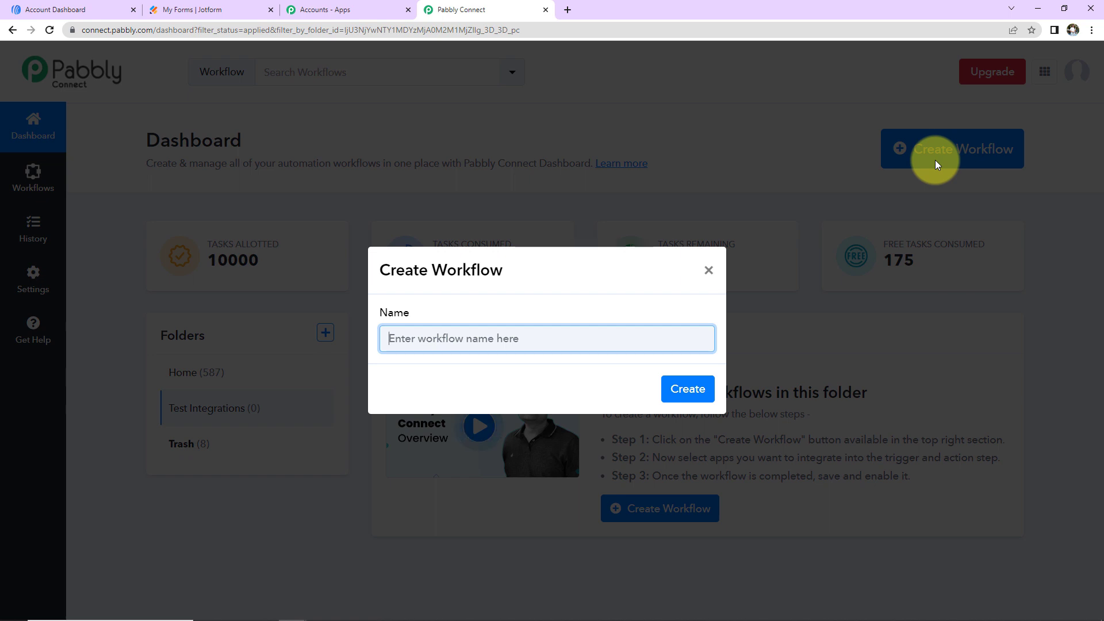
Step: Create a workflow named "Add AWeber Subscriber to Multiple Lists from Webhook Response"
key("ctrl+v")
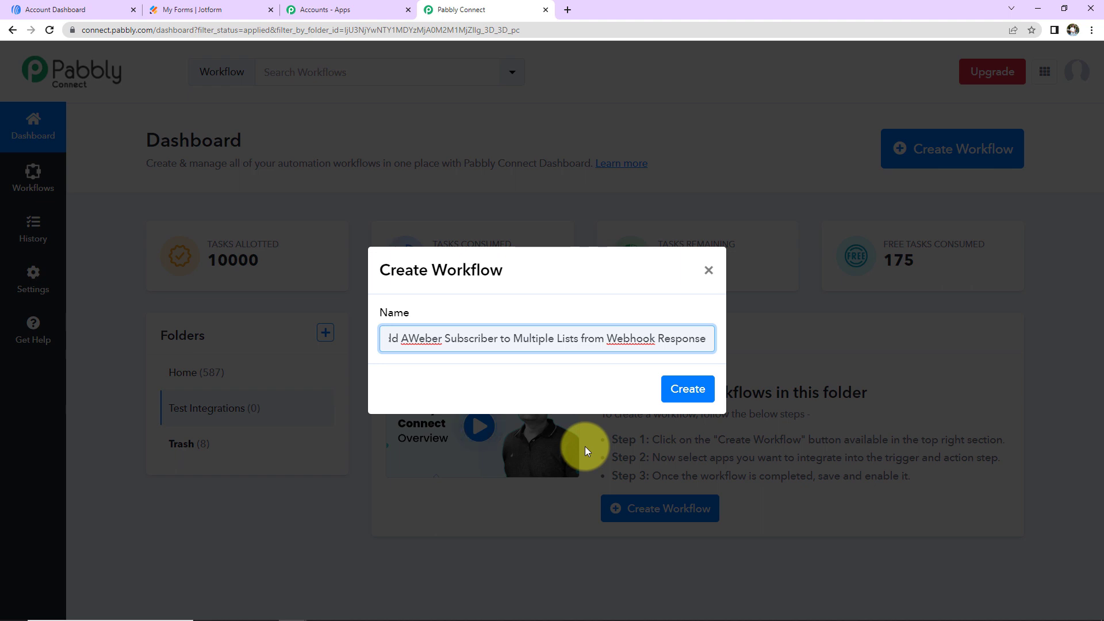
left_click(677, 398)
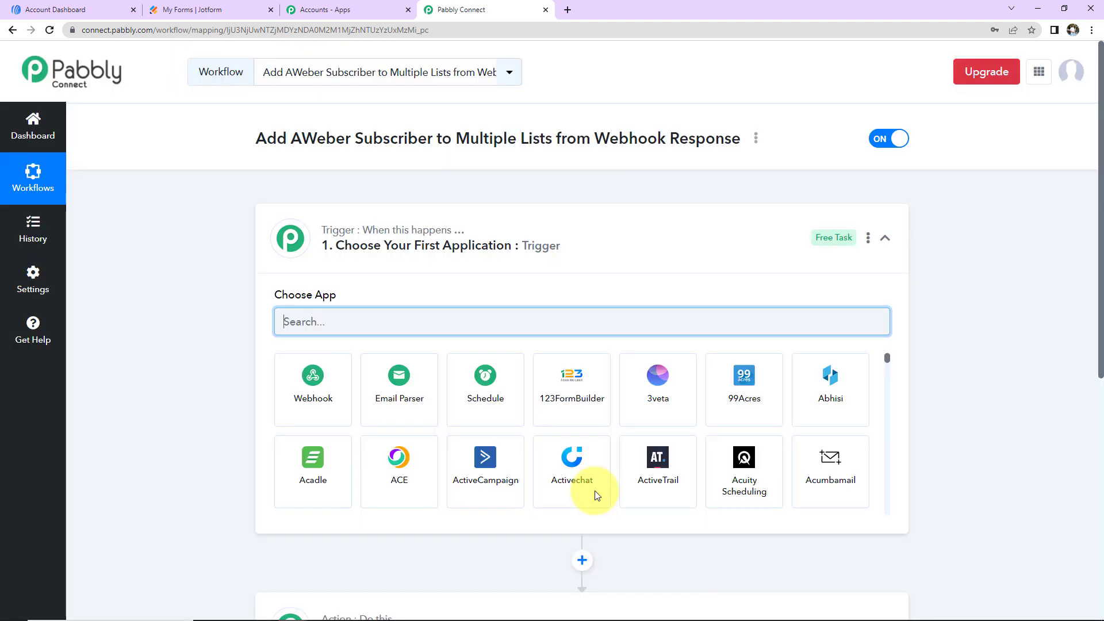
Step: Choose Webhook by Pabbly as the workflow's trigger app and copy its webhook URL
scroll(552, 276, "down", 2)
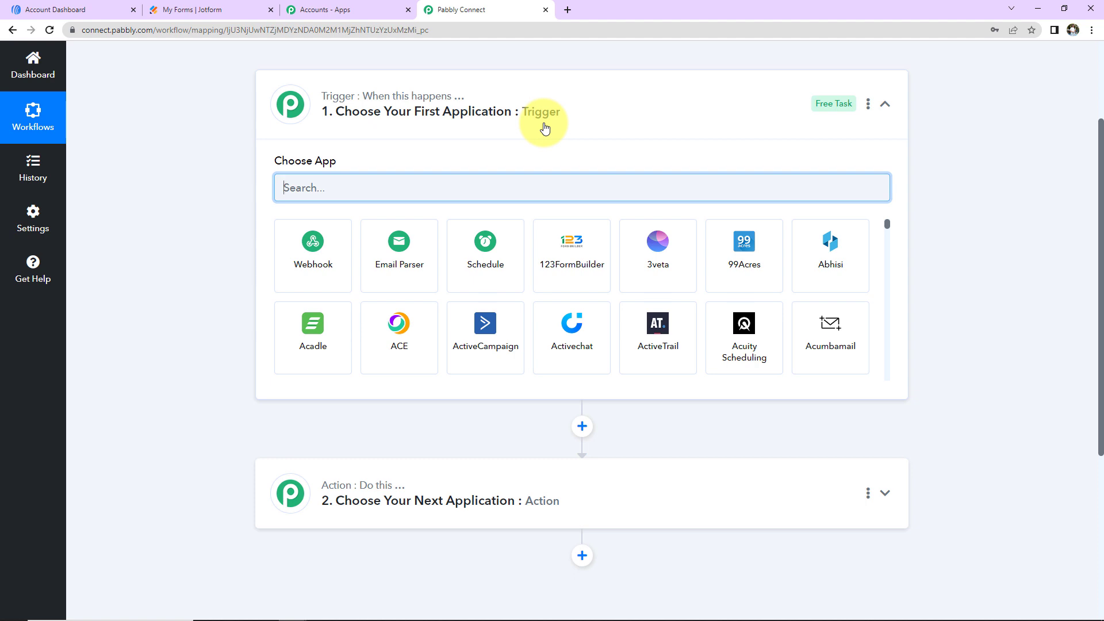
type("we")
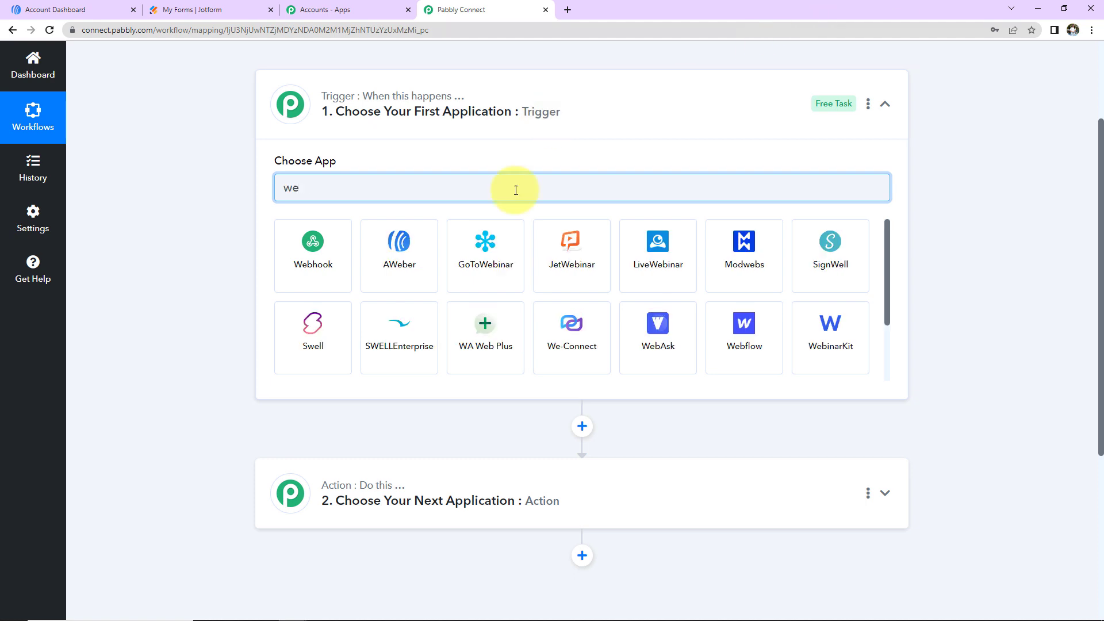
type("b")
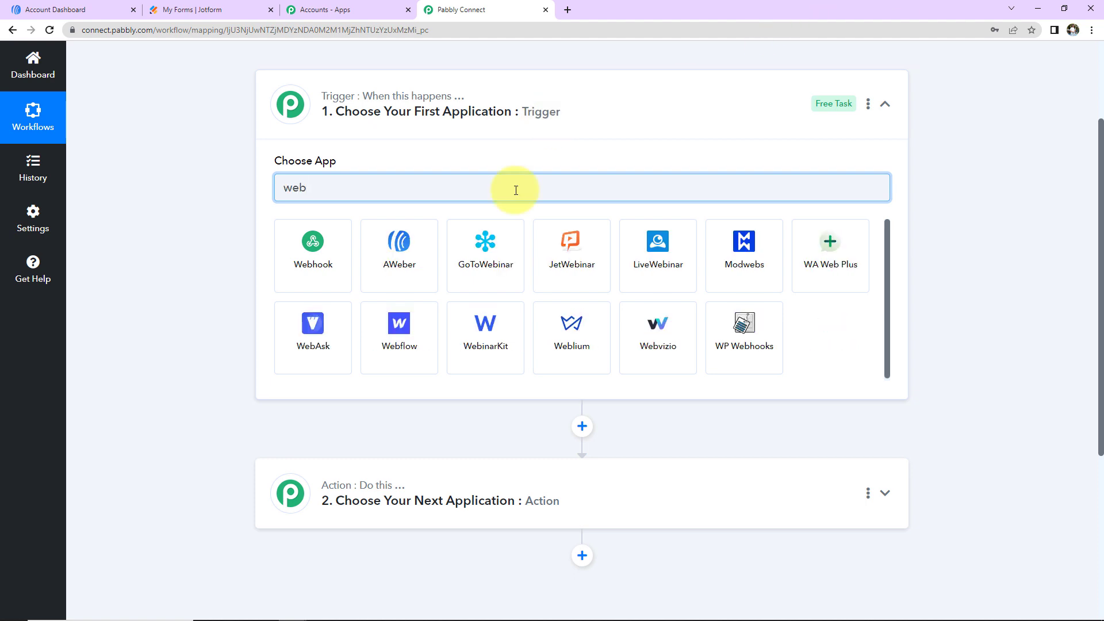
left_click(336, 251)
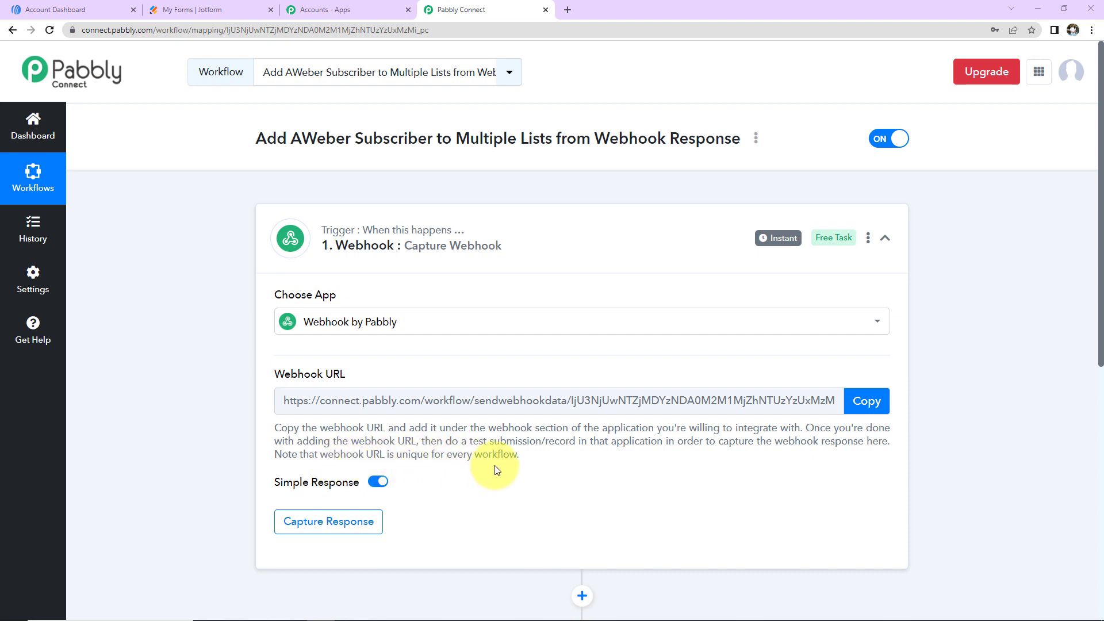
left_click(865, 405)
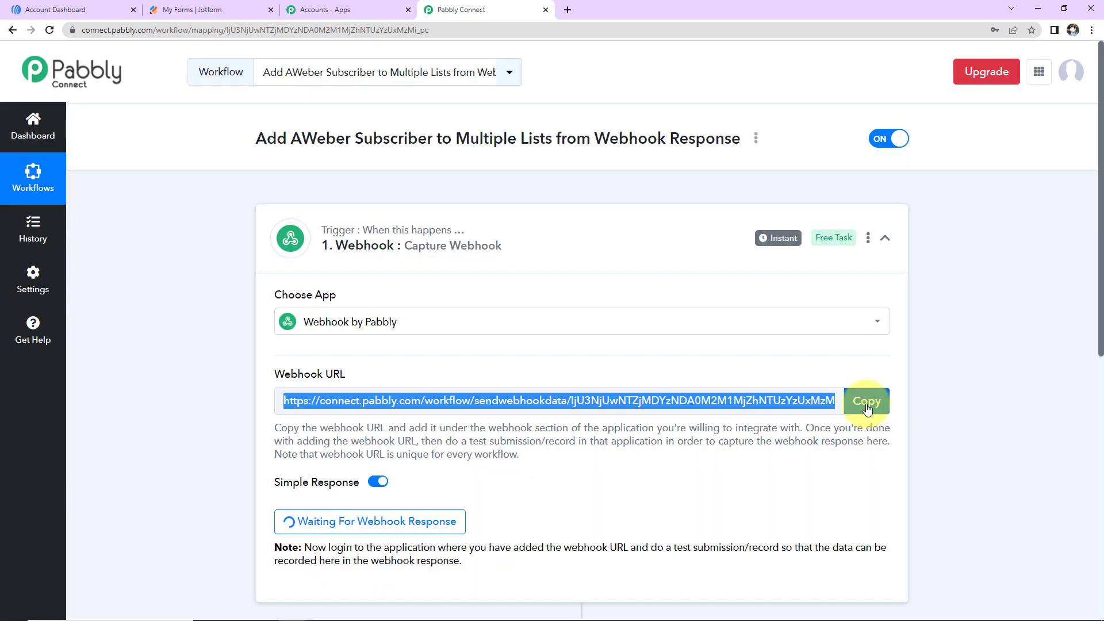
Step: Switch to Jotform and open the WebHooks integration in the settings of the Course Enrollment Form
left_click(218, 8)
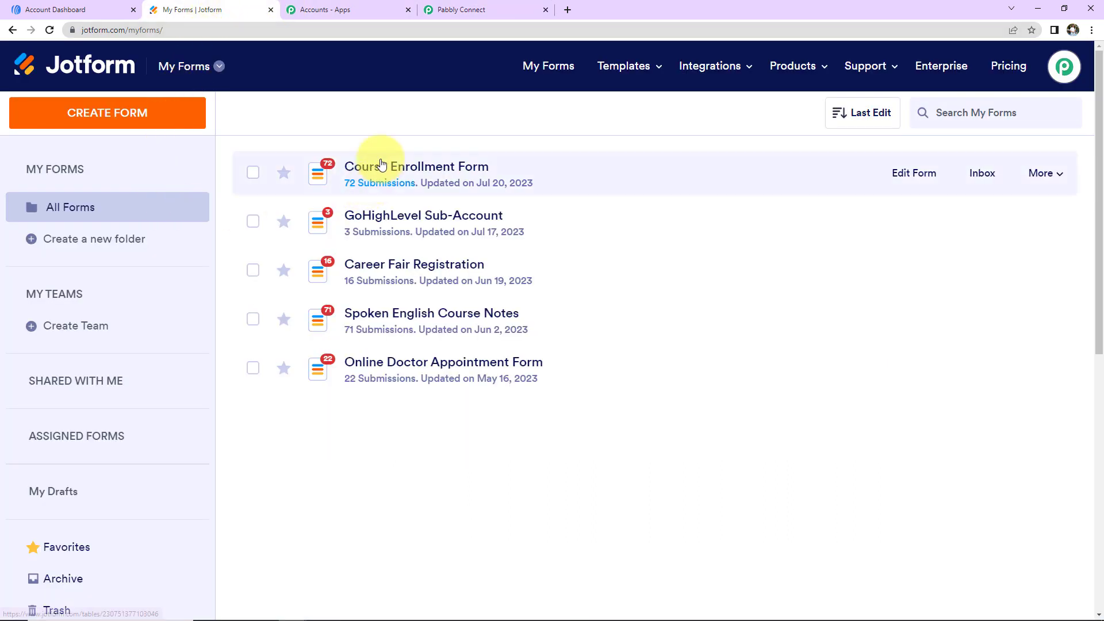
left_click(908, 173)
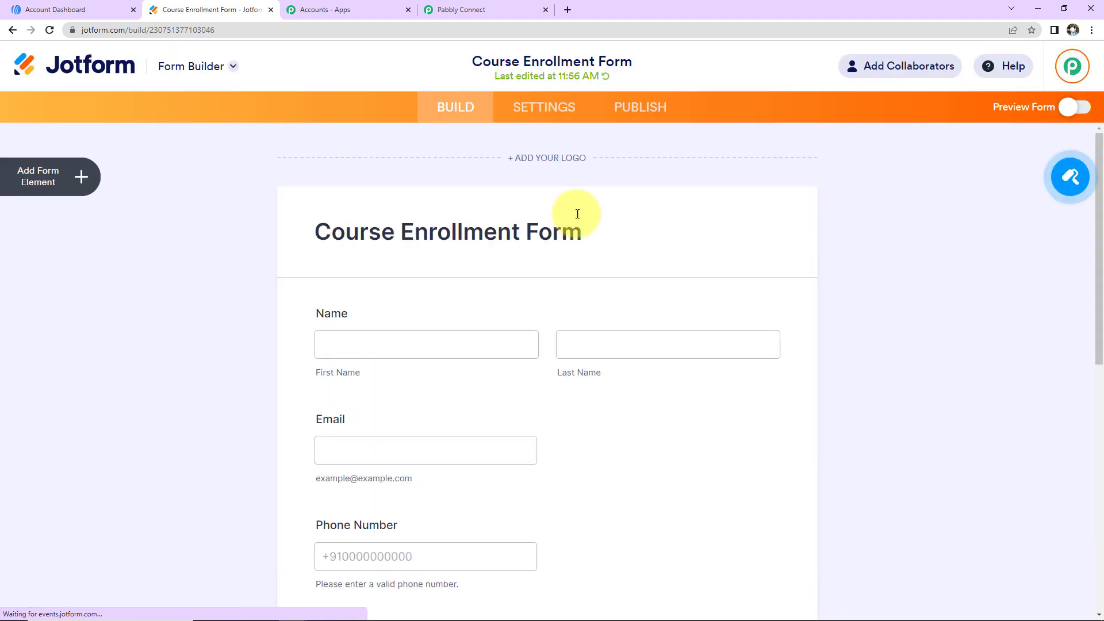
left_click(542, 107)
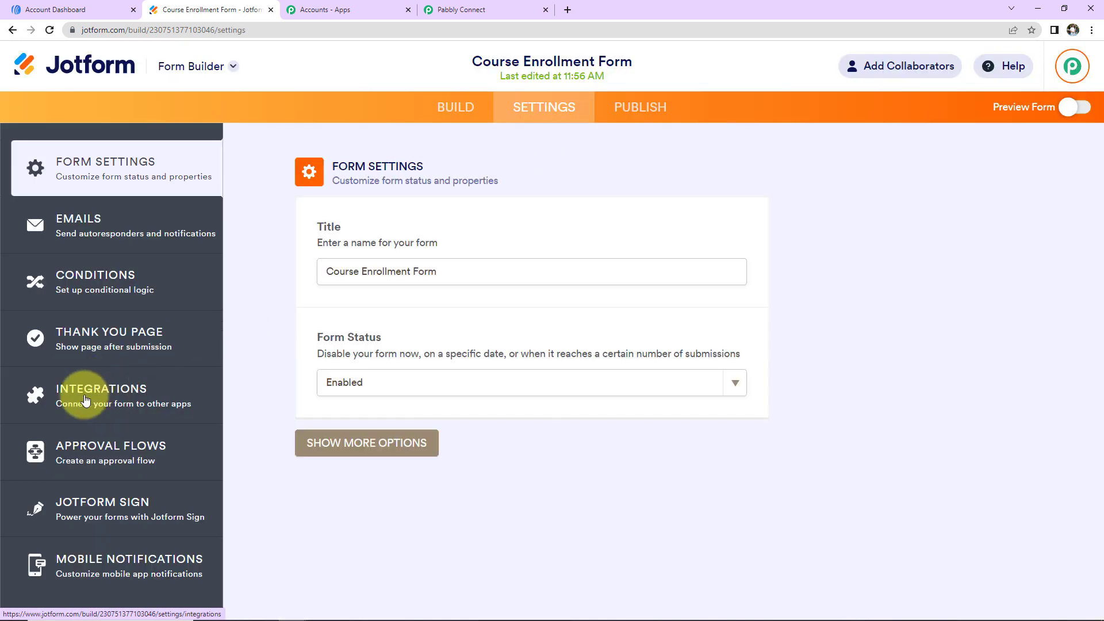
left_click(86, 399)
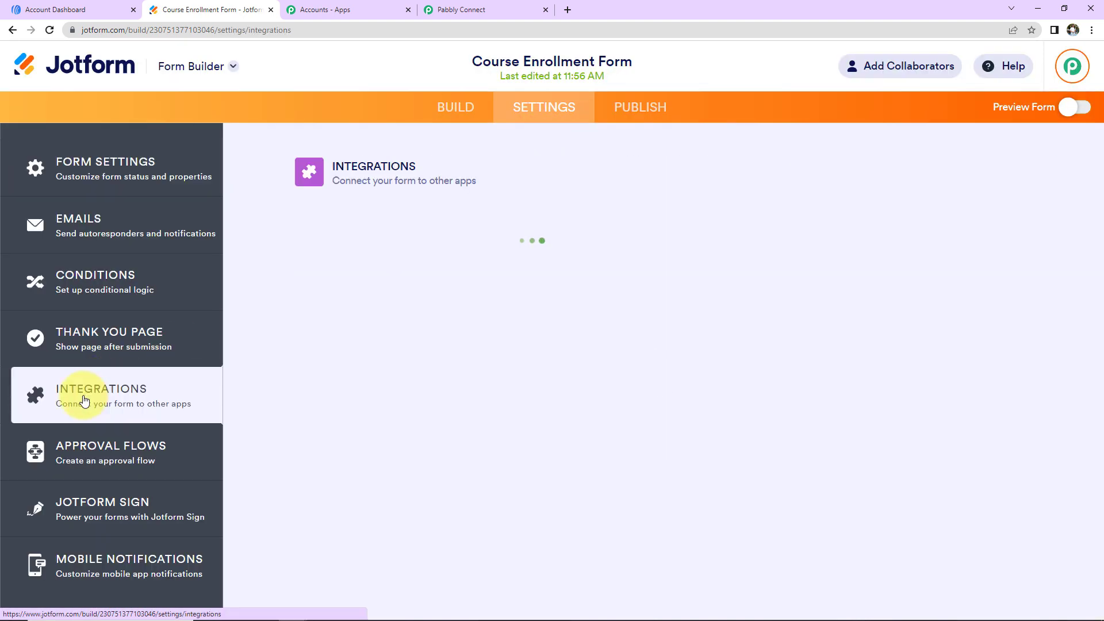
left_click(624, 215)
type("web")
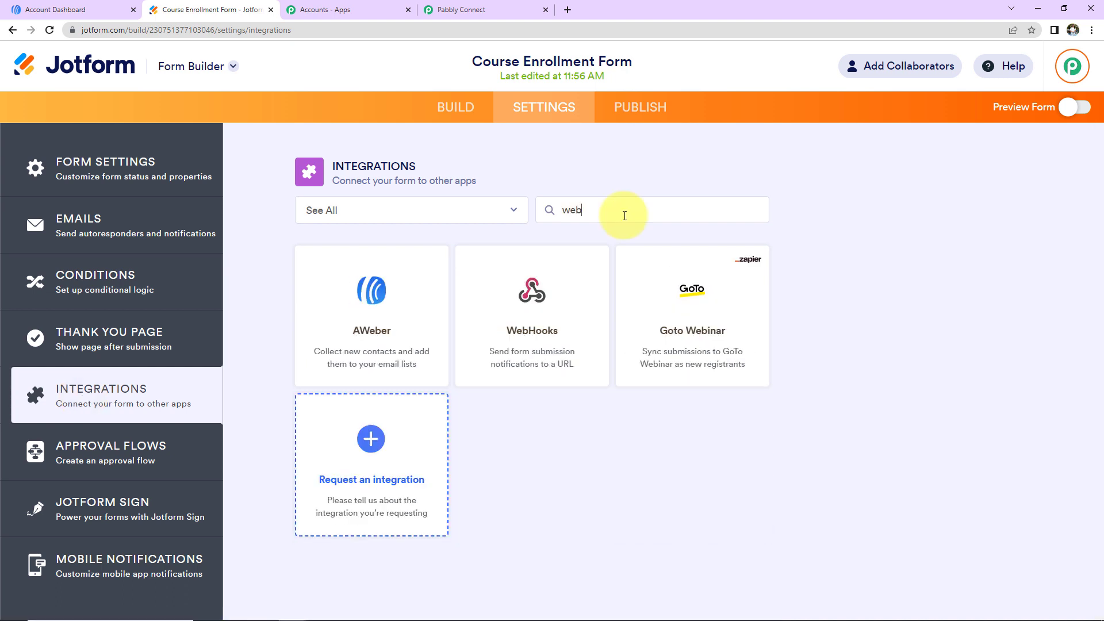
left_click(592, 294)
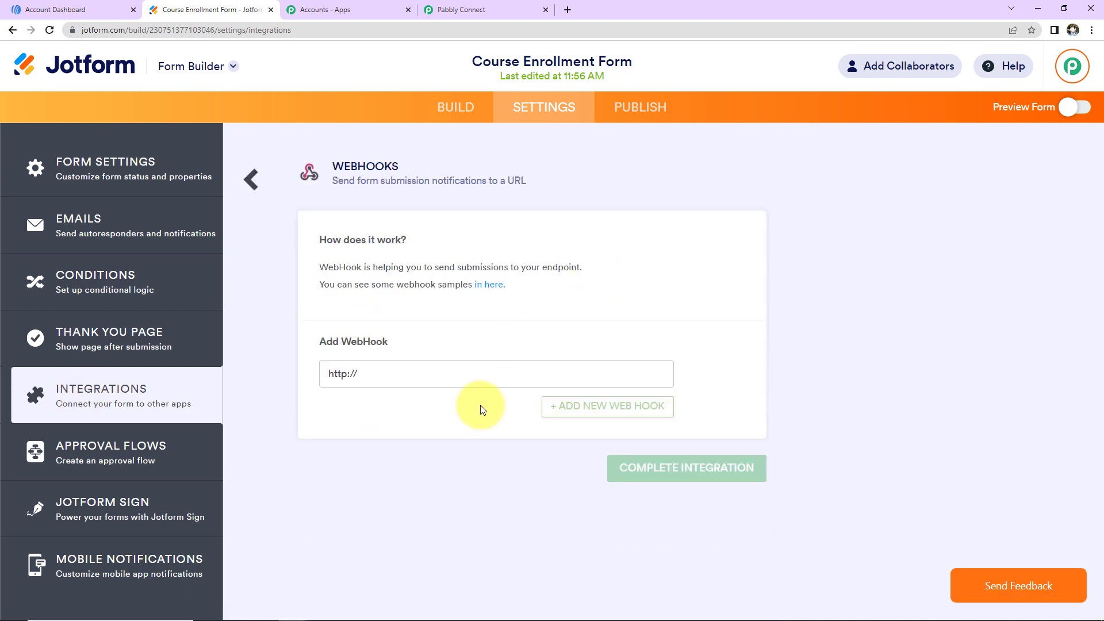
Step: Replace the default webhook address with the URL copied from the Pabbly Connect trigger and complete the integration
key("BackSpace")
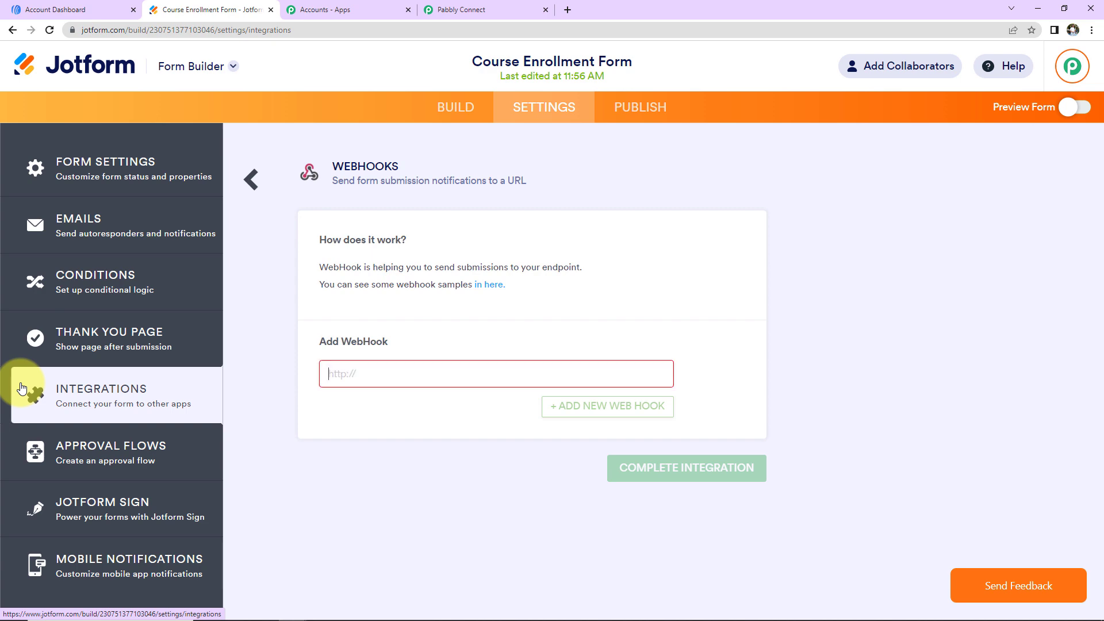
left_click(444, 15)
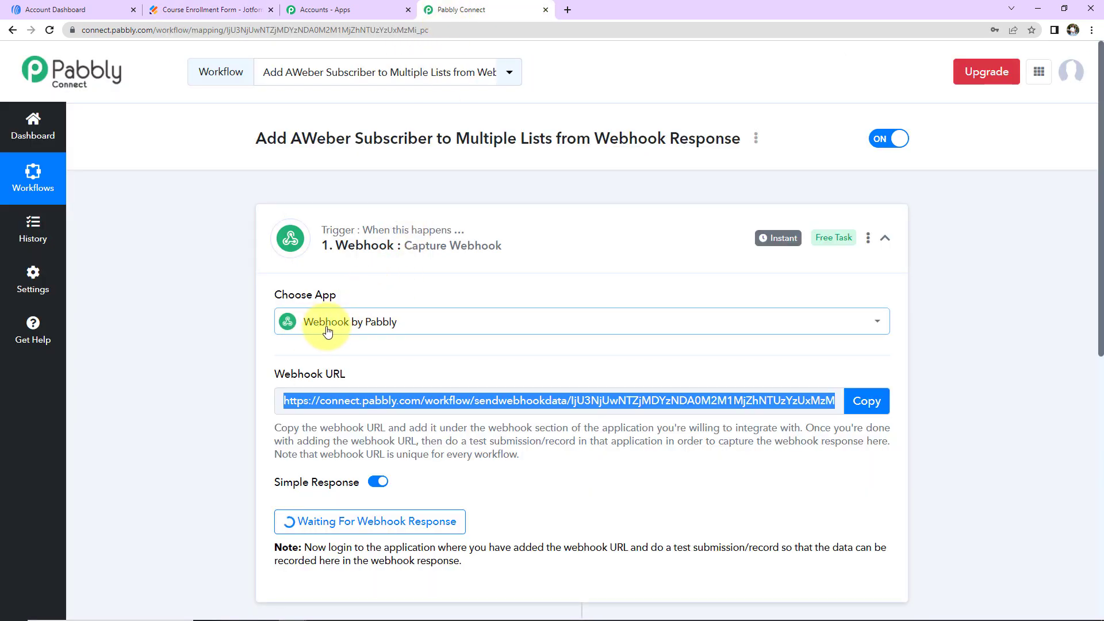
left_click(893, 403)
left_click(253, 10)
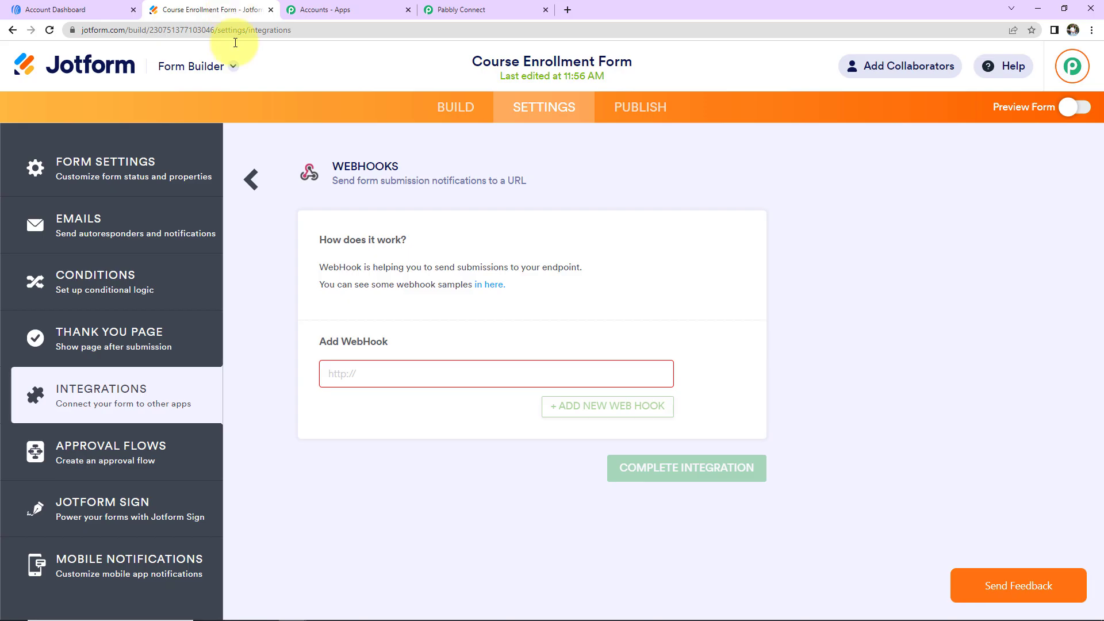
key("ctrl+v")
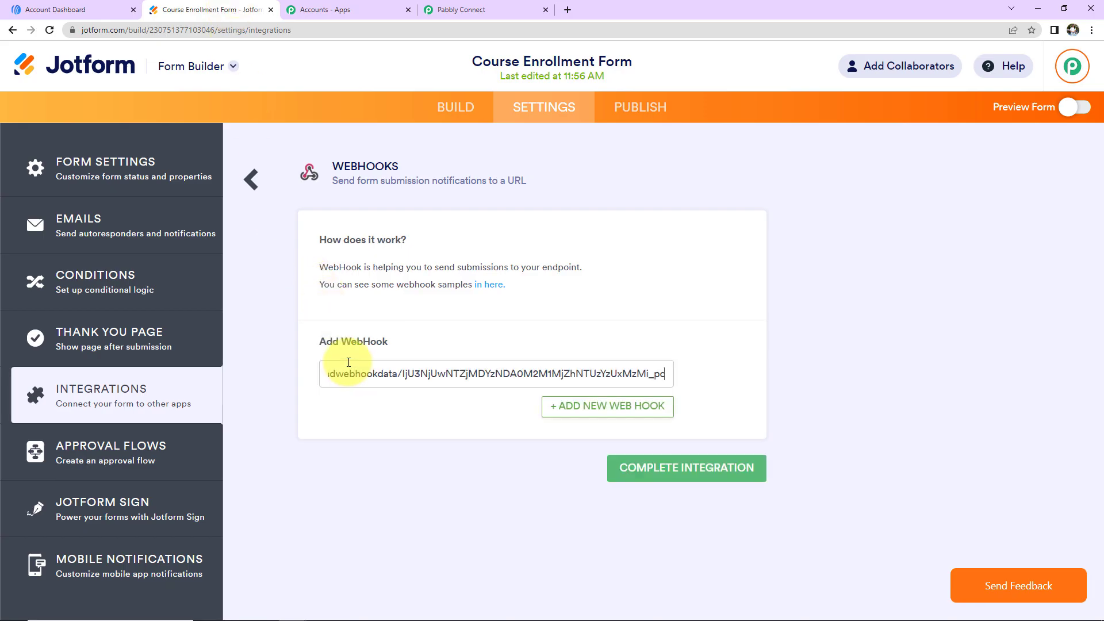
left_click(667, 466)
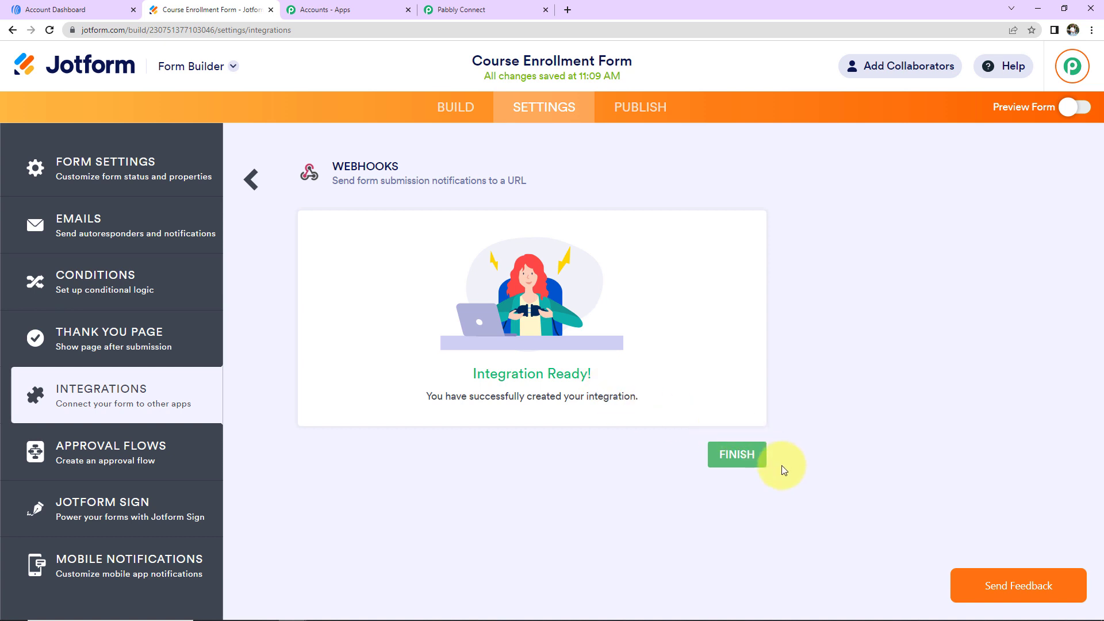
left_click(745, 455)
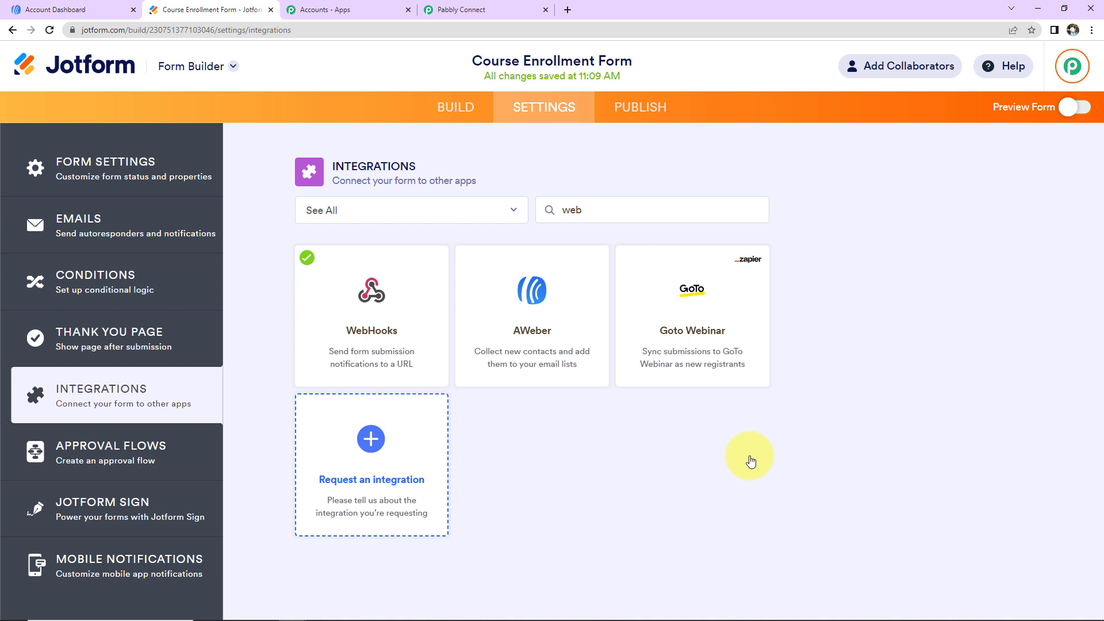
Step: Check the webhook trigger's capture status in Pabbly Connect and review the fields of the Course Enrollment Form in Jotform's builder
left_click(505, 8)
scroll(592, 322, "down", 2)
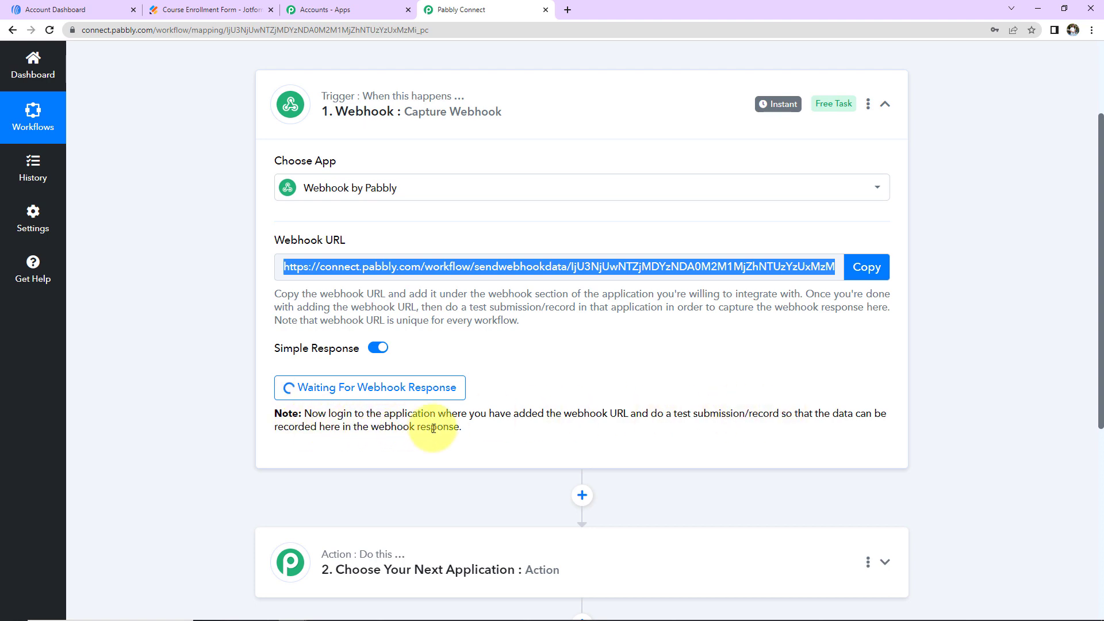
left_click(215, 10)
left_click(544, 107)
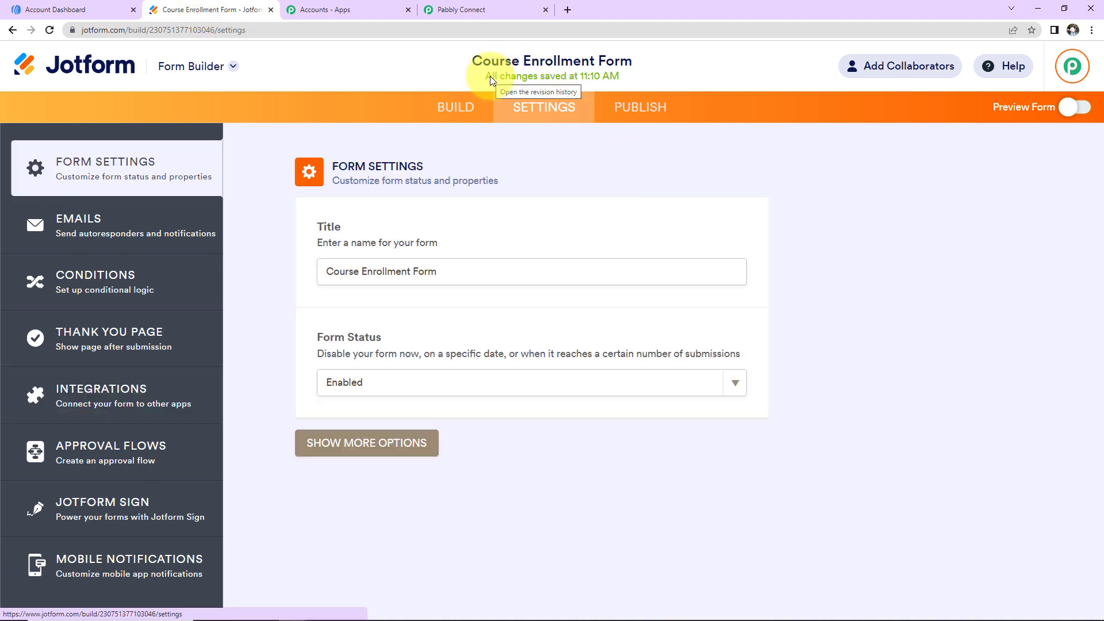
left_click(446, 114)
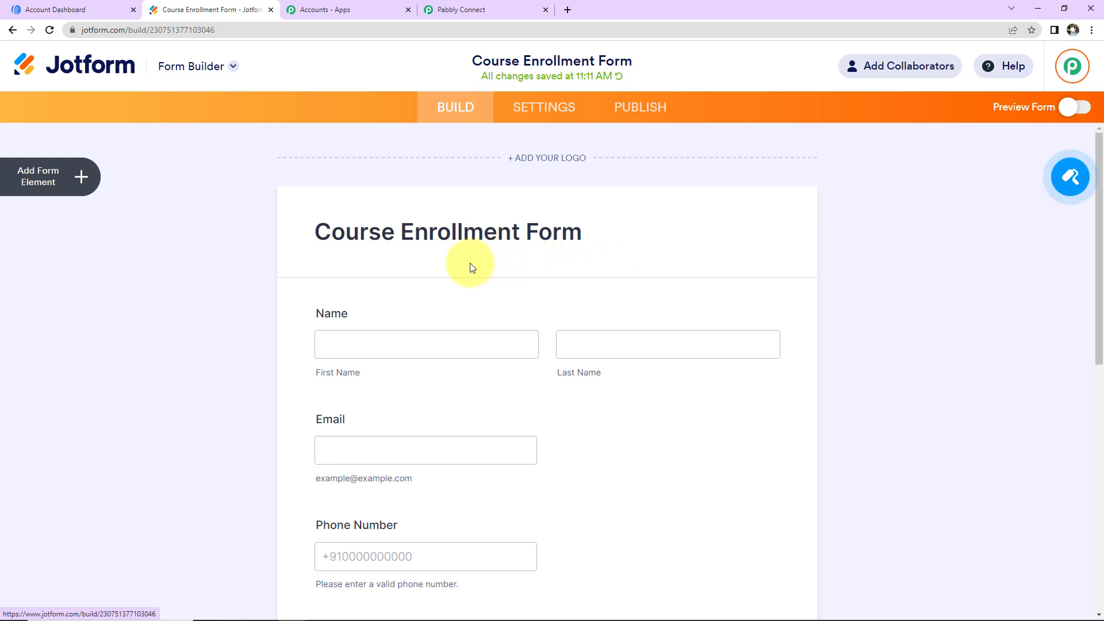
scroll(471, 266, "down", 3)
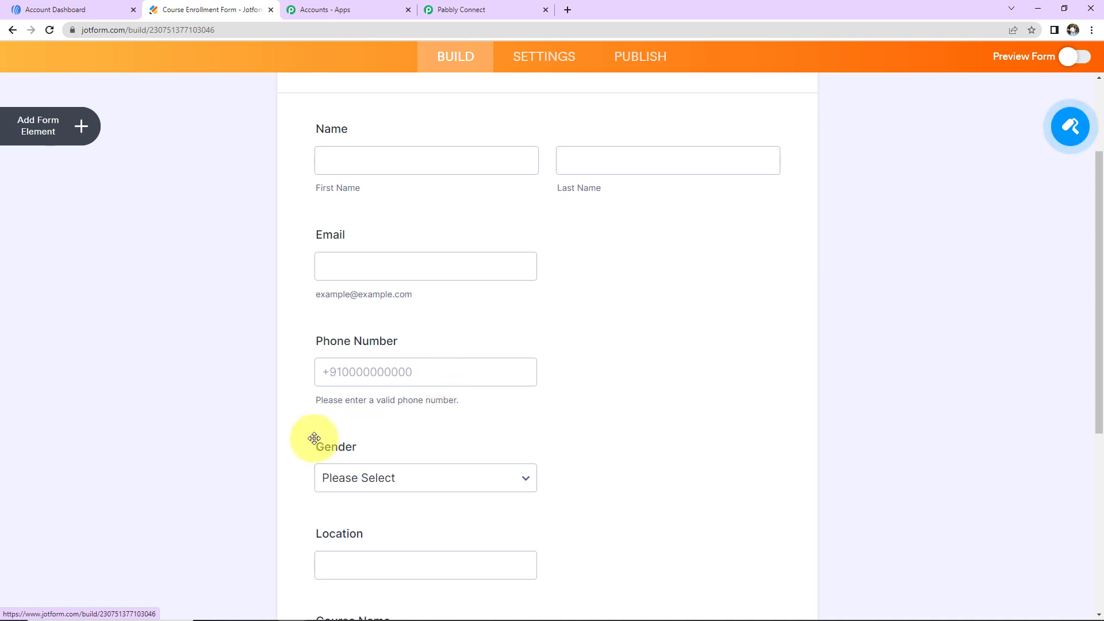
scroll(722, 398, "down", 5)
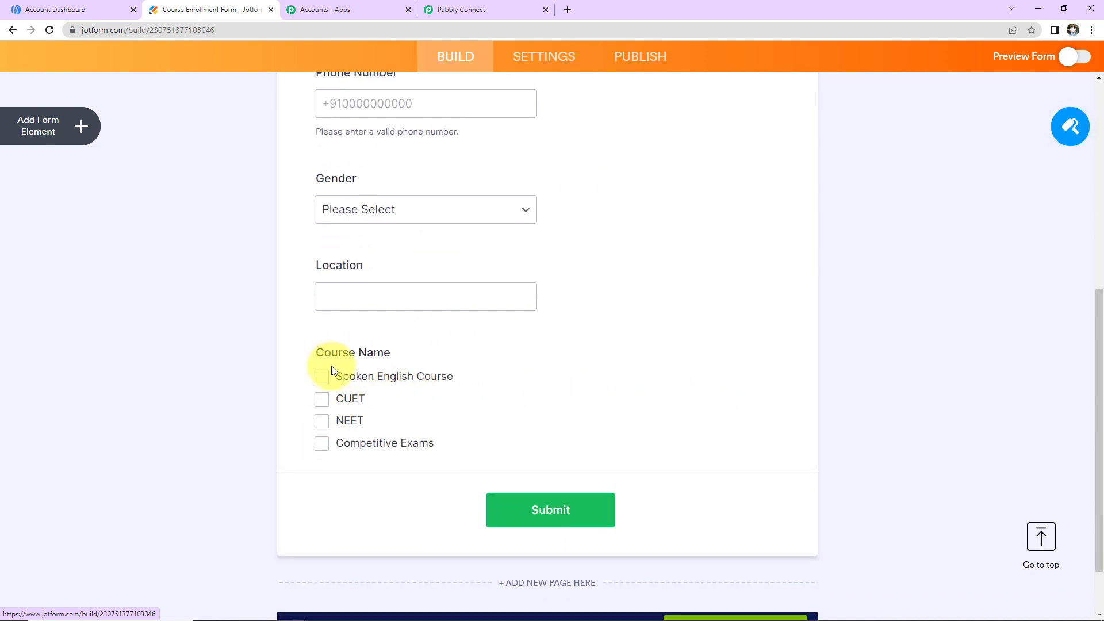
scroll(575, 388, "up", 8)
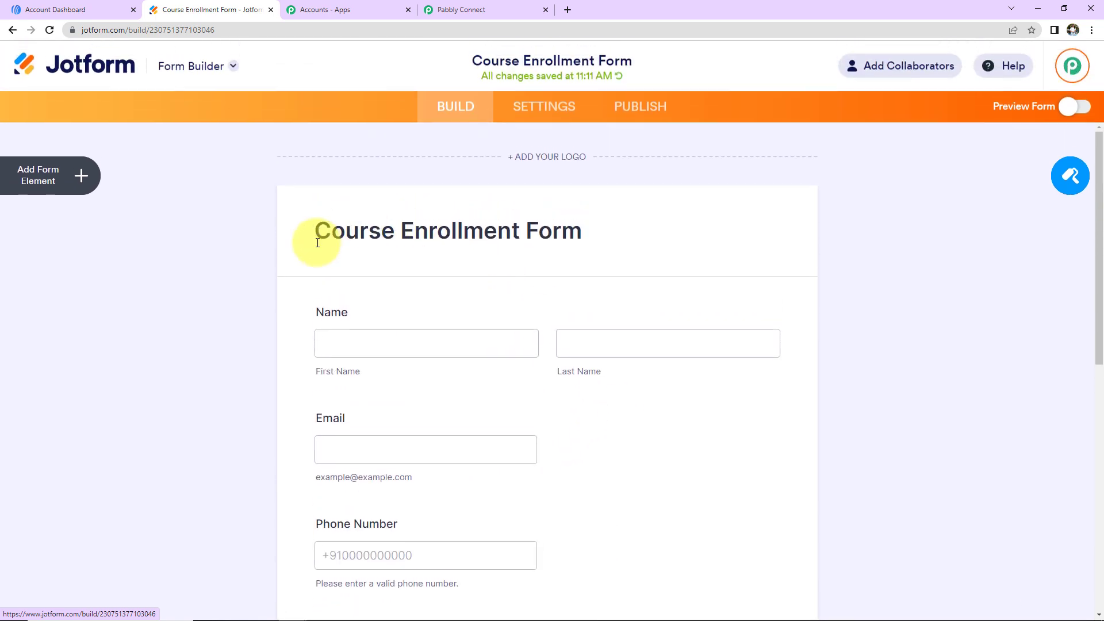
scroll(730, 273, "down", 7)
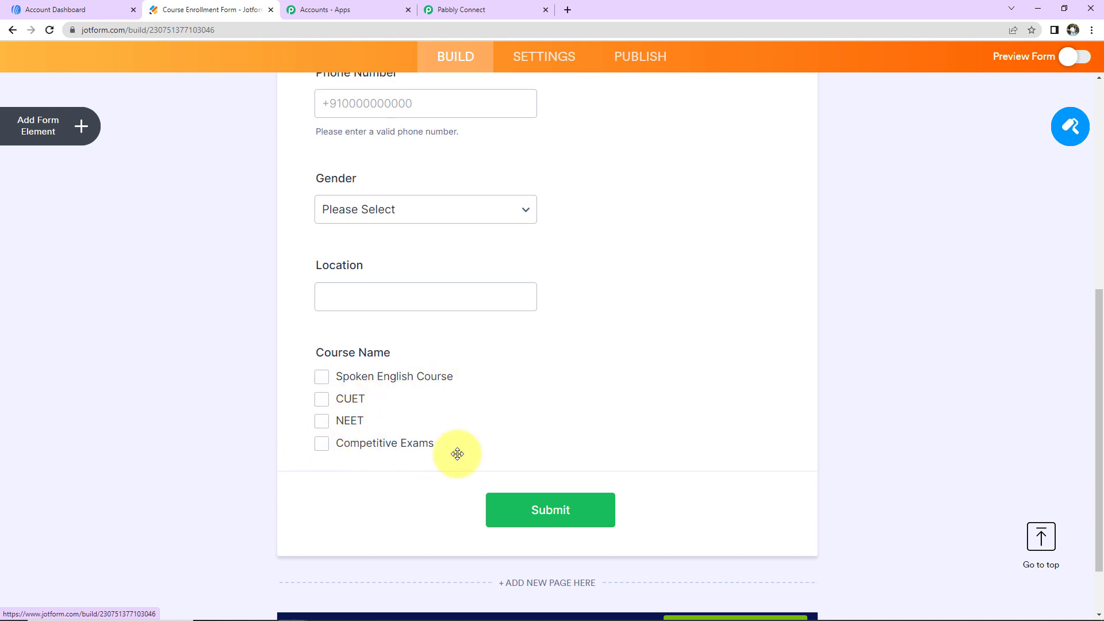
Step: Open the published Course Enrollment Form in a new tab and fill in the test person's name, email and phone number
left_click(636, 57)
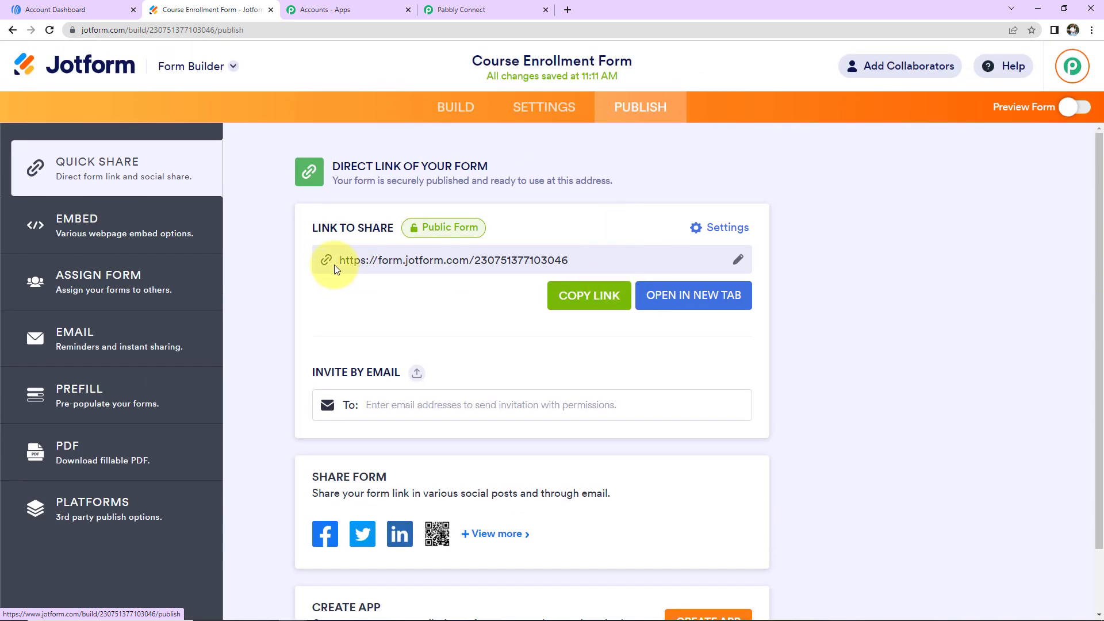
left_click(668, 293)
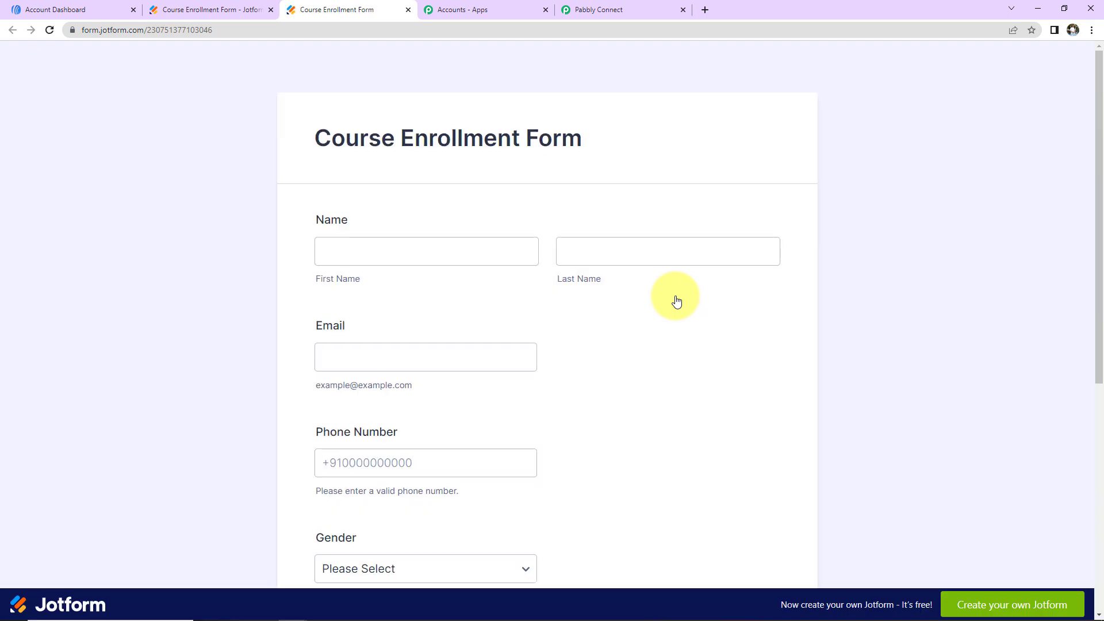
left_click(439, 251)
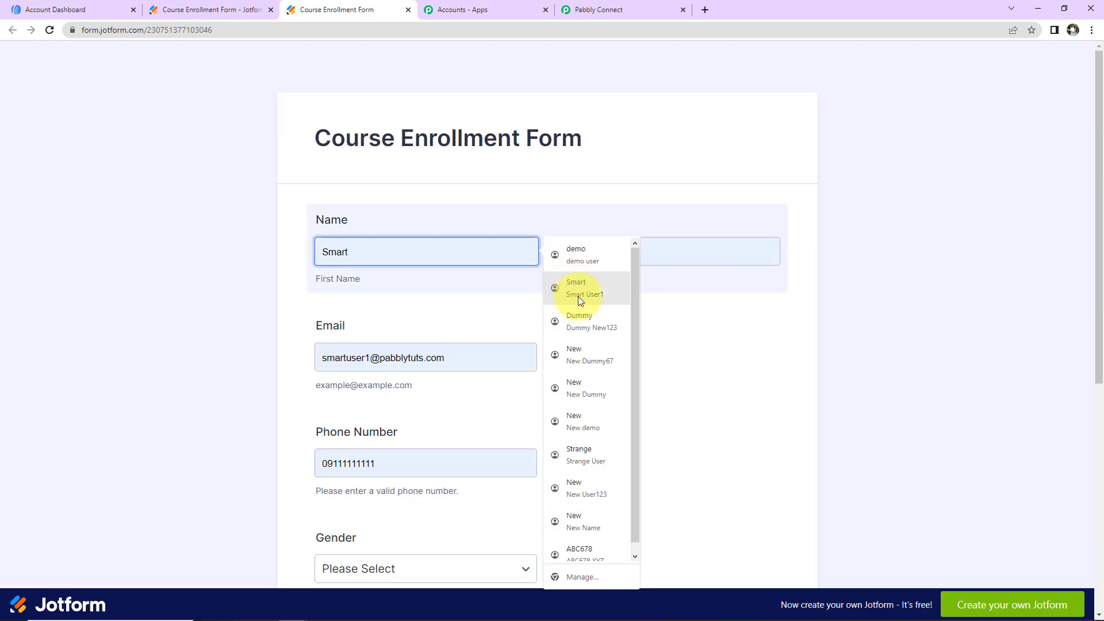
left_click(581, 318)
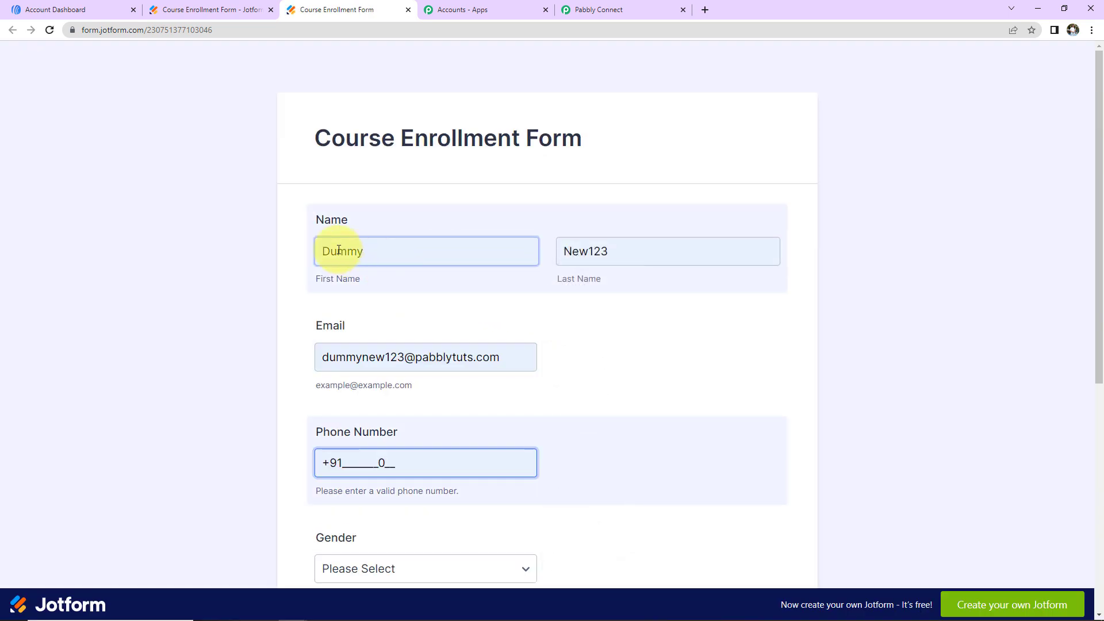
left_click(625, 259)
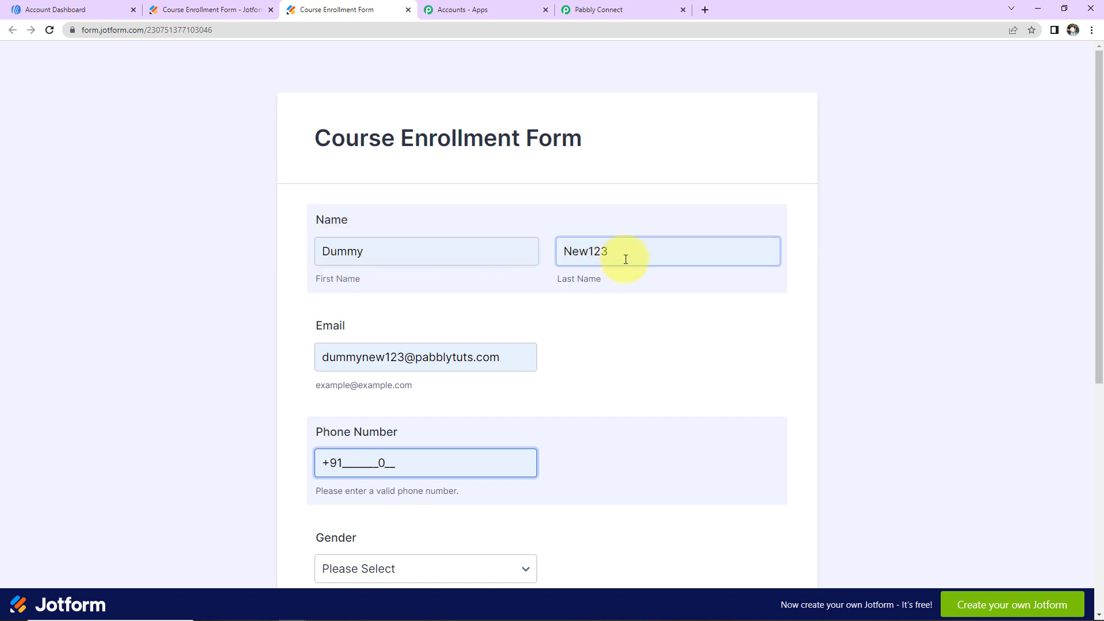
left_click(317, 357)
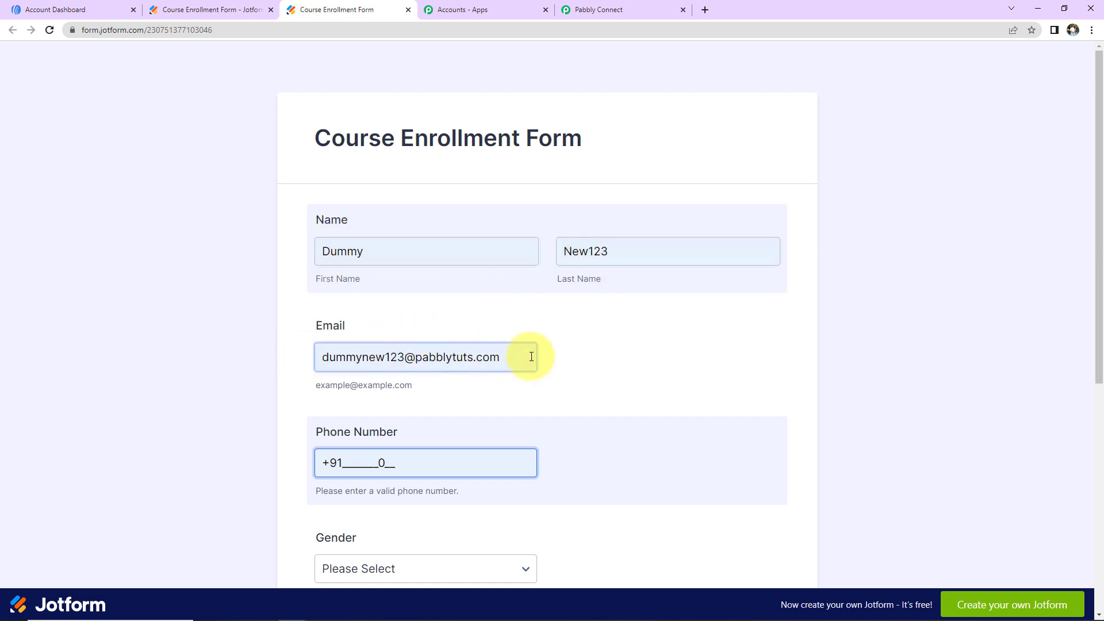
left_click(426, 473)
key("BackSpace")
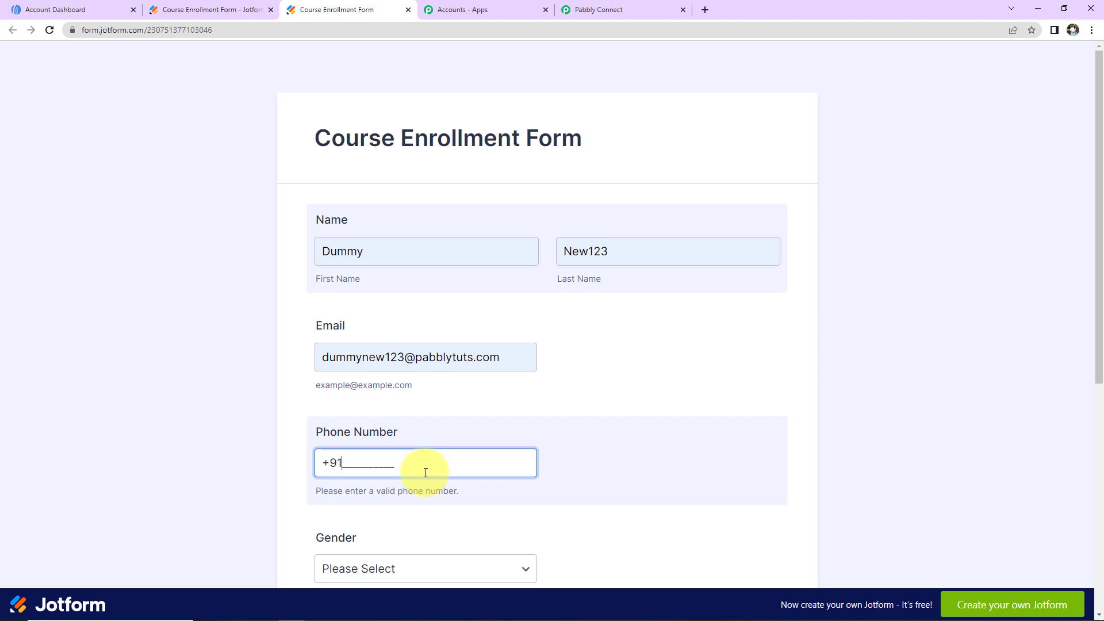
type("9111111111")
Step: Set the gender to Female in the Course Enrollment Form
scroll(561, 392, "down", 5)
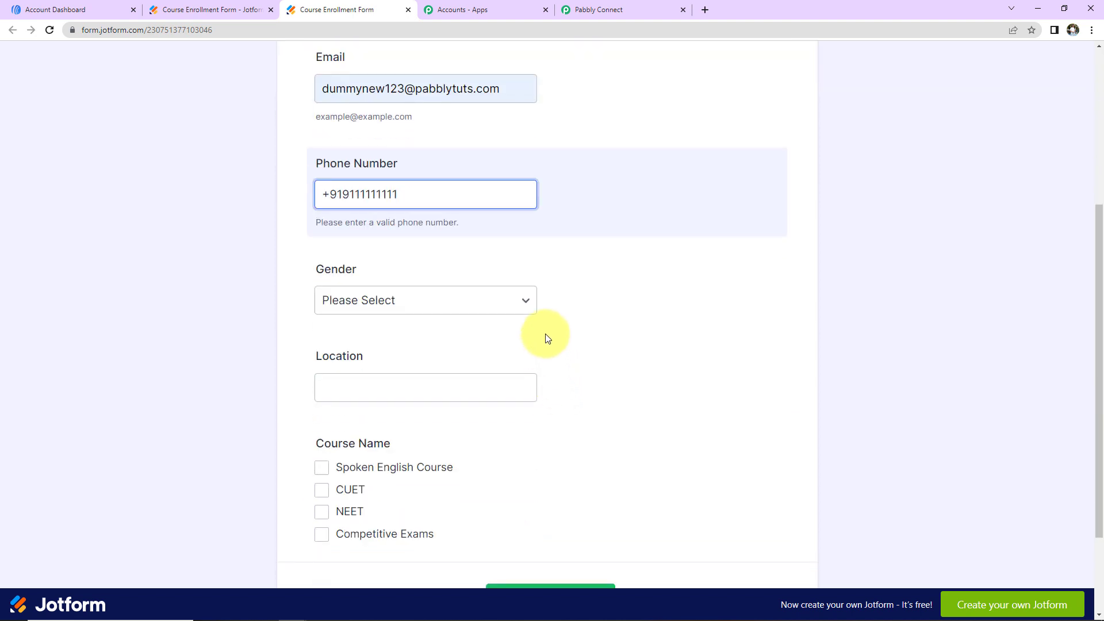
left_click(523, 302)
left_click(339, 348)
scroll(602, 340, "down", 2)
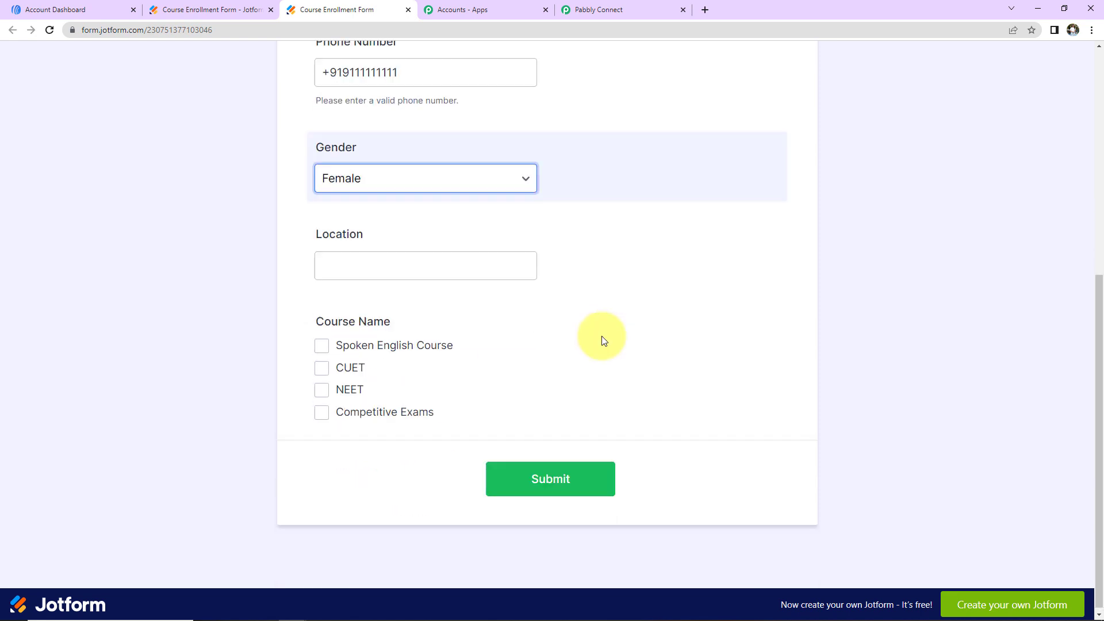
Step: Set the location to Bhopal, choose Spoken English Course as the course name and submit the Course Enrollment Form
left_click(477, 264)
type("Bhopal")
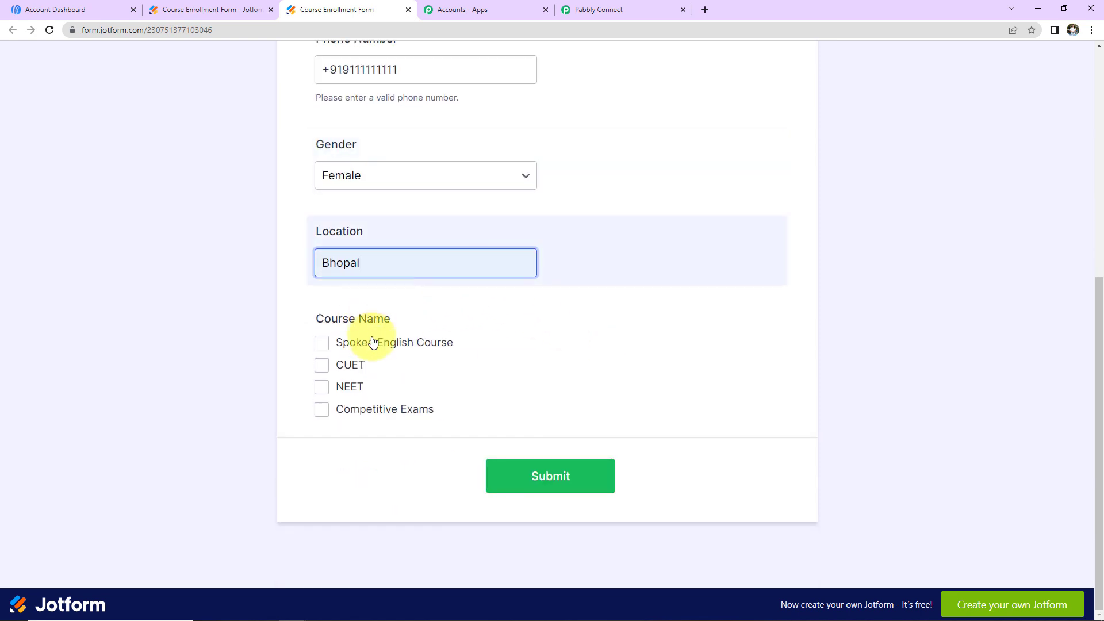
left_click(322, 345)
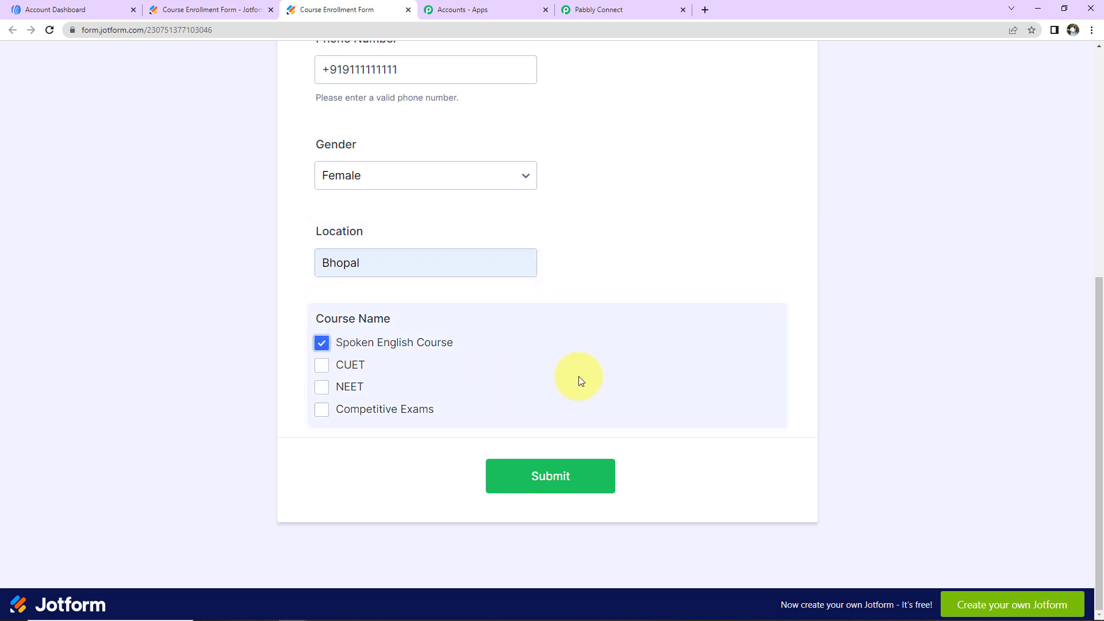
left_click(562, 480)
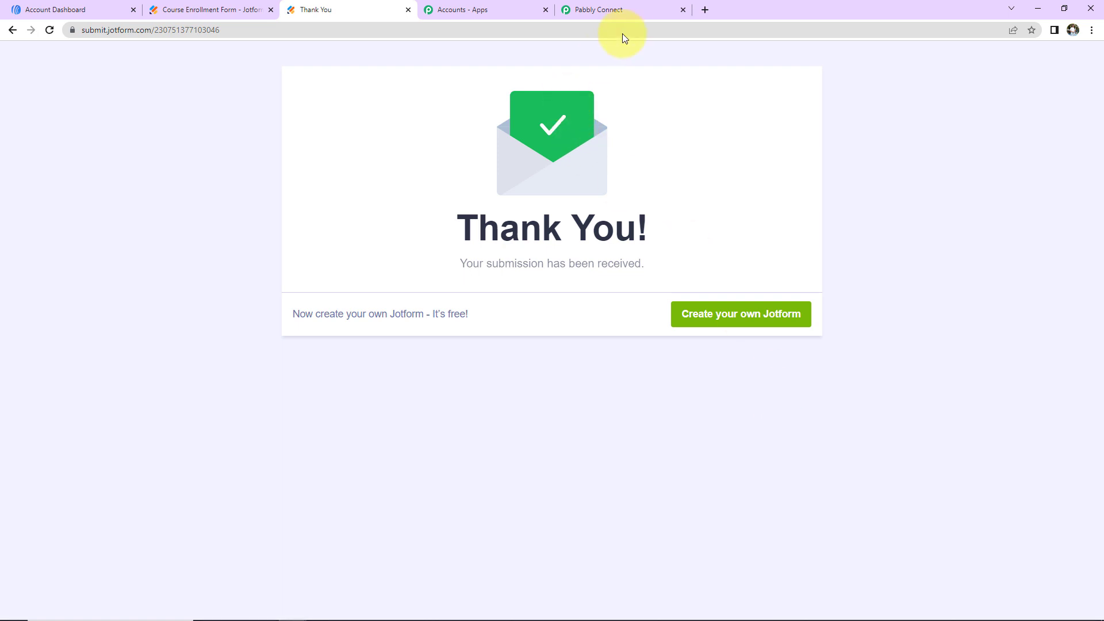
Step: Review the captured form response in Pabbly Connect's webhook trigger and check which subscriber lists exist in AWeber
left_click(626, 11)
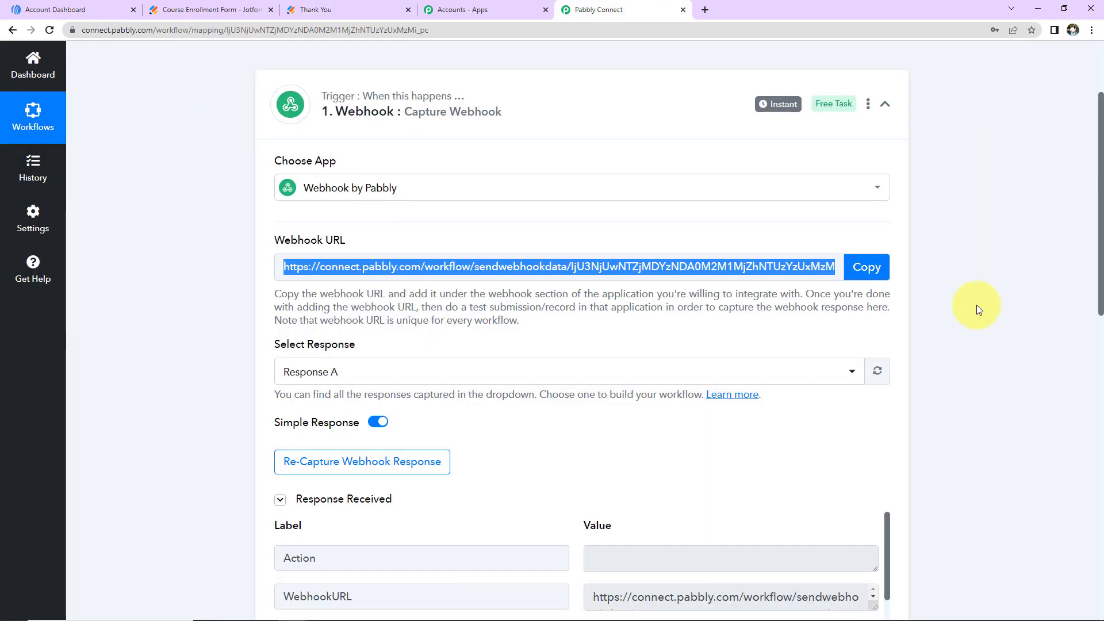
scroll(976, 305, "down", 5)
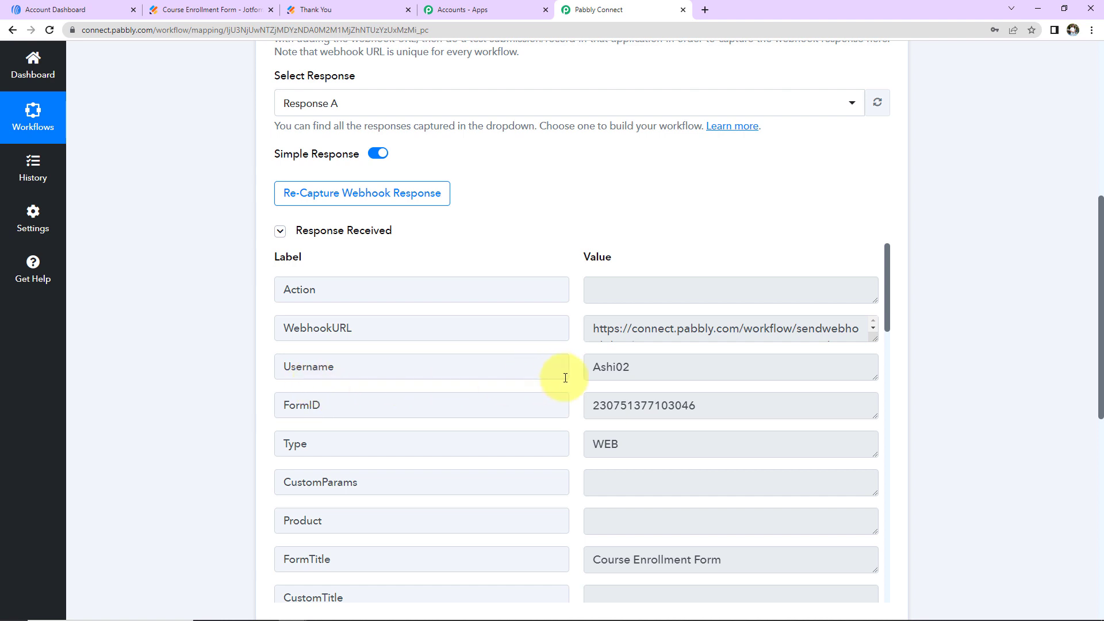
scroll(920, 331, "down", 5)
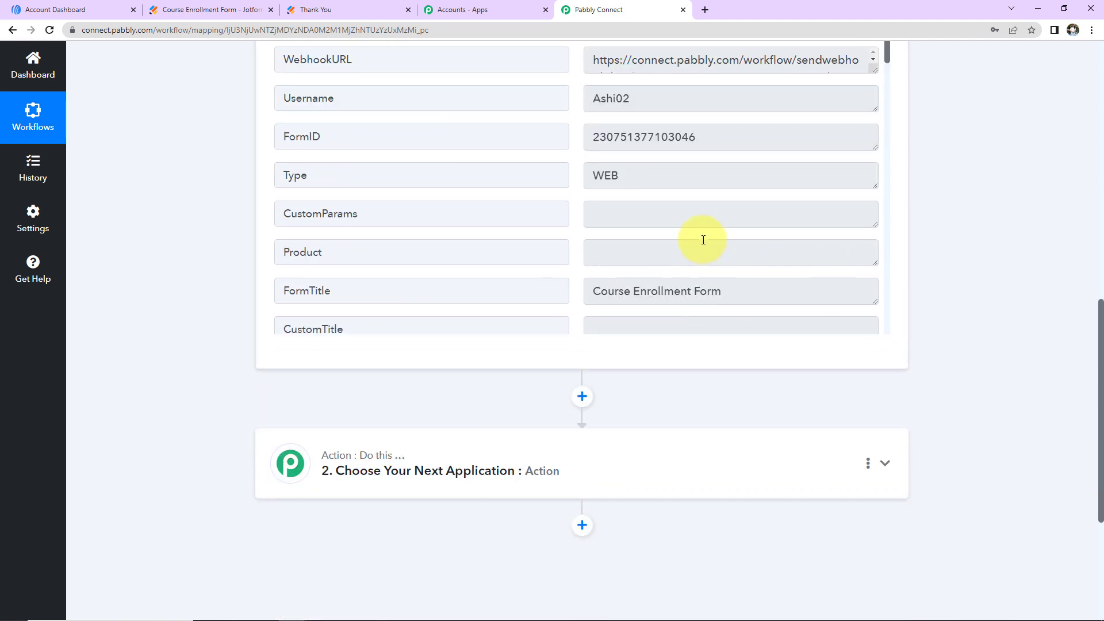
scroll(662, 233, "down", 3)
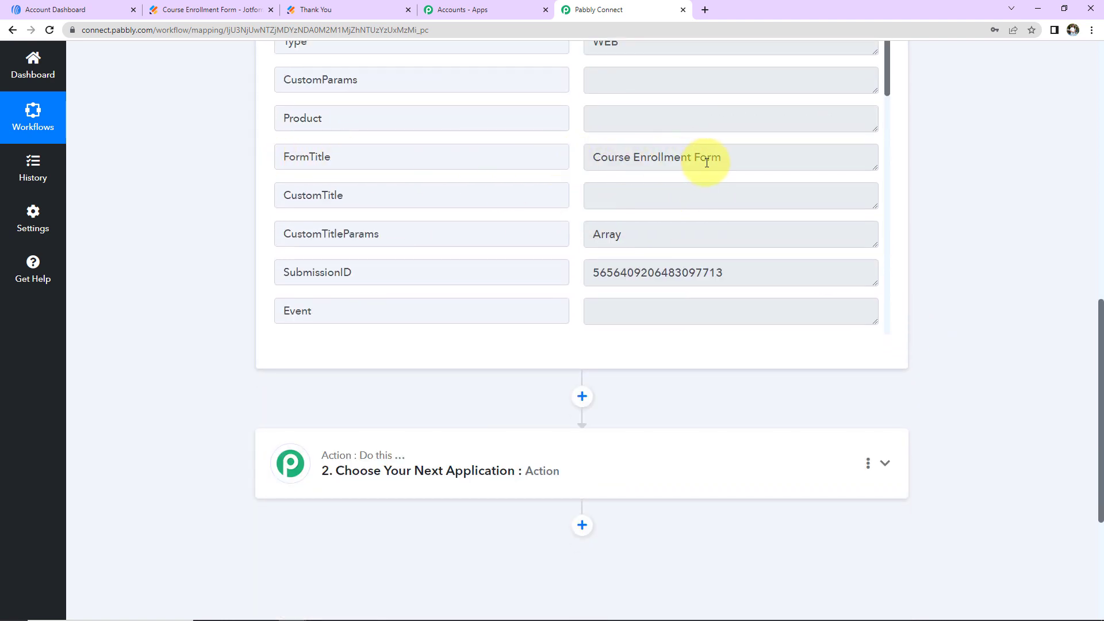
scroll(690, 204, "down", 10)
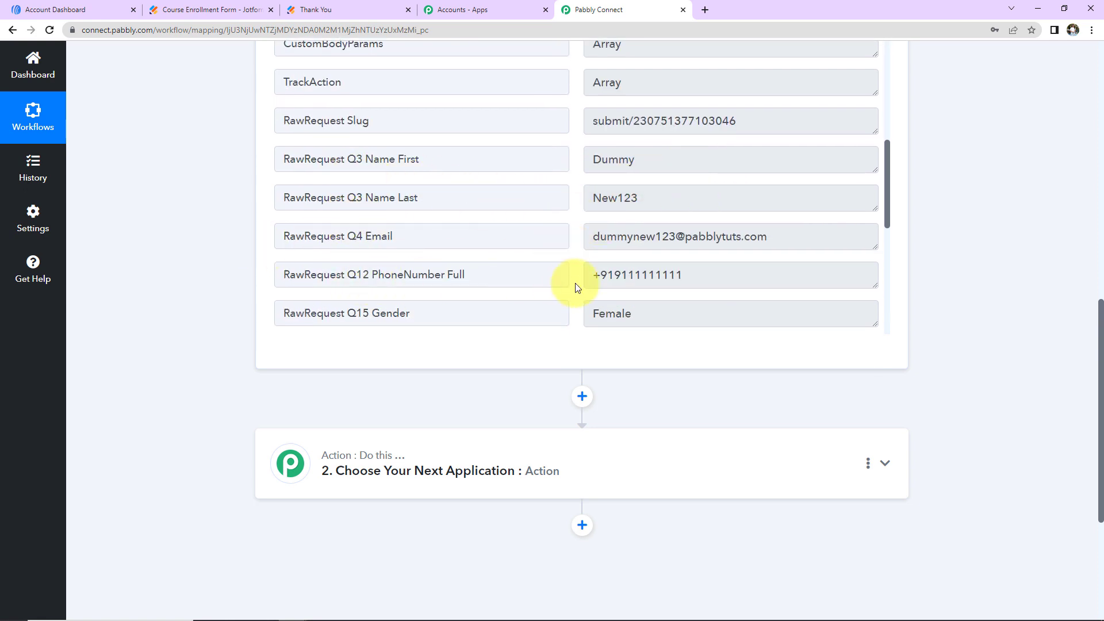
scroll(685, 216, "down", 2)
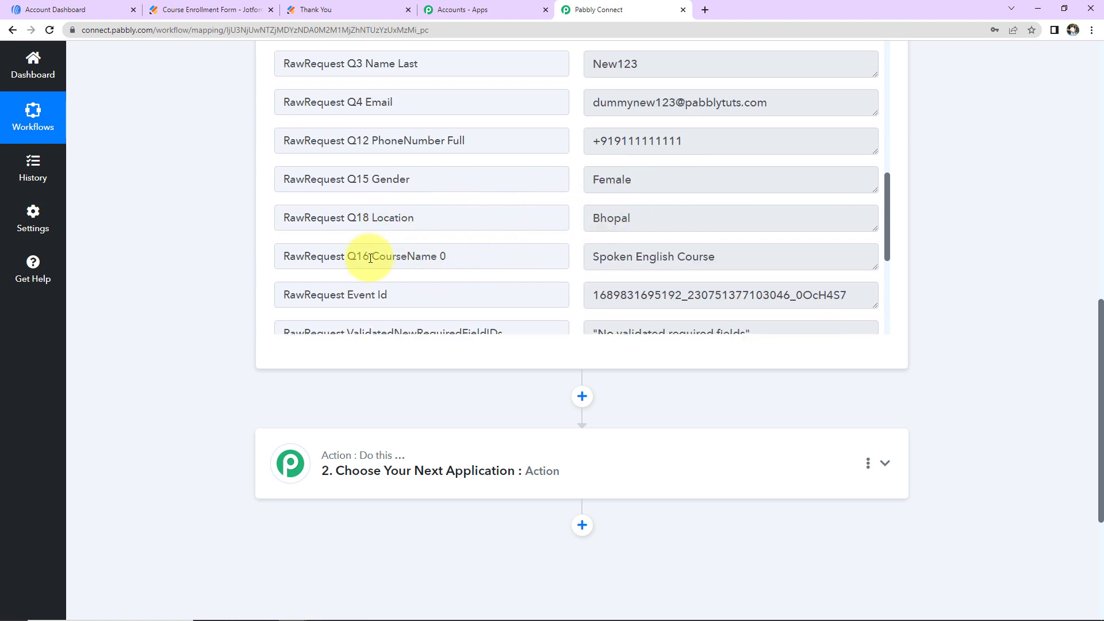
scroll(717, 198, "down", 2)
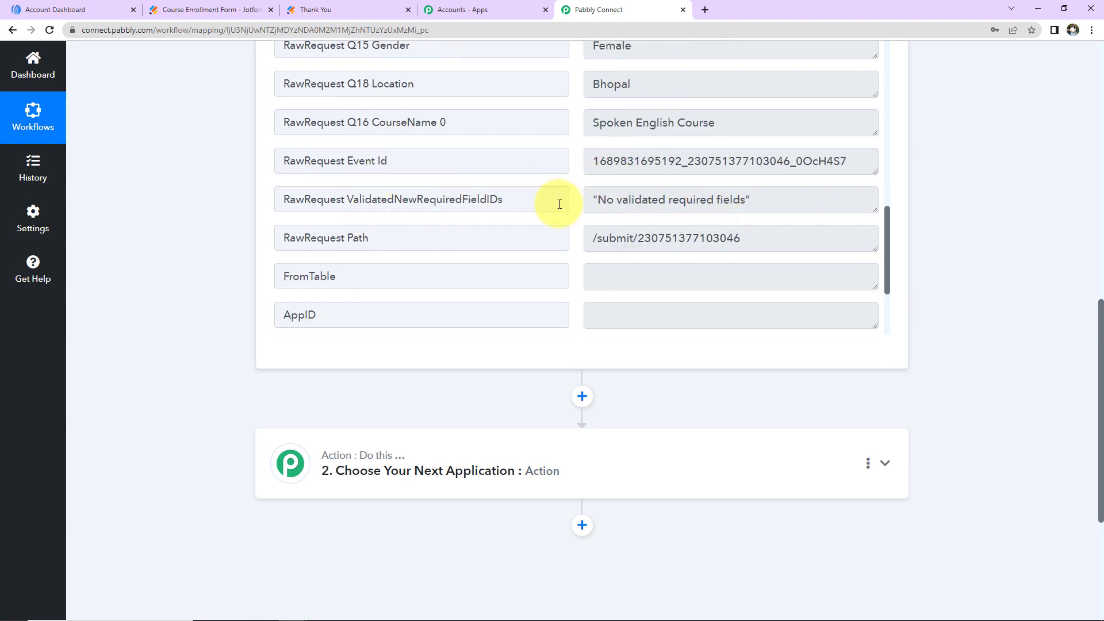
scroll(550, 223, "down", 2)
scroll(616, 218, "down", 3)
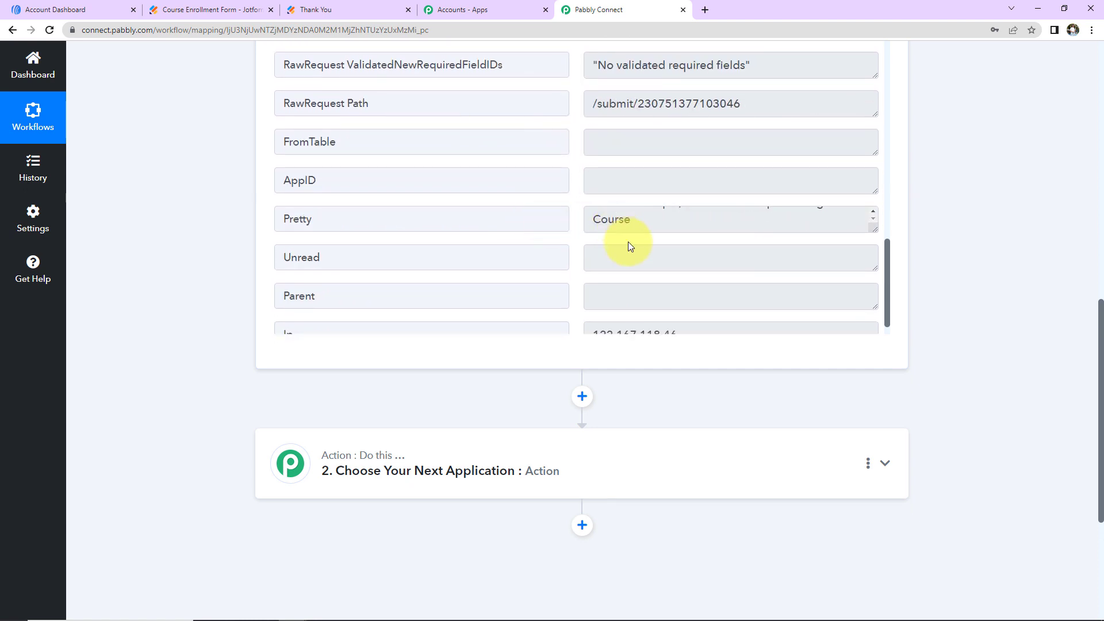
scroll(690, 213, "up", 2)
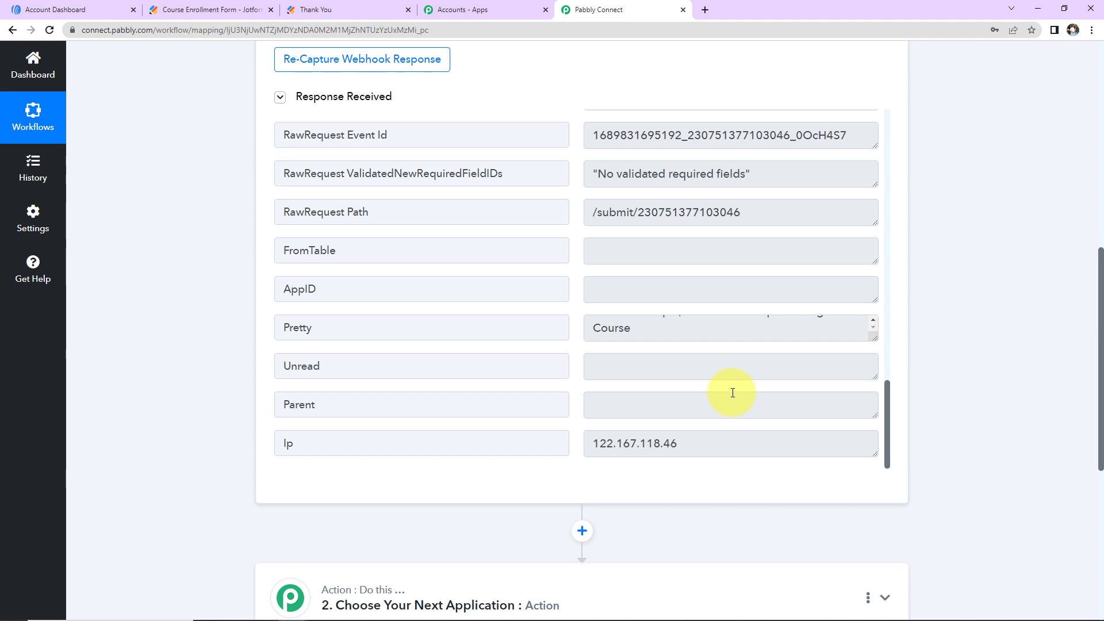
left_click(52, 9)
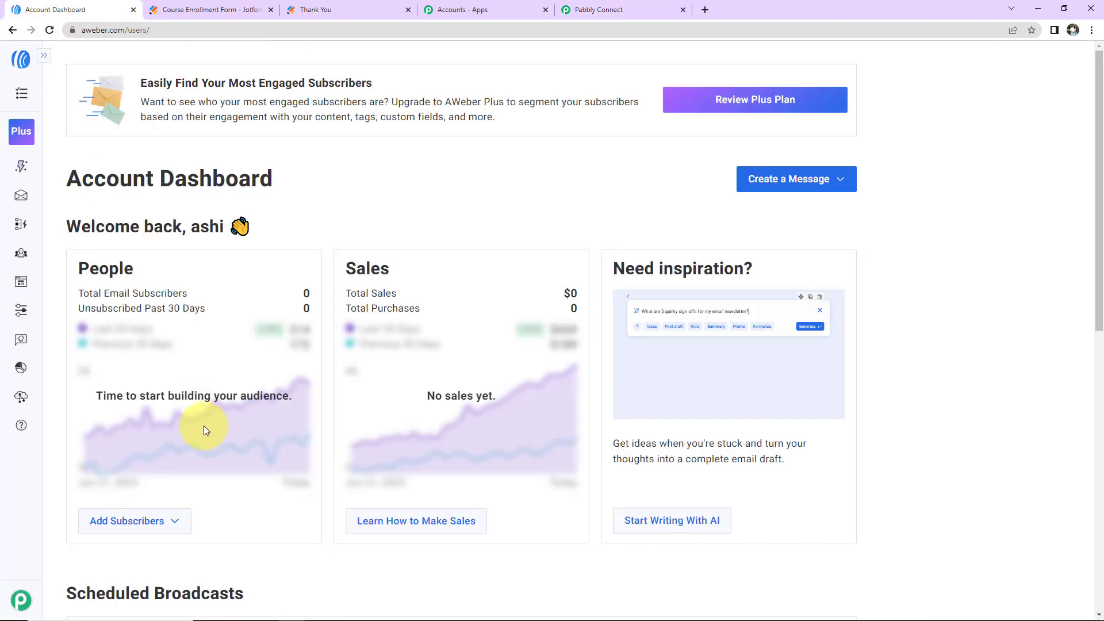
left_click(22, 95)
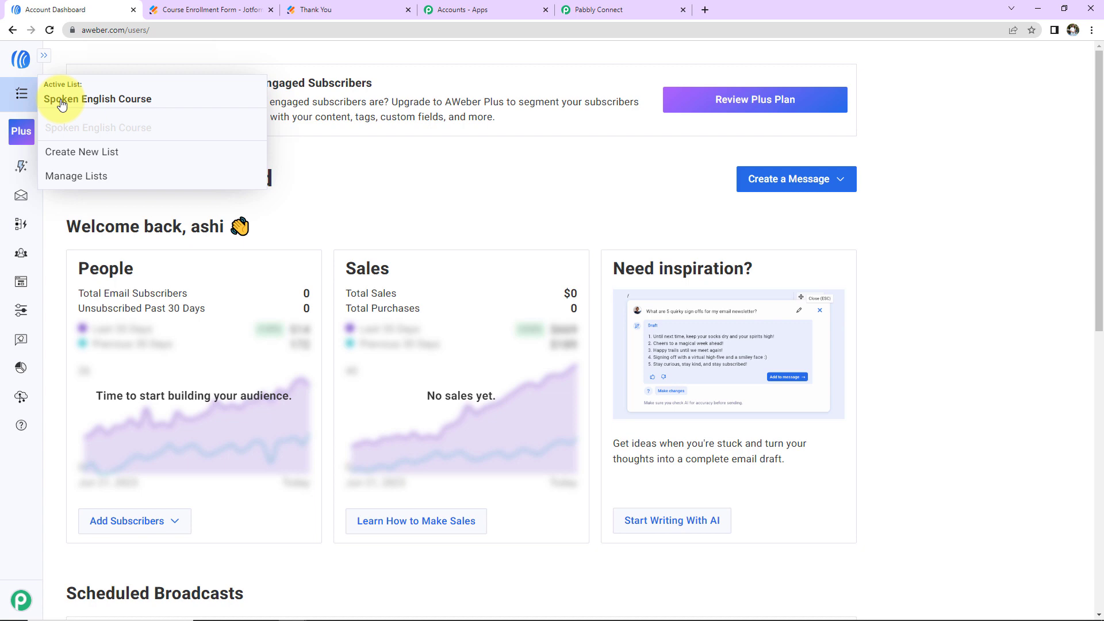
Step: Switch back to Pabbly Connect and choose Router as the app for the action step after the webhook trigger
left_click(603, 12)
scroll(767, 189, "up", 5)
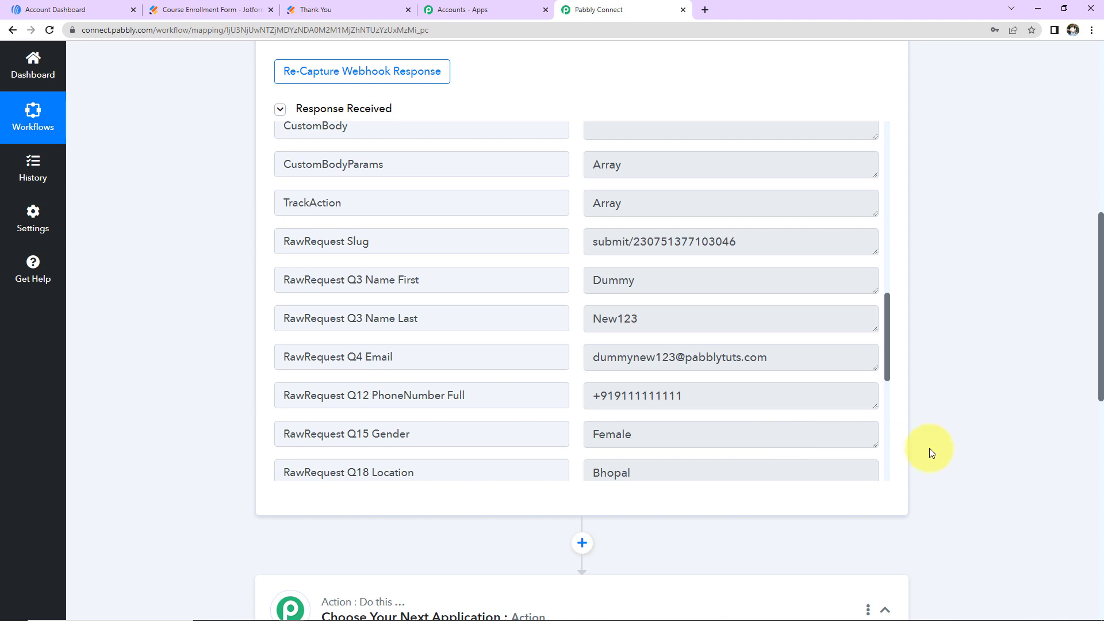
scroll(964, 428, "down", 3)
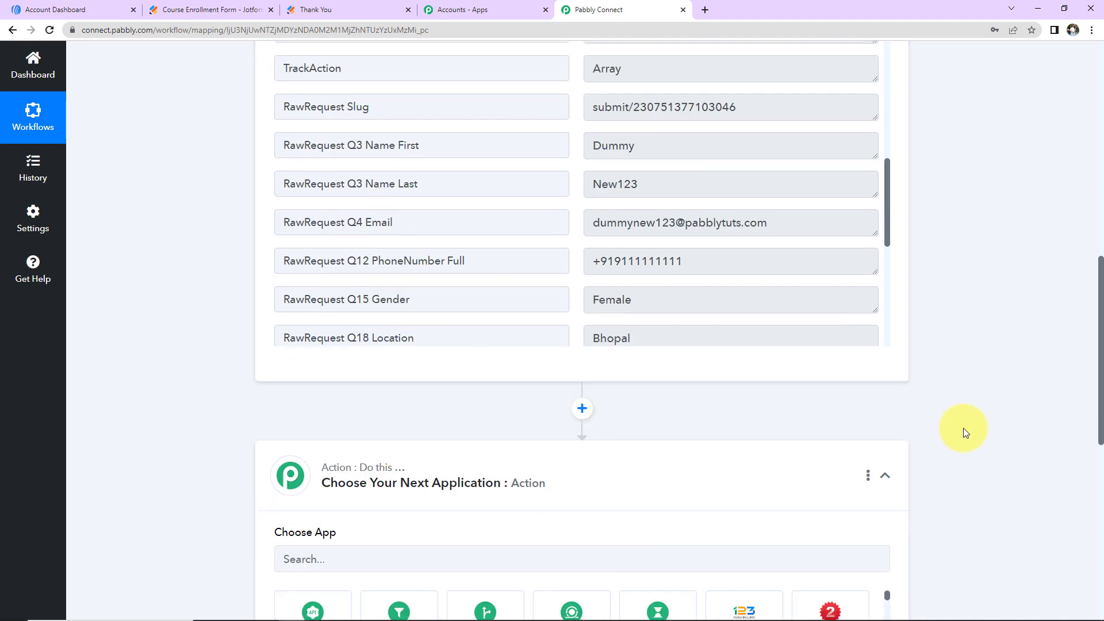
scroll(964, 428, "down", 5)
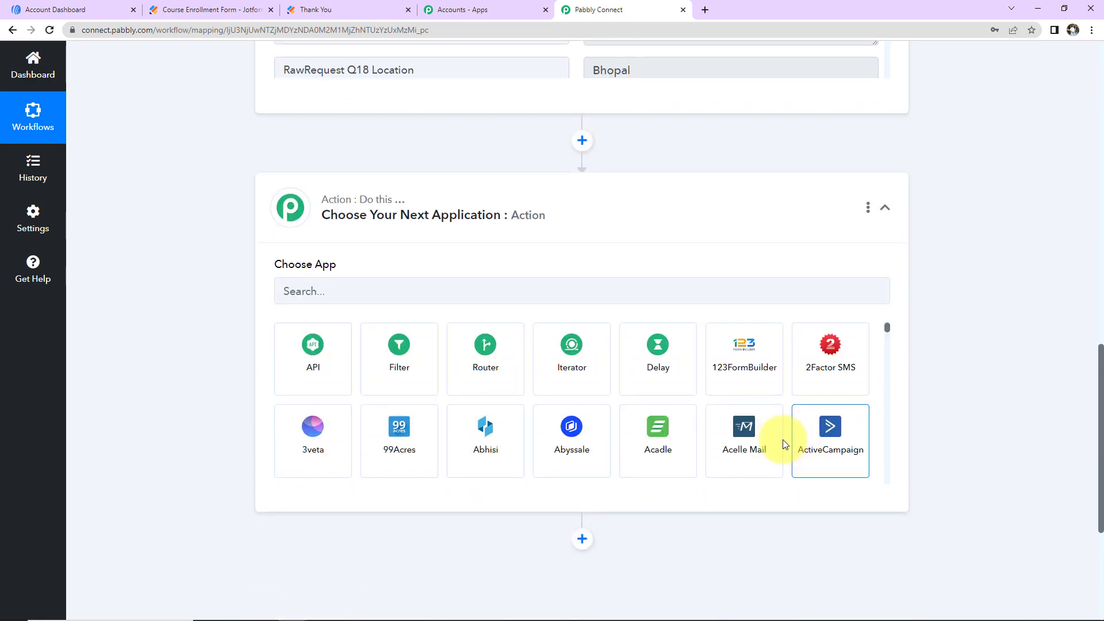
left_click(498, 357)
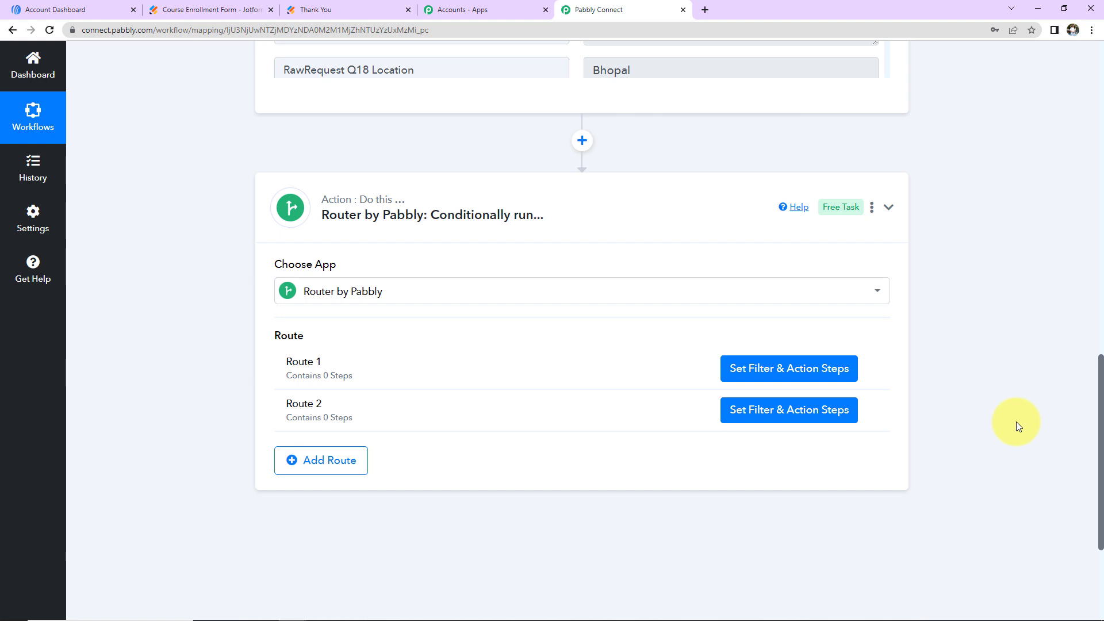
Step: Rename the router's first route as Spoken English Course
mouse_move(365, 211)
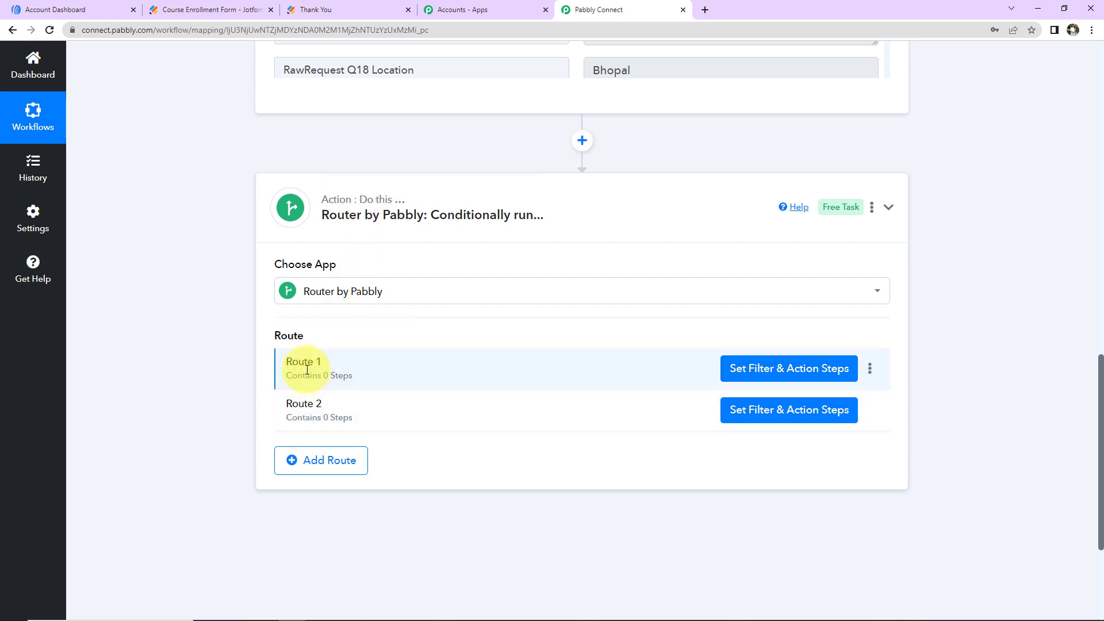
left_click(870, 369)
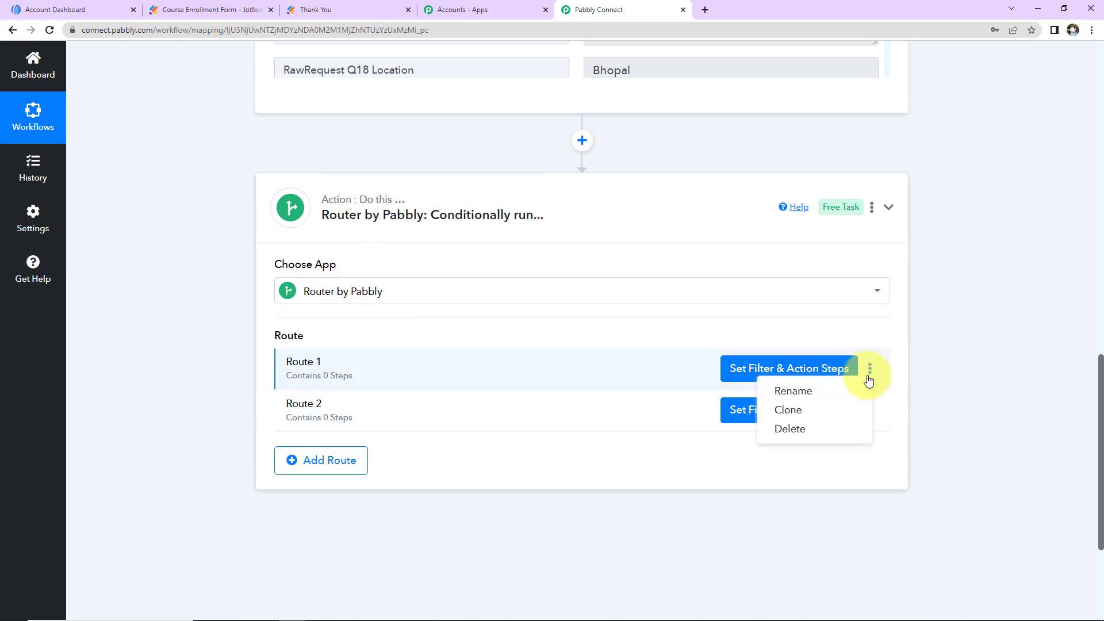
left_click(822, 393)
triple_click(451, 341)
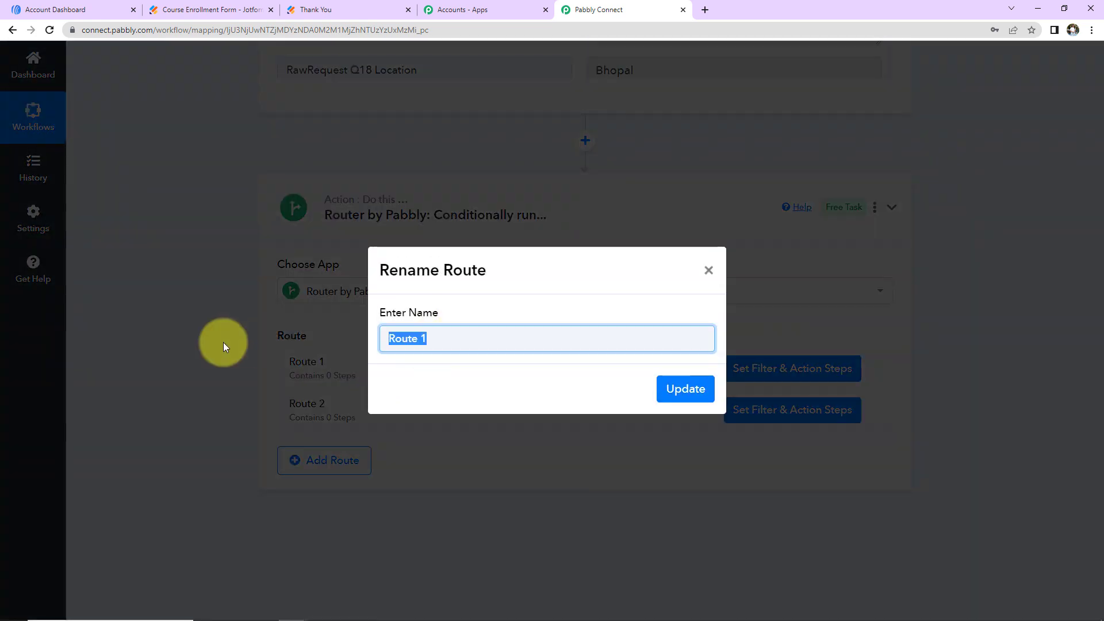
type("Spoken English C")
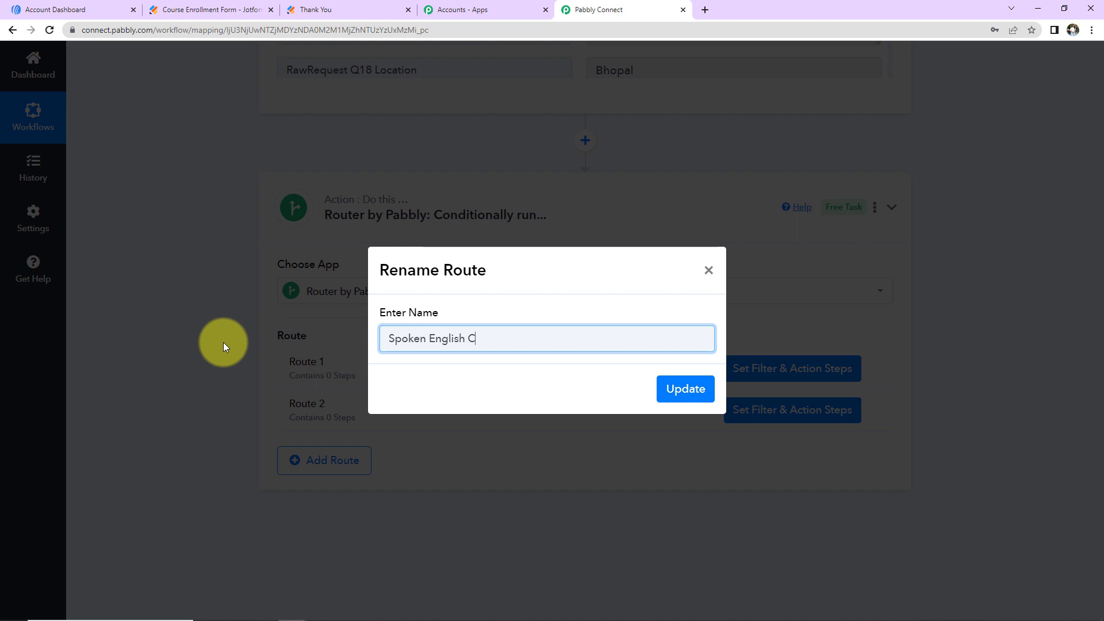
type("ourse")
key("Return")
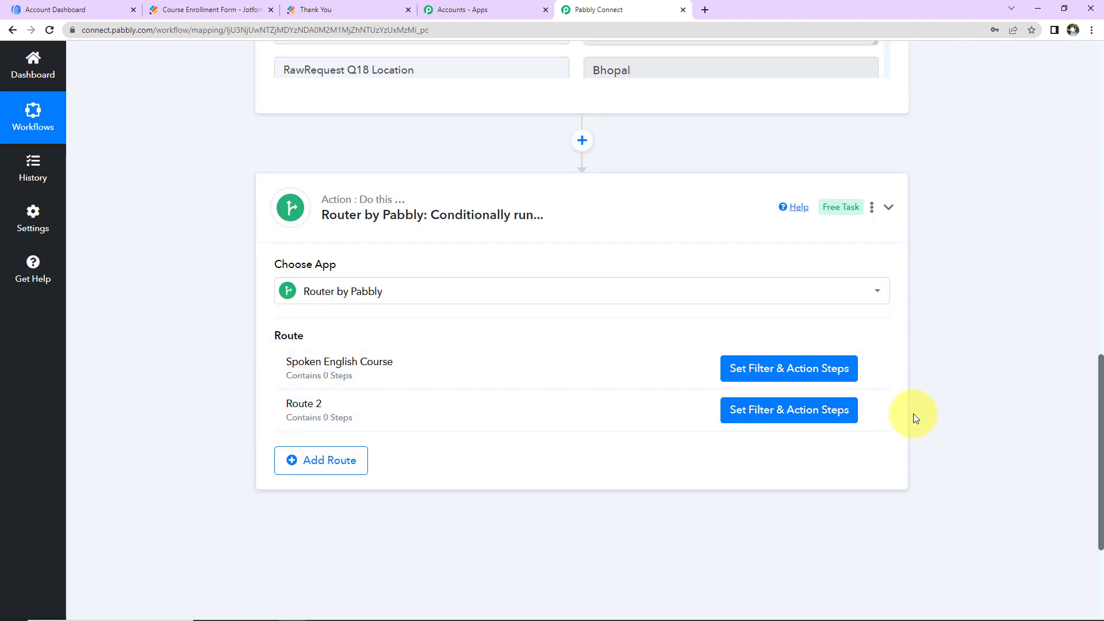
Step: Rename the router's second route as CUET
left_click(870, 410)
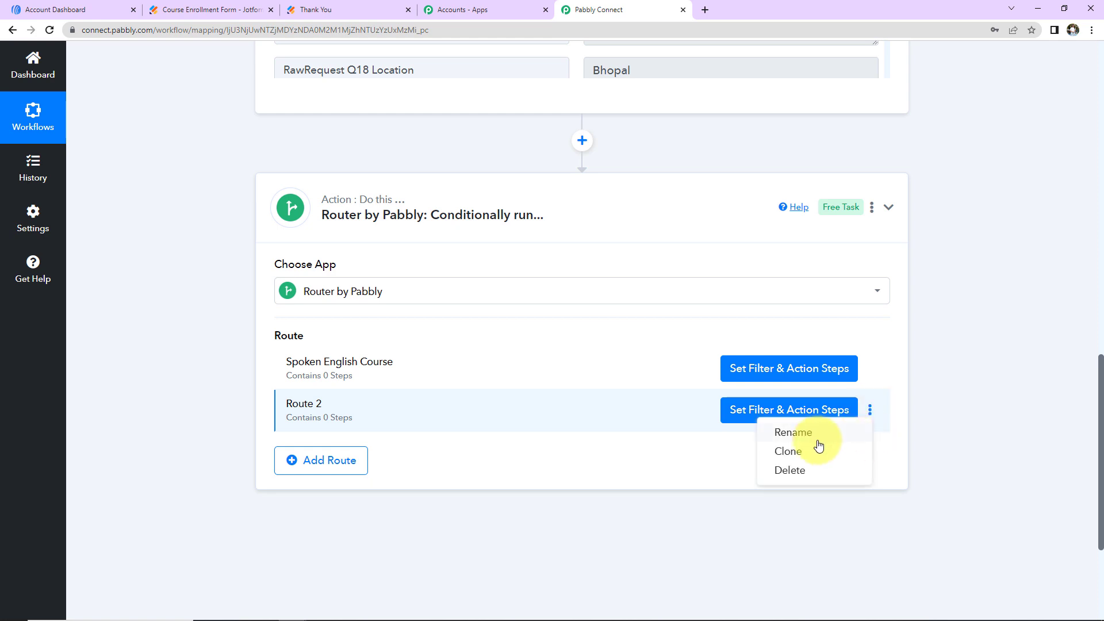
left_click(806, 433)
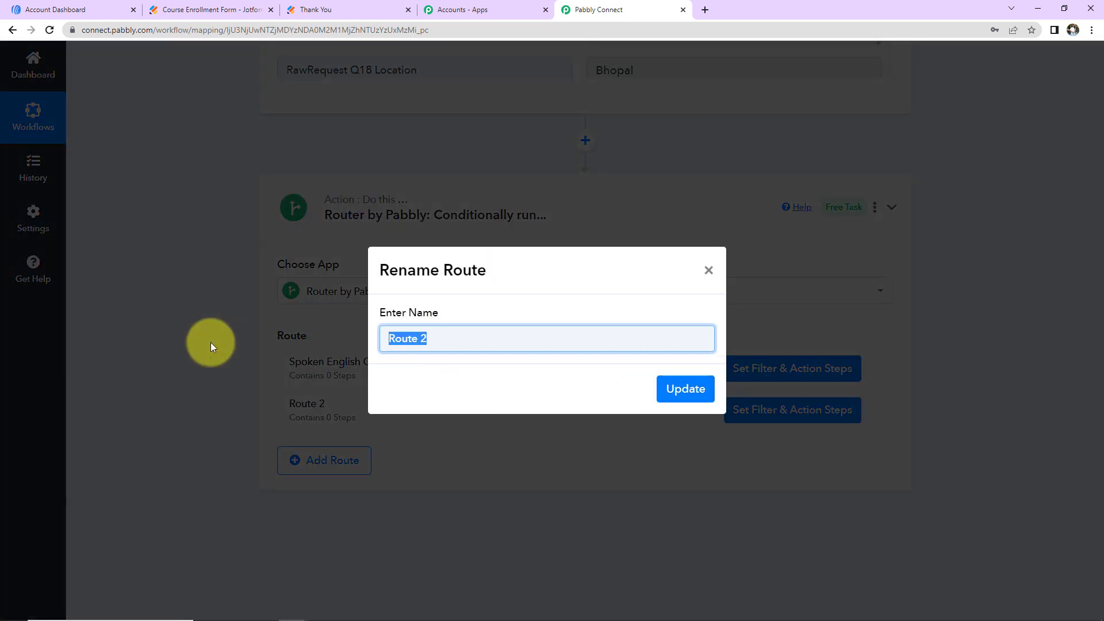
type("CUET")
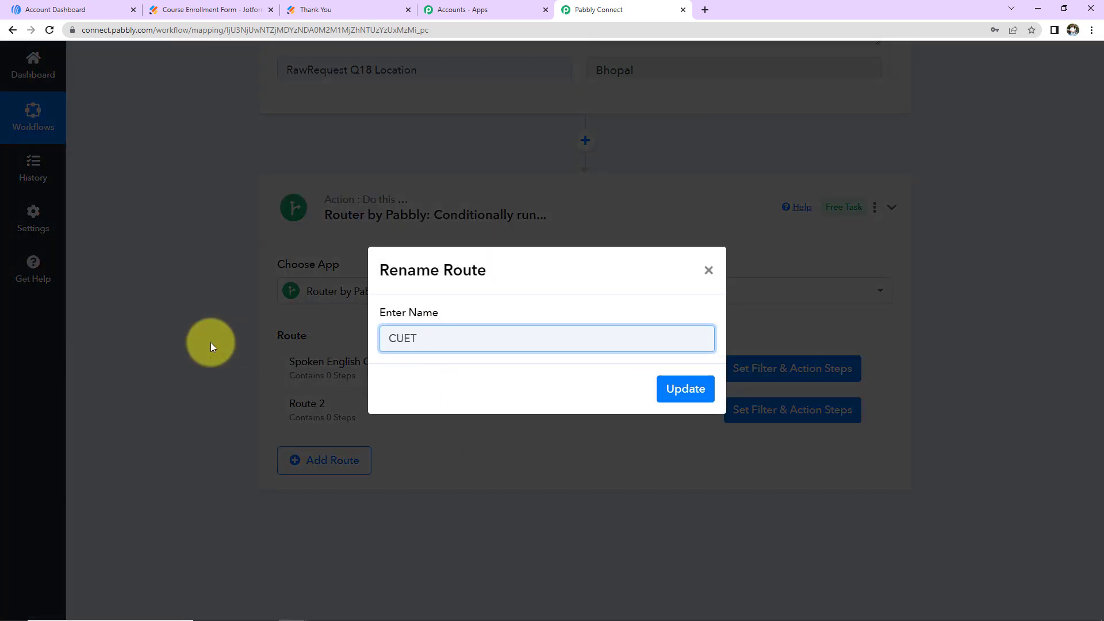
left_click(682, 392)
Step: Add a third route to the router and name it NEET
left_click(336, 463)
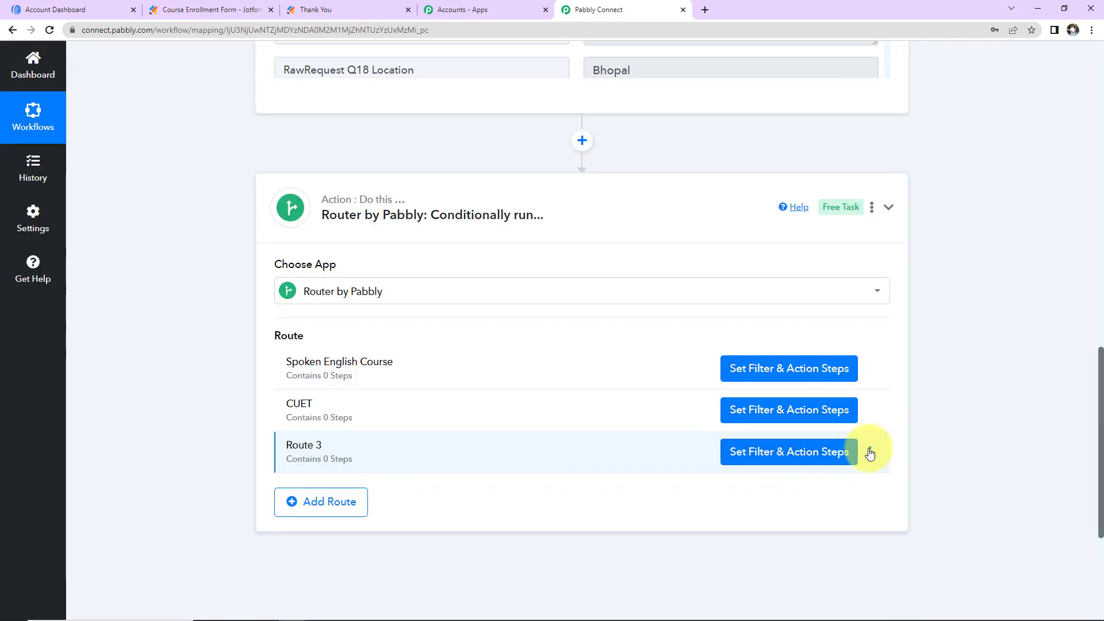
left_click(870, 452)
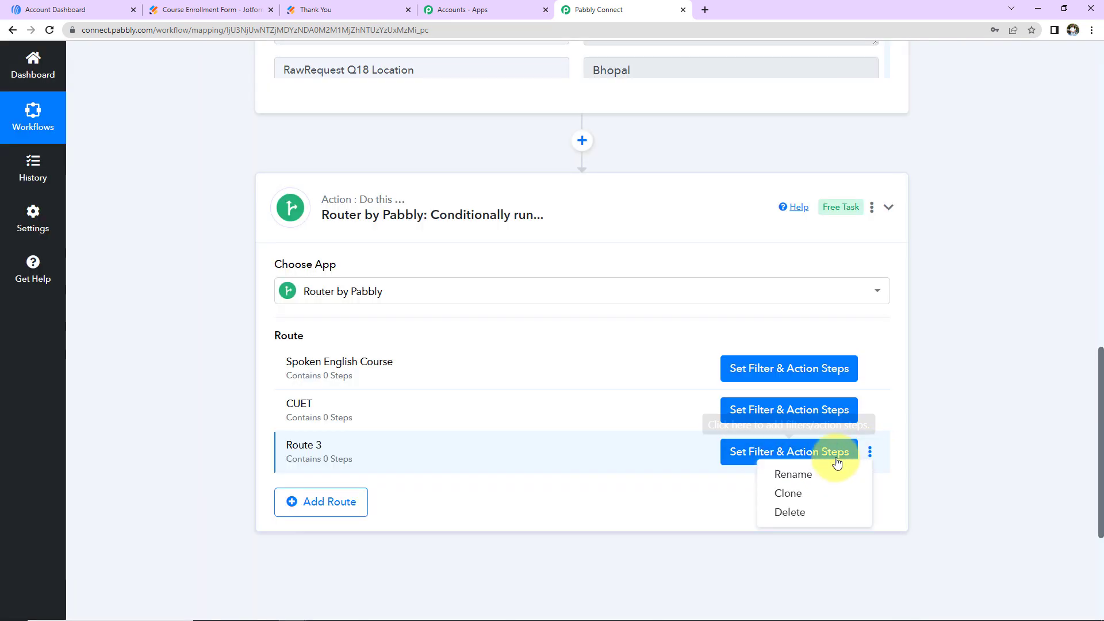
left_click(828, 473)
left_click_drag(444, 339, 267, 311)
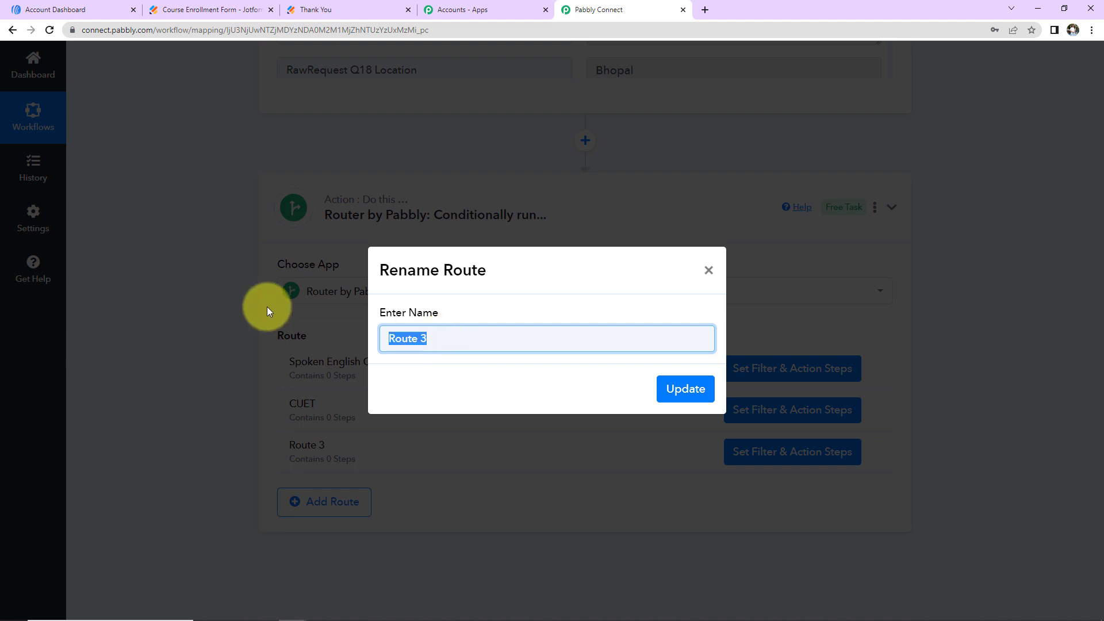
type("NEET")
left_click(660, 391)
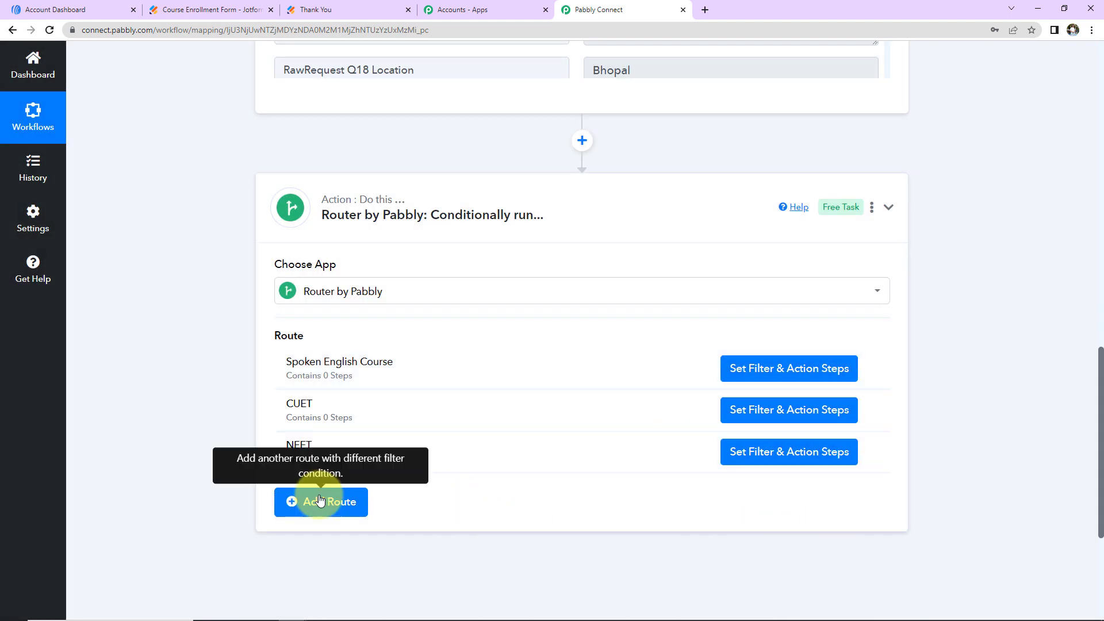
Step: Add a fourth route to the router and name it Competitive Exams
left_click(320, 500)
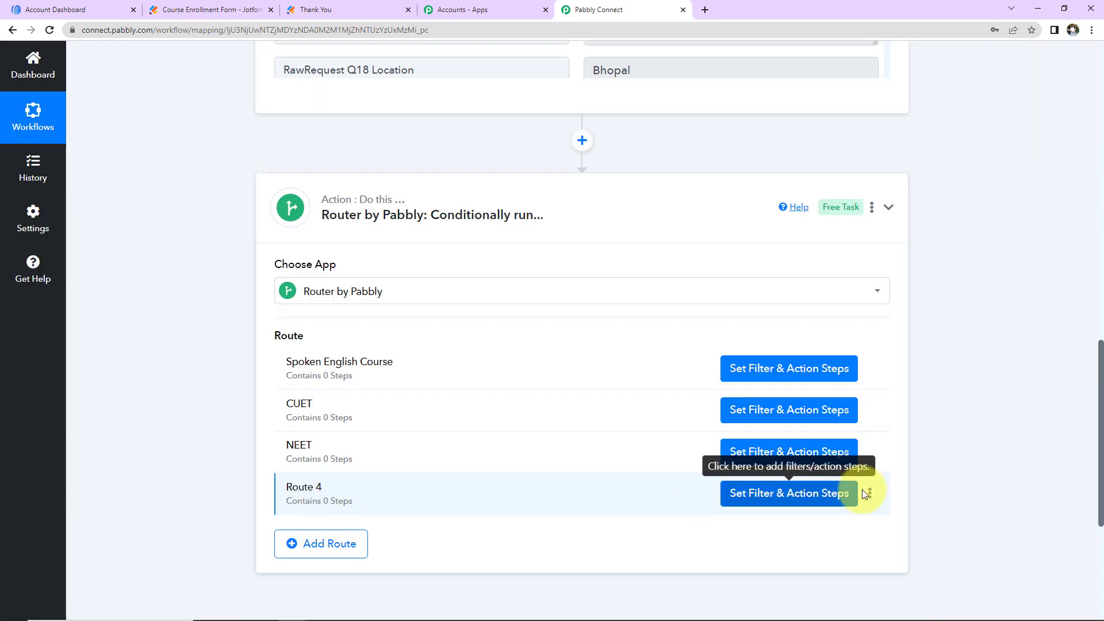
left_click(870, 494)
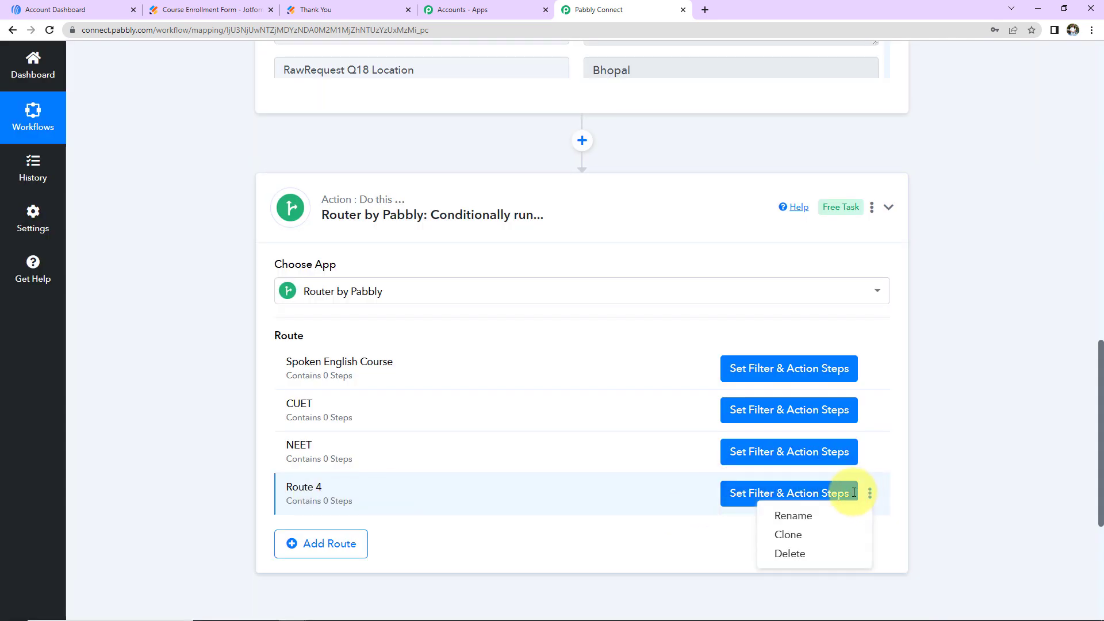
left_click(784, 517)
left_click_drag(468, 339, 212, 345)
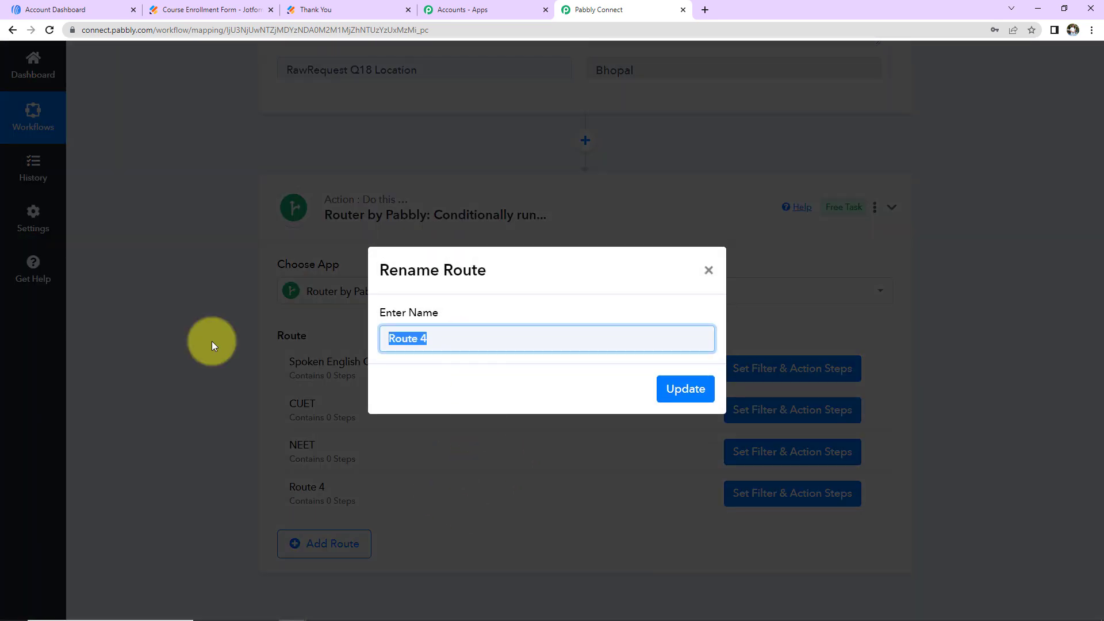
type("Compet")
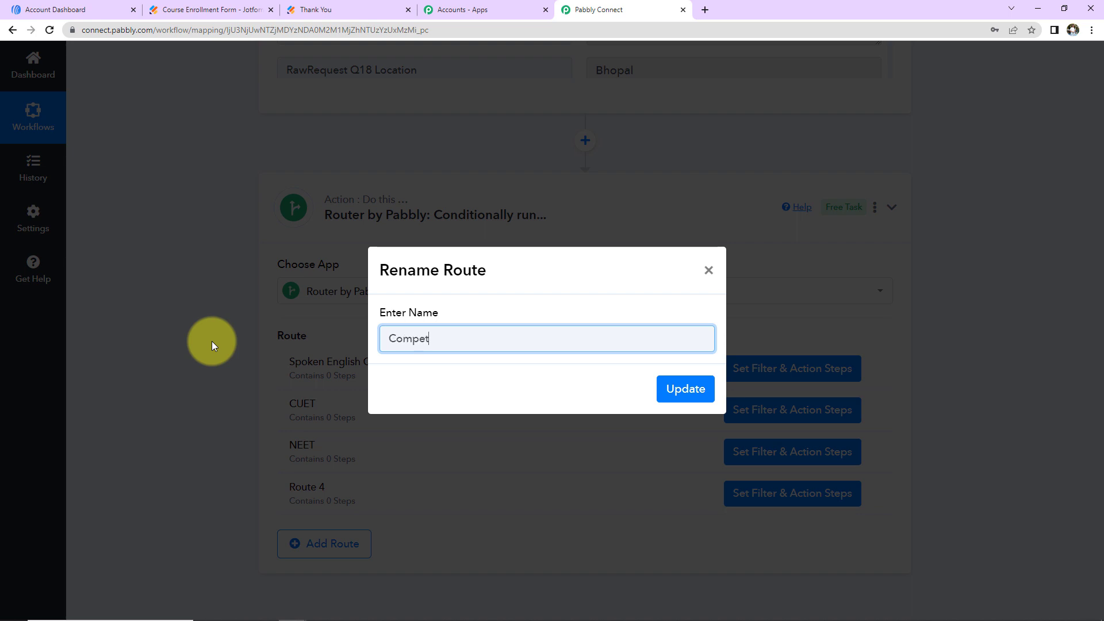
type("itive Exams")
left_click(683, 387)
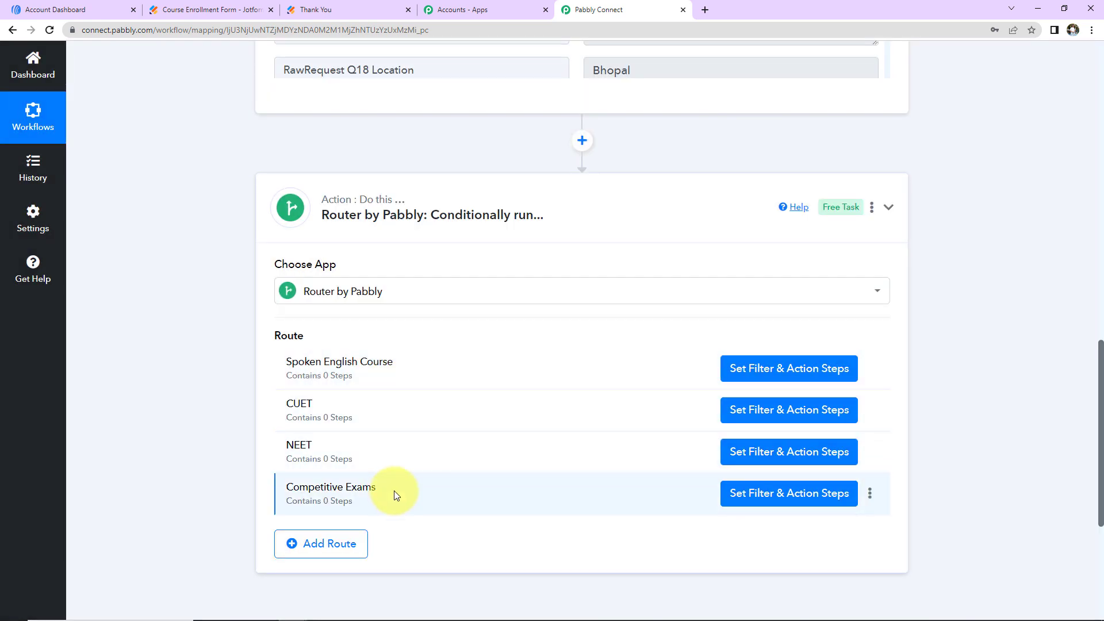
Step: Open the Spoken English Course route's filter and choose RawRequest Q16 CourseName 0 as the condition label
left_click(808, 375)
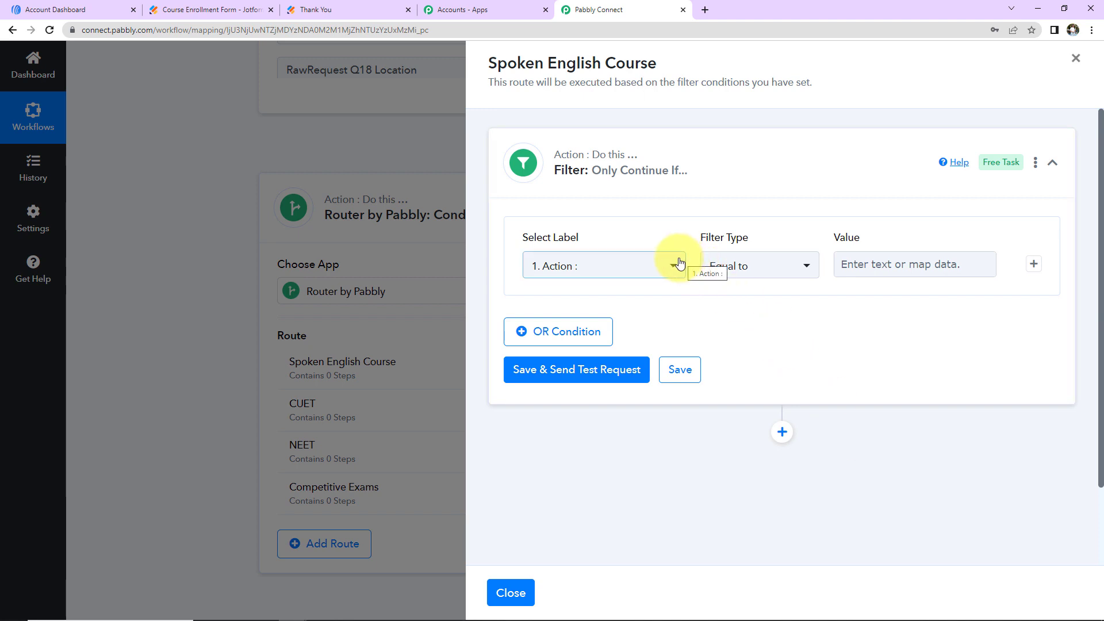
left_click(659, 267)
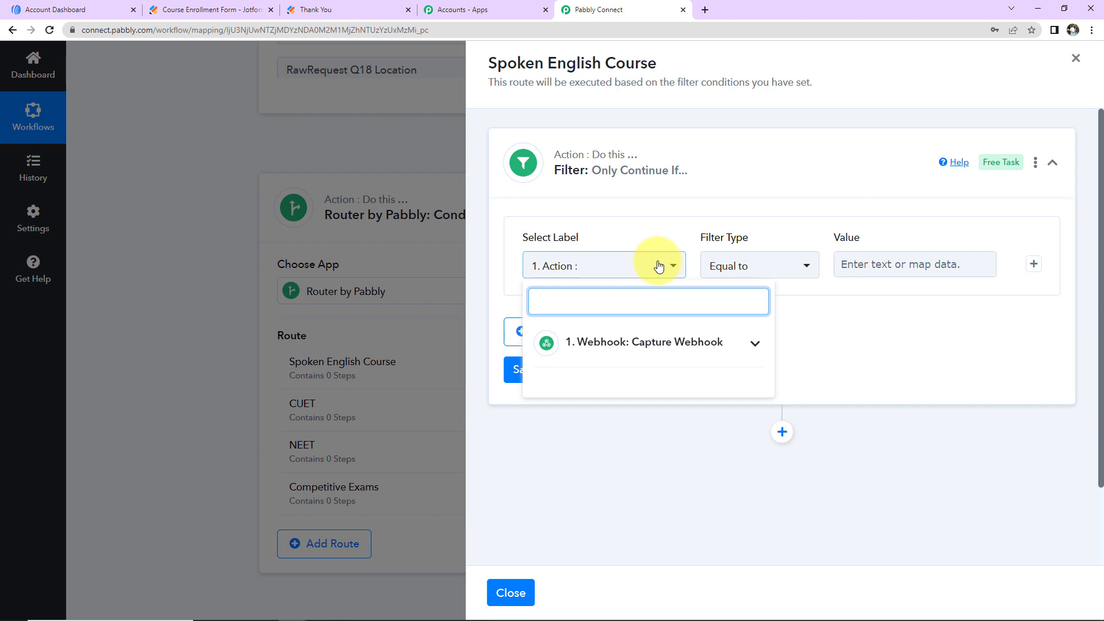
left_click(617, 347)
scroll(638, 467, "down", 4)
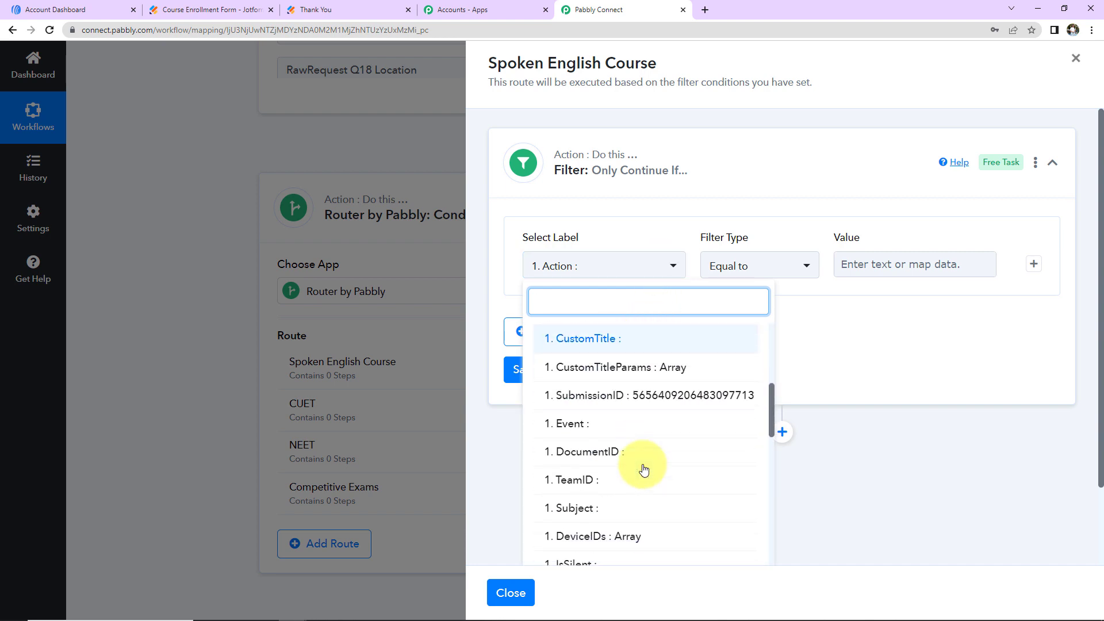
scroll(644, 470, "down", 5)
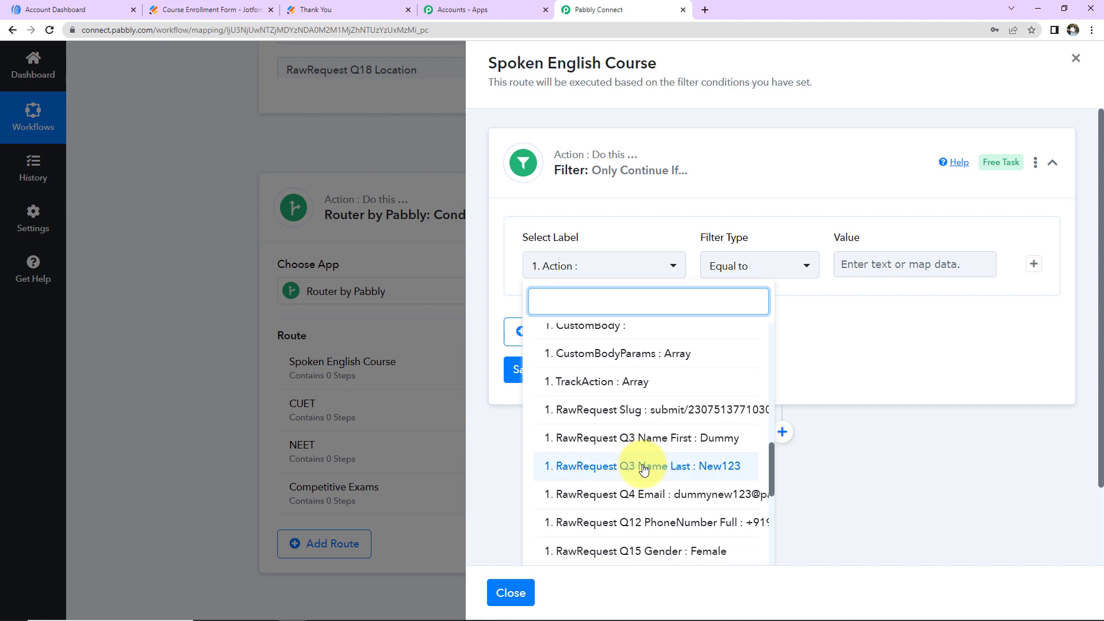
scroll(645, 470, "down", 5)
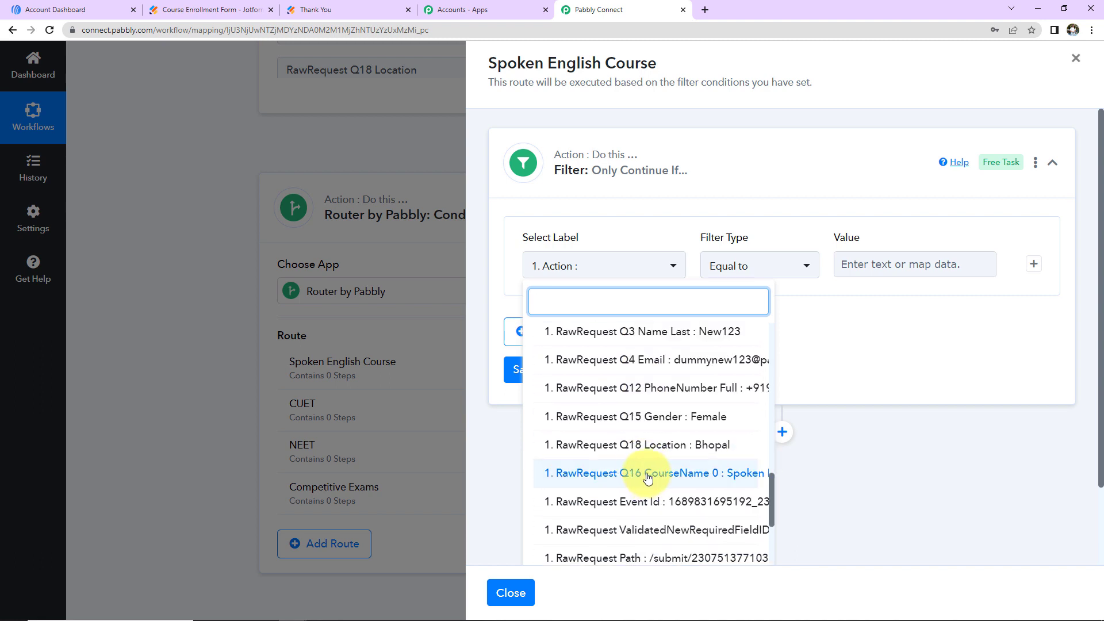
left_click(648, 474)
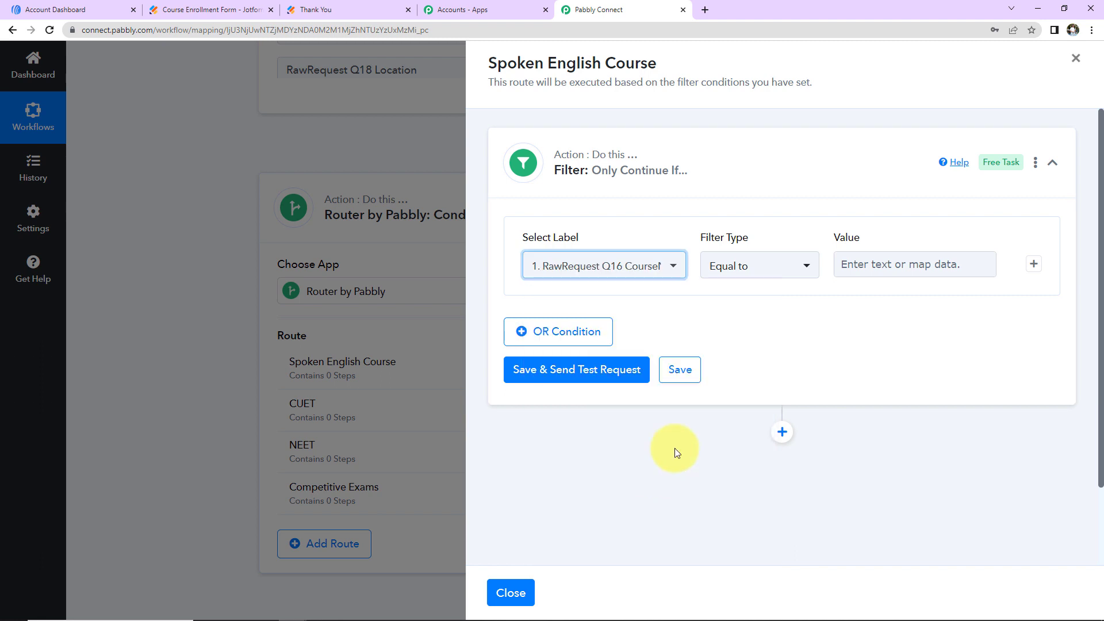
Step: Set the filter condition's value to Spoken English Course, then save the filter and send a test request
left_click(870, 264)
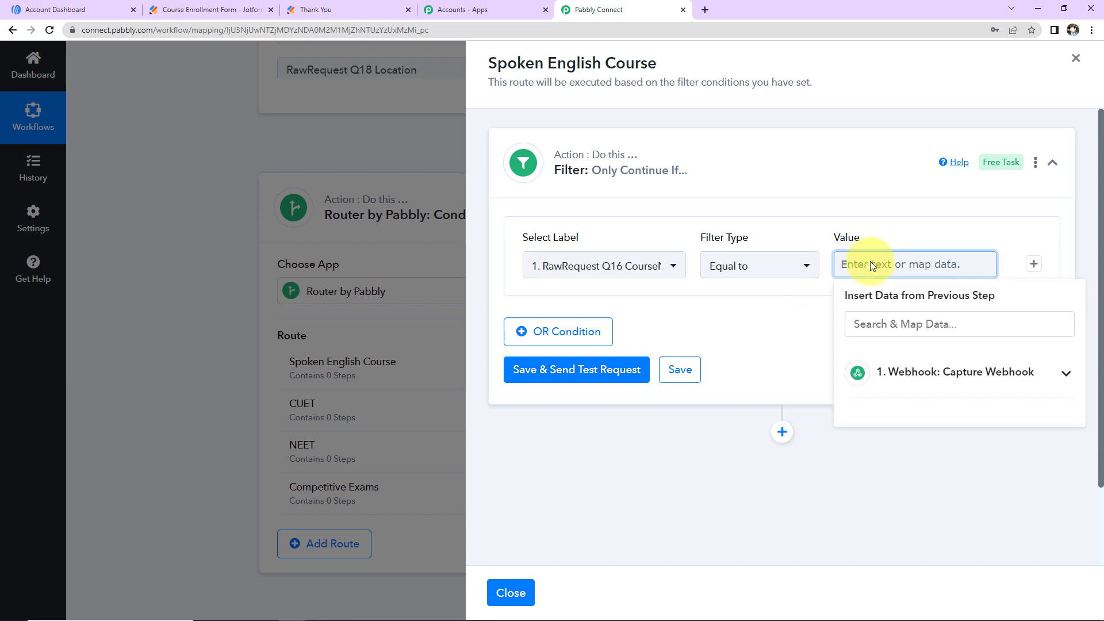
type("Spoken English Course")
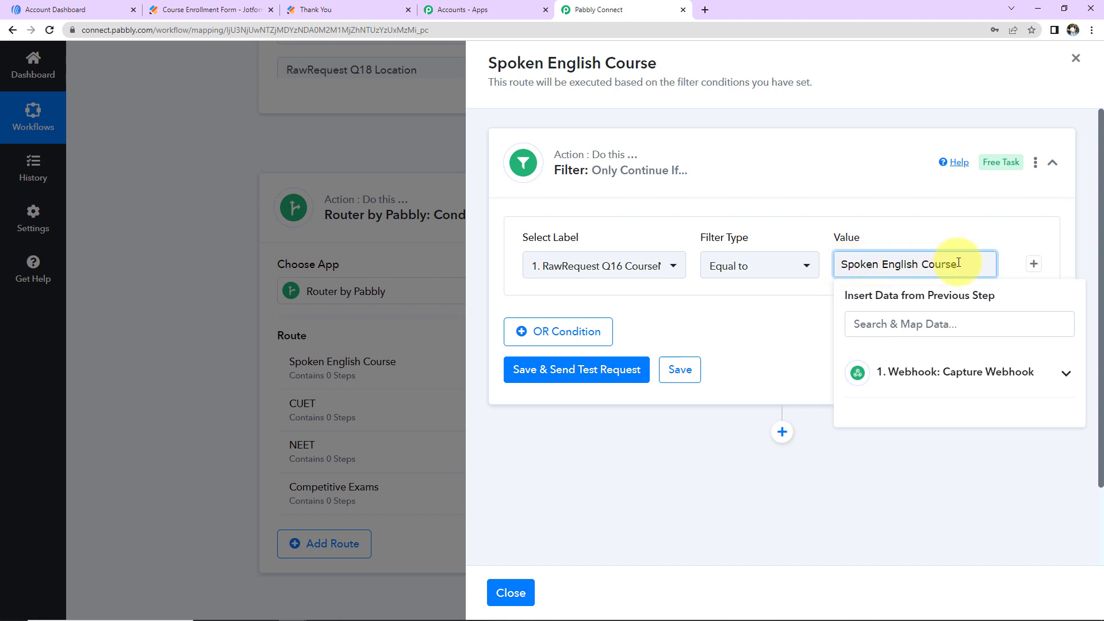
left_click(725, 358)
left_click(624, 371)
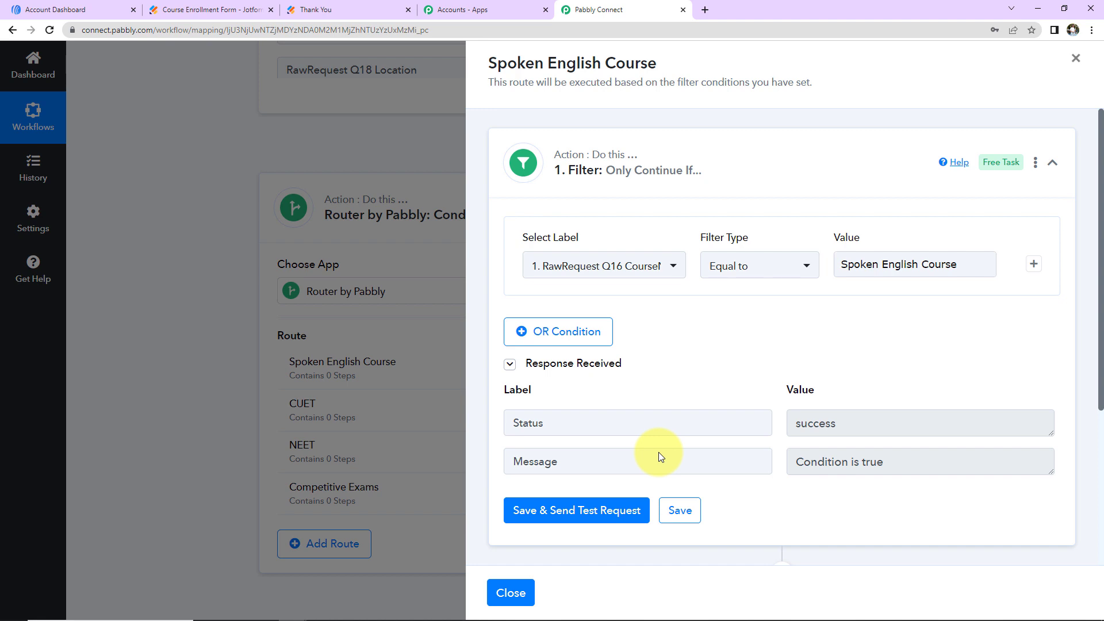
Step: Add an AWeber action after the route's filter with the event Add or Update Subscriber
scroll(696, 368, "down", 4)
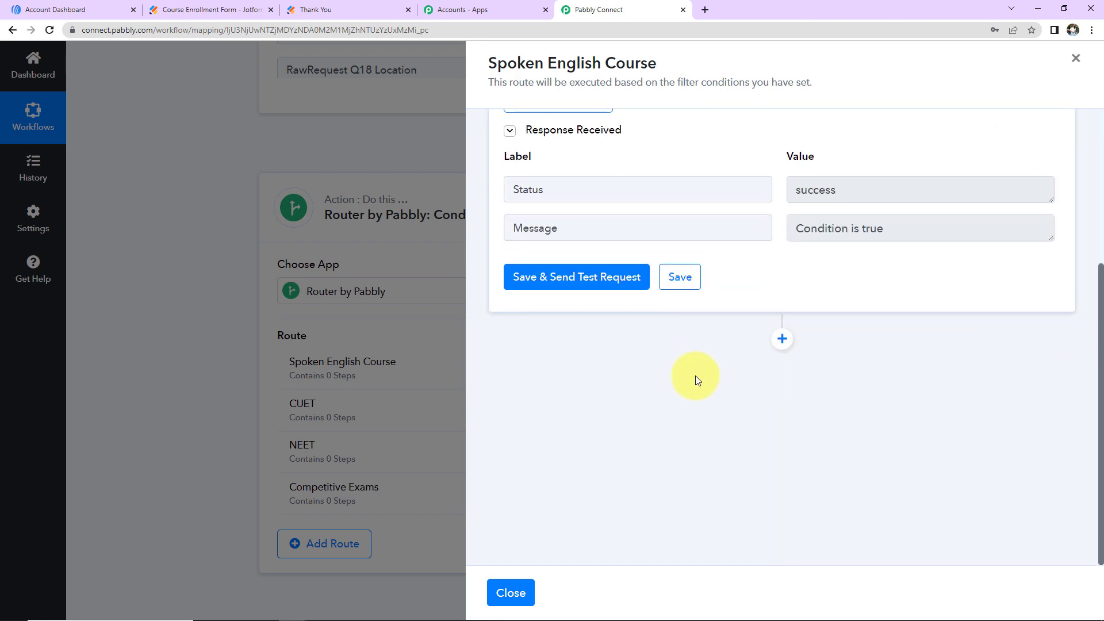
left_click(782, 339)
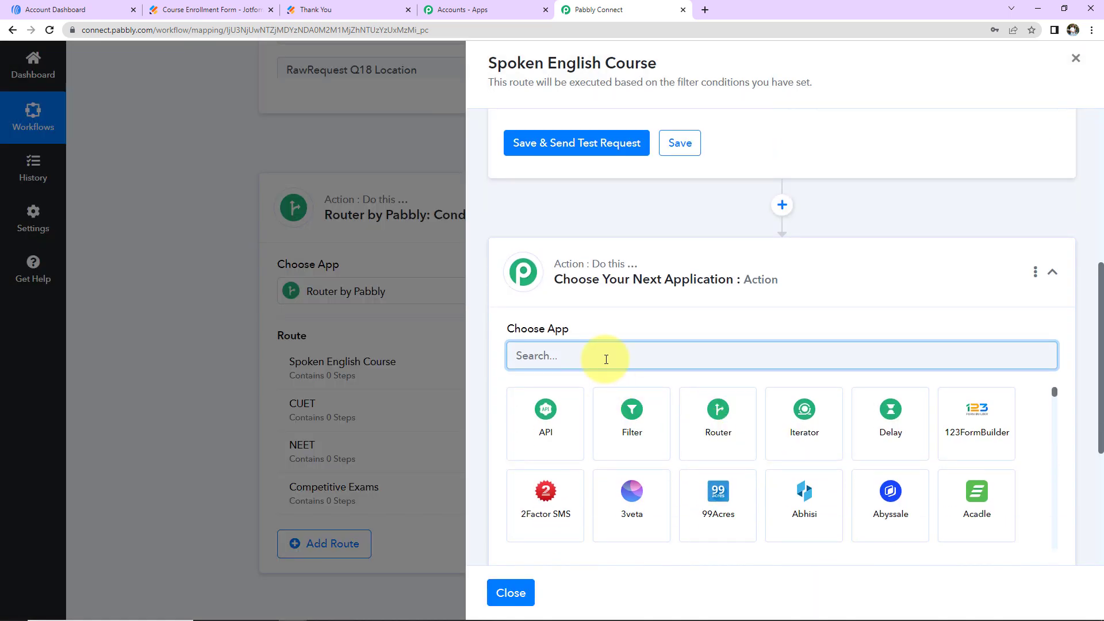
type("aw")
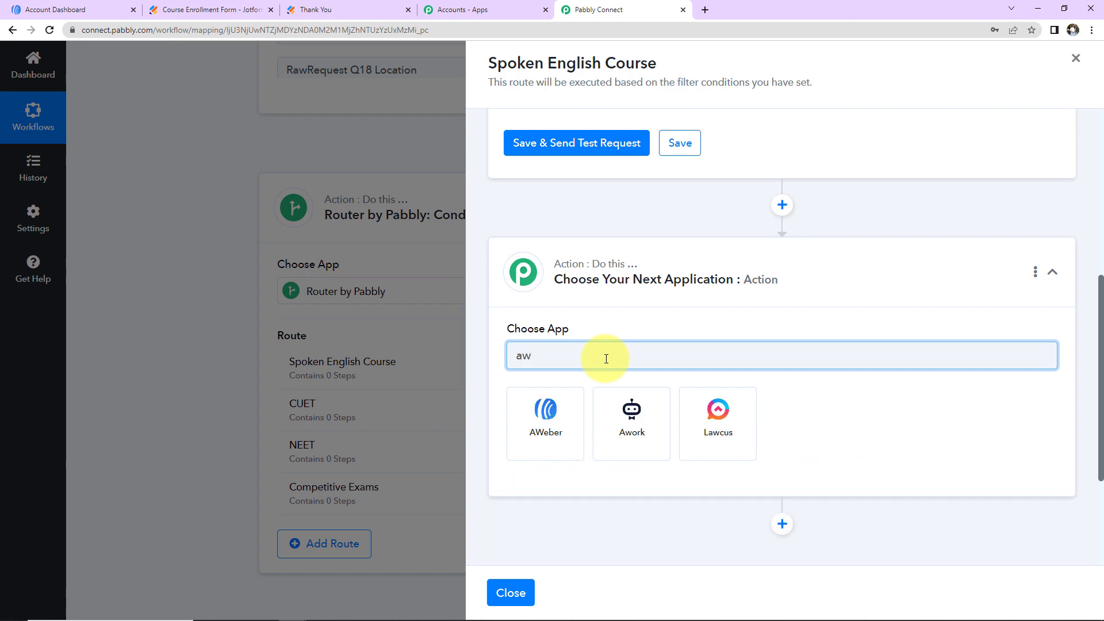
left_click(541, 452)
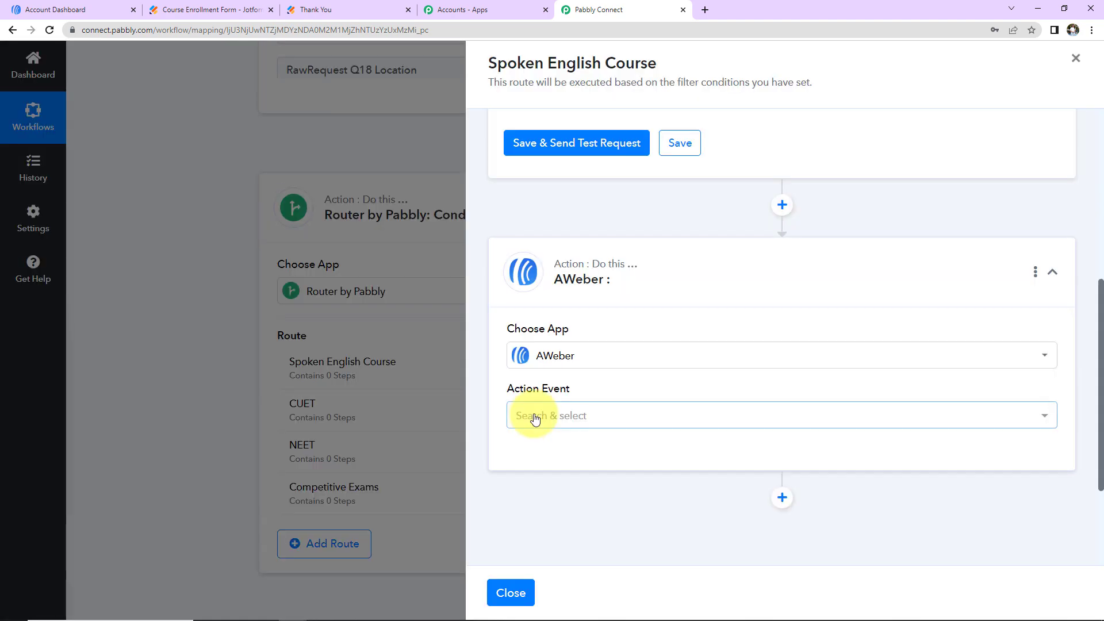
left_click(530, 414)
left_click(533, 294)
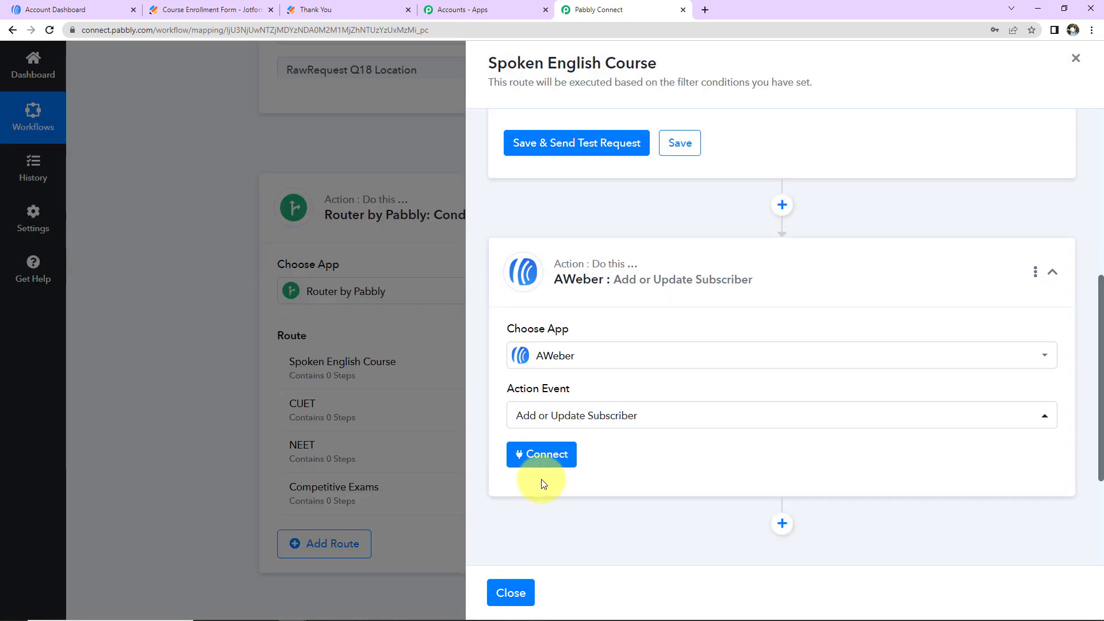
Step: Create a new AWeber connection for the action and authorize Pabbly Connect to access the AWeber account
left_click(540, 460)
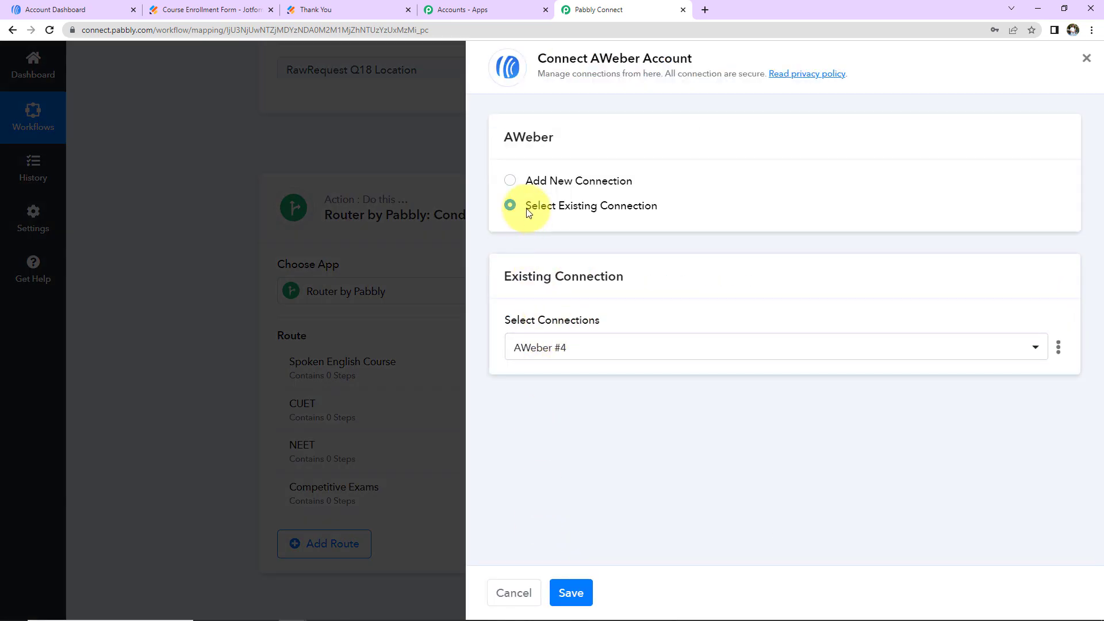
left_click(511, 182)
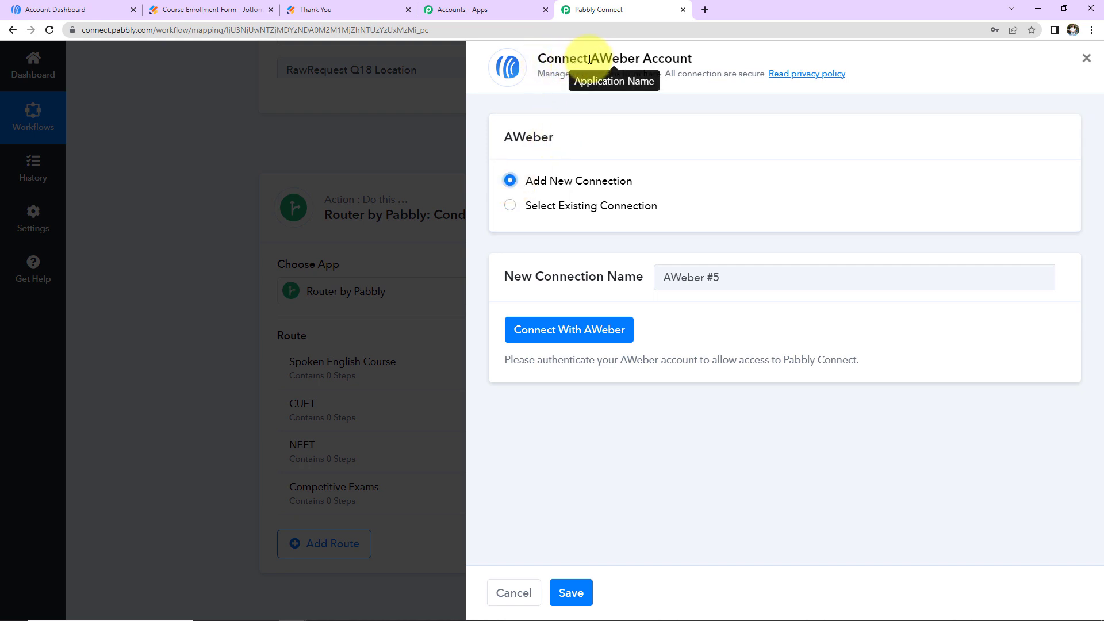
left_click_drag(592, 59, 693, 59)
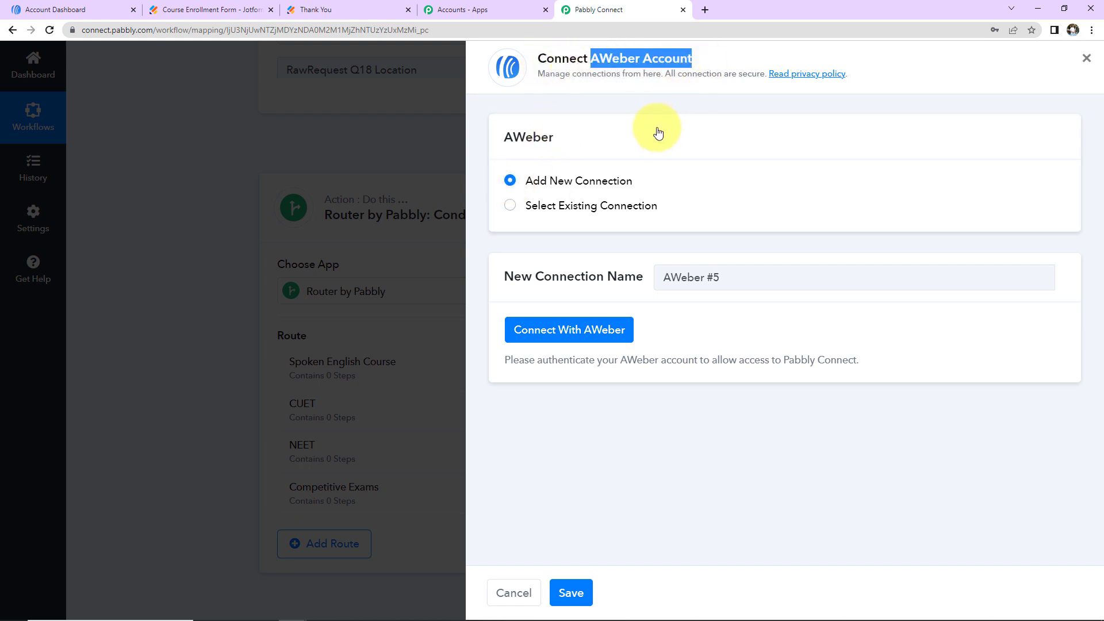
left_click(587, 331)
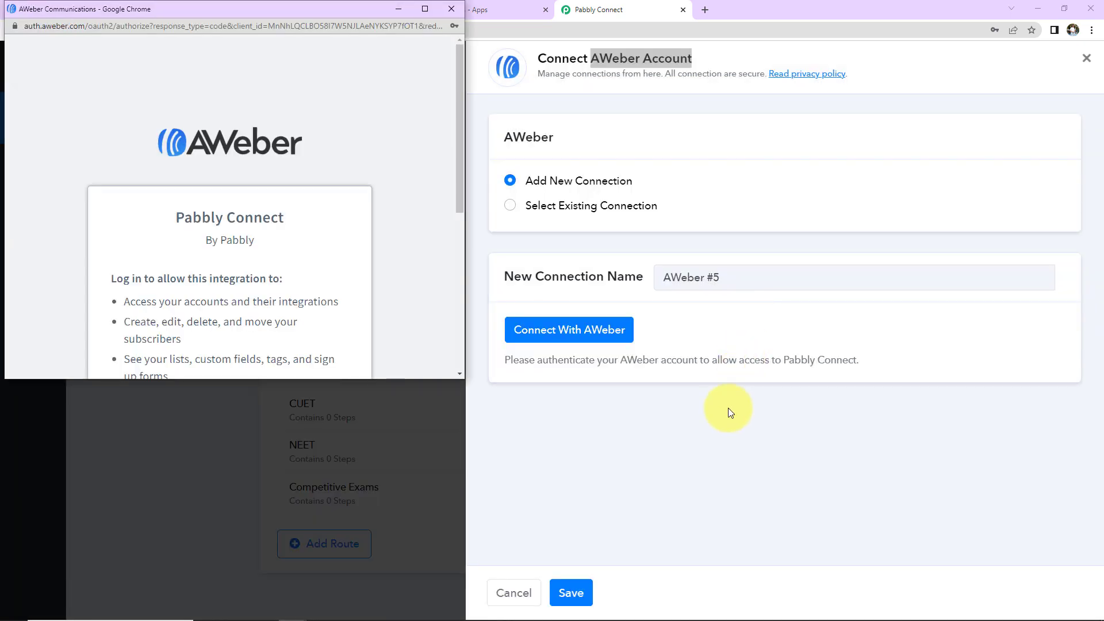
scroll(416, 285, "down", 5)
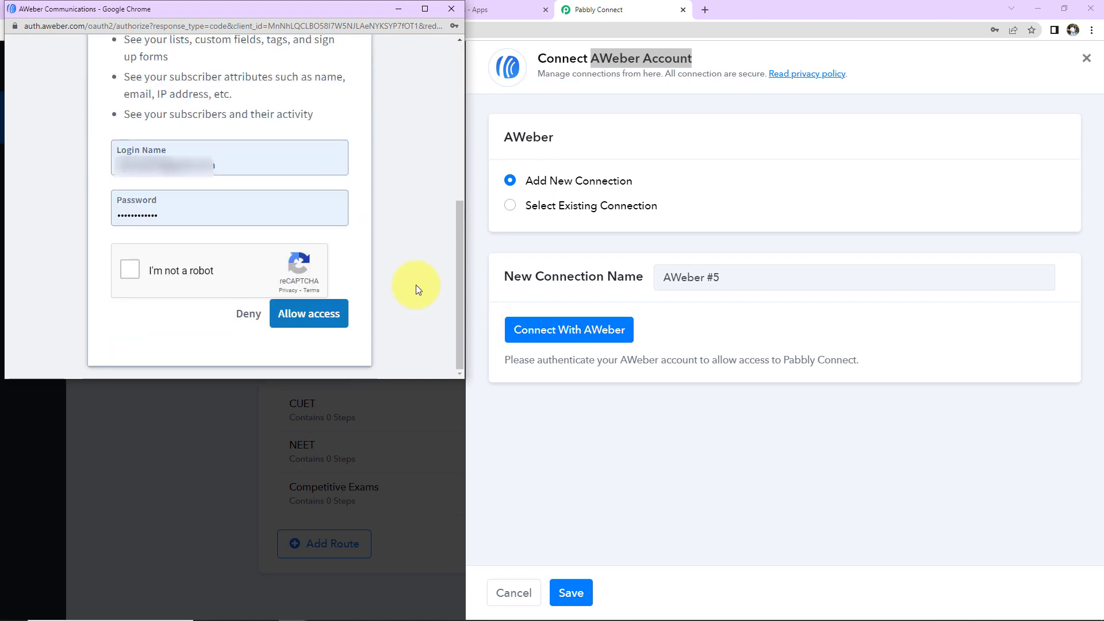
left_click(130, 269)
left_click(309, 315)
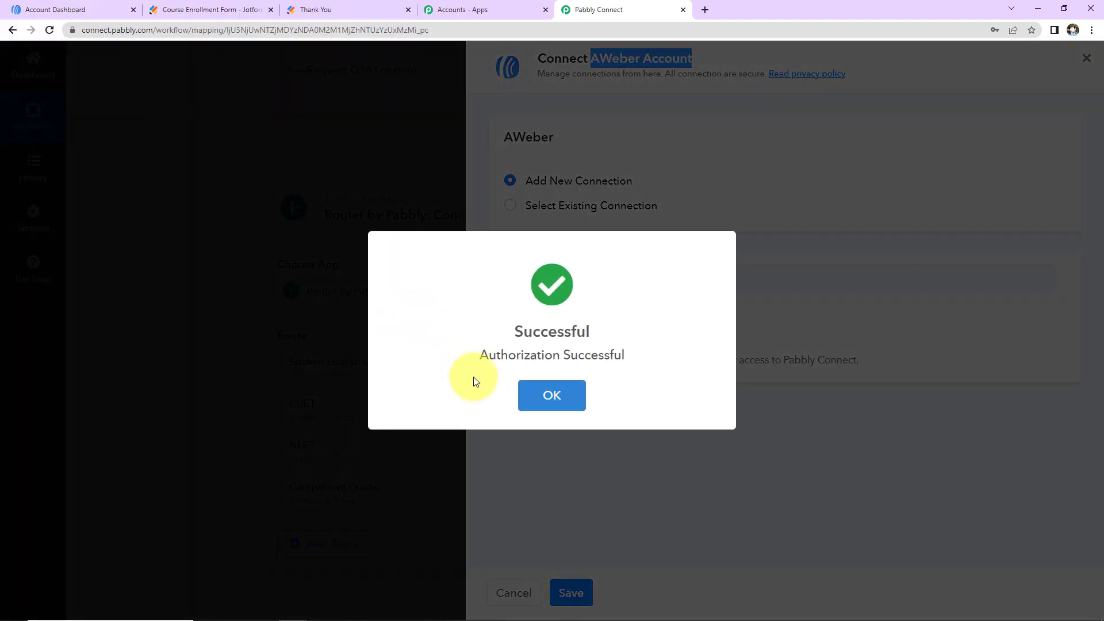
left_click(552, 394)
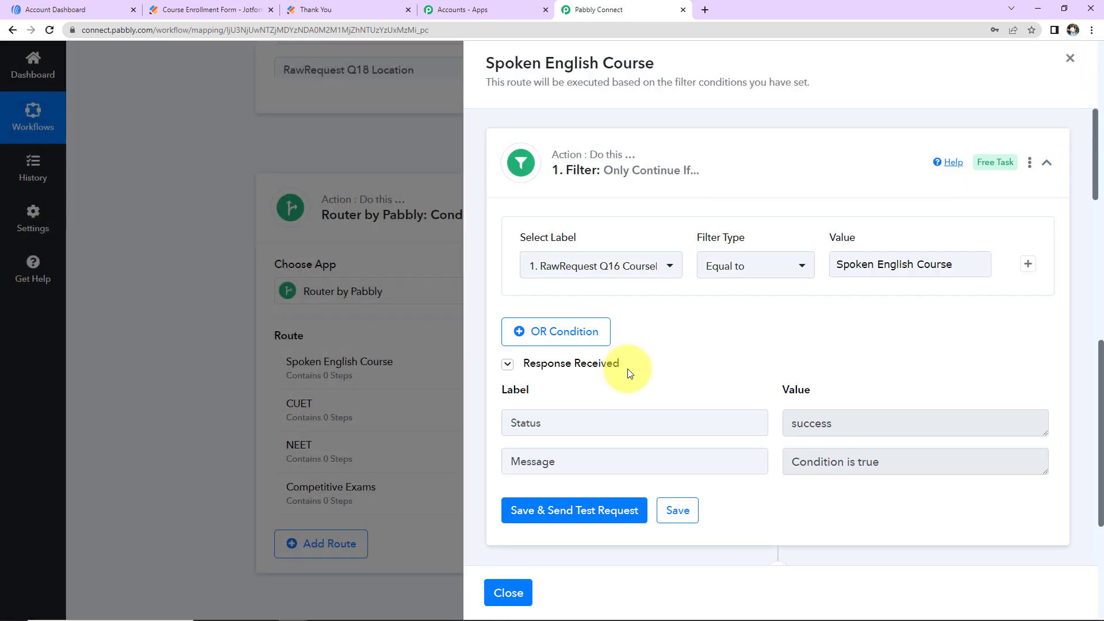
Step: Set the AWeber action's List ID to Spoken English Course
scroll(693, 361, "down", 7)
scroll(693, 361, "down", 5)
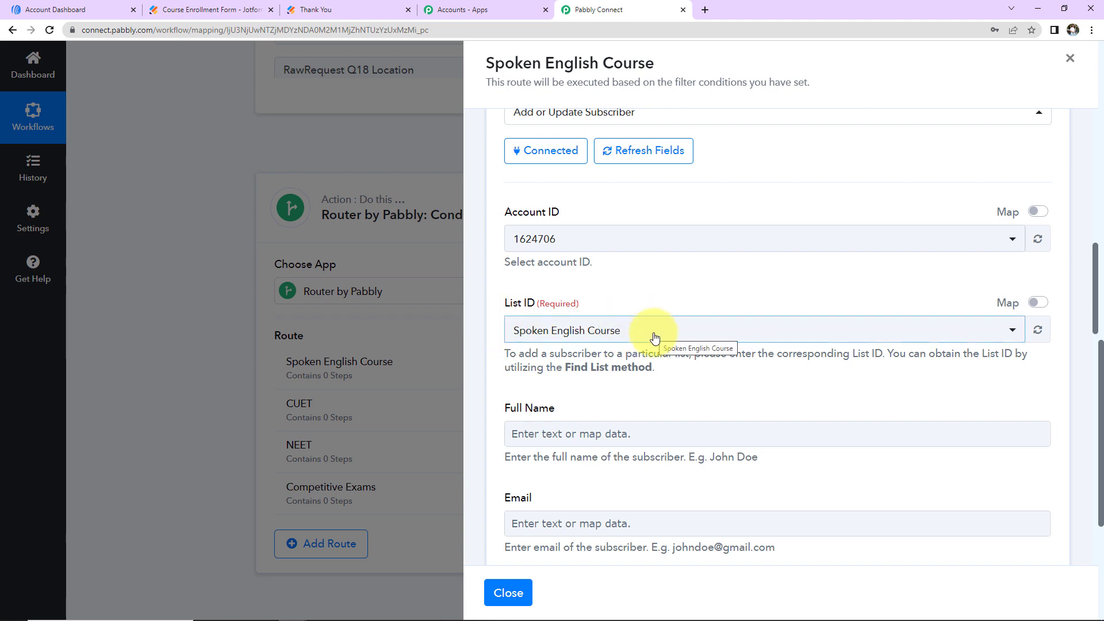
scroll(644, 328, "down", 2)
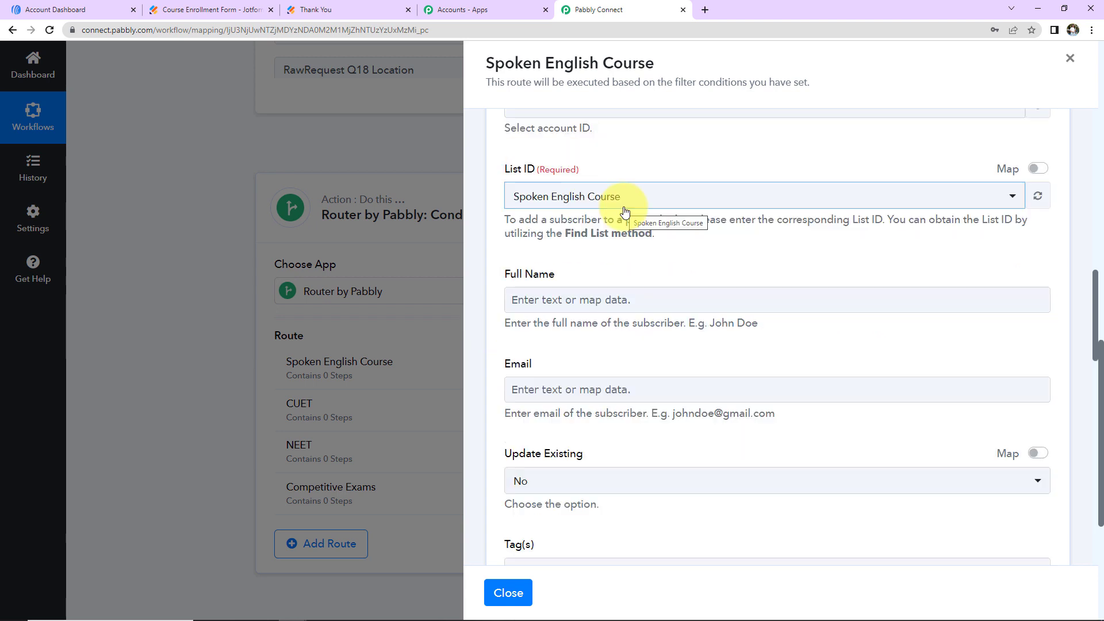
left_click(652, 199)
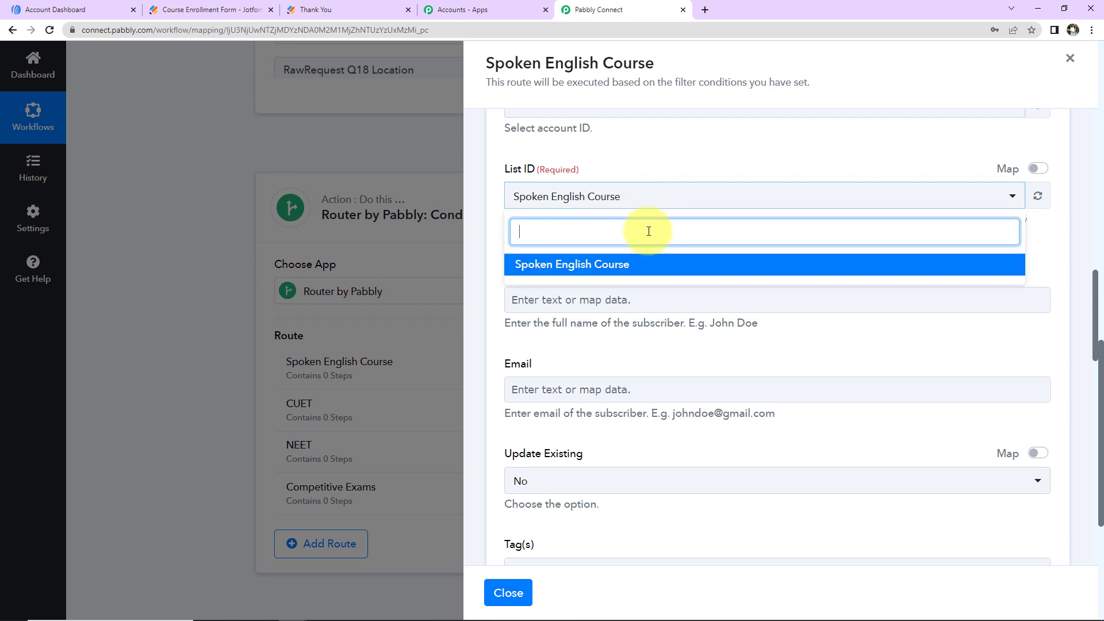
left_click(636, 199)
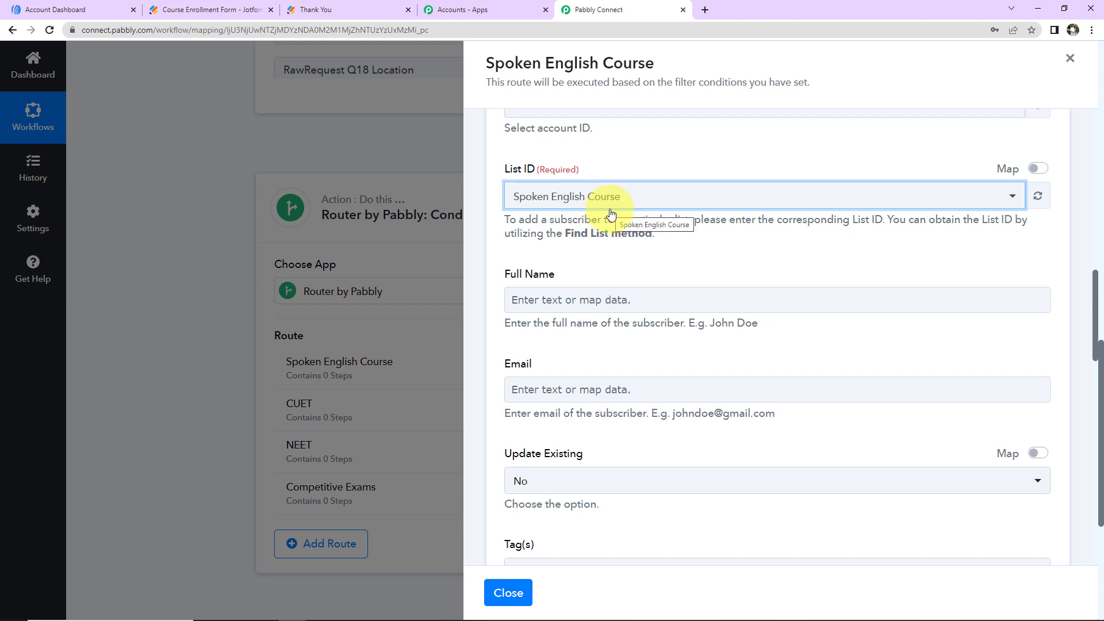
Step: Map the subscriber's Full Name to the webhook's RawRequest Q3 Name First and RawRequest Q3 Name Last fields
scroll(591, 314, "down", 3)
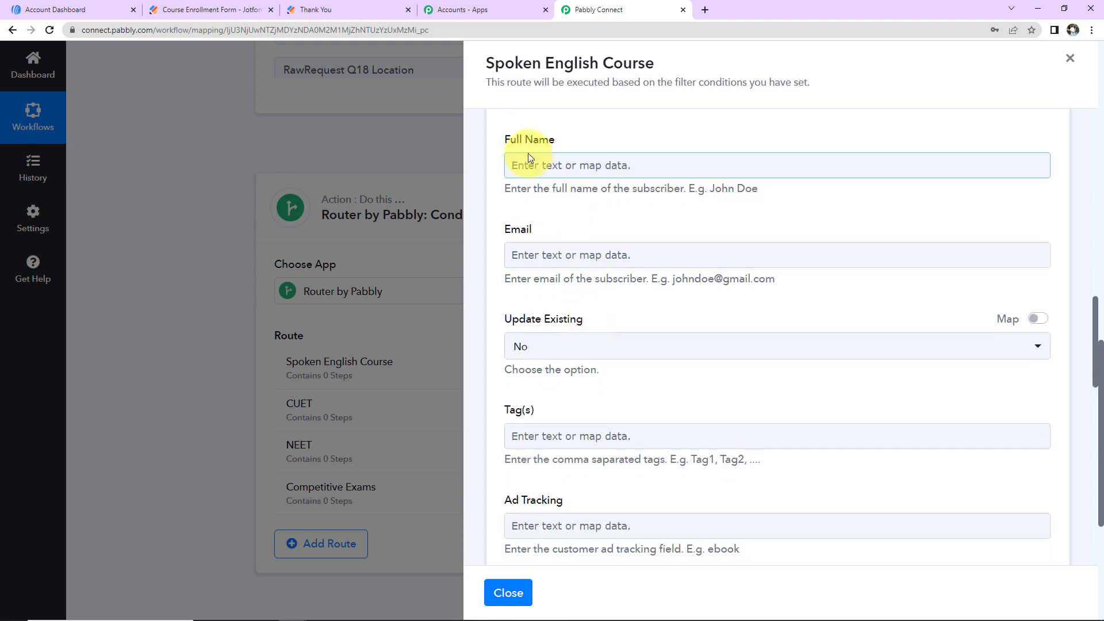
left_click(568, 164)
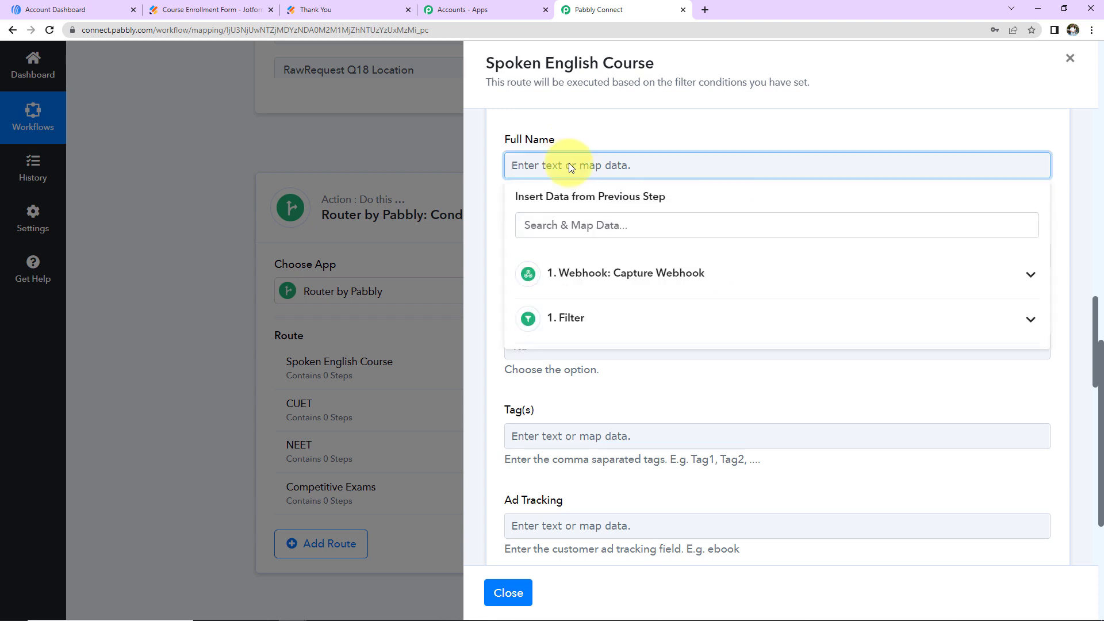
left_click(601, 279)
scroll(648, 395, "down", 6)
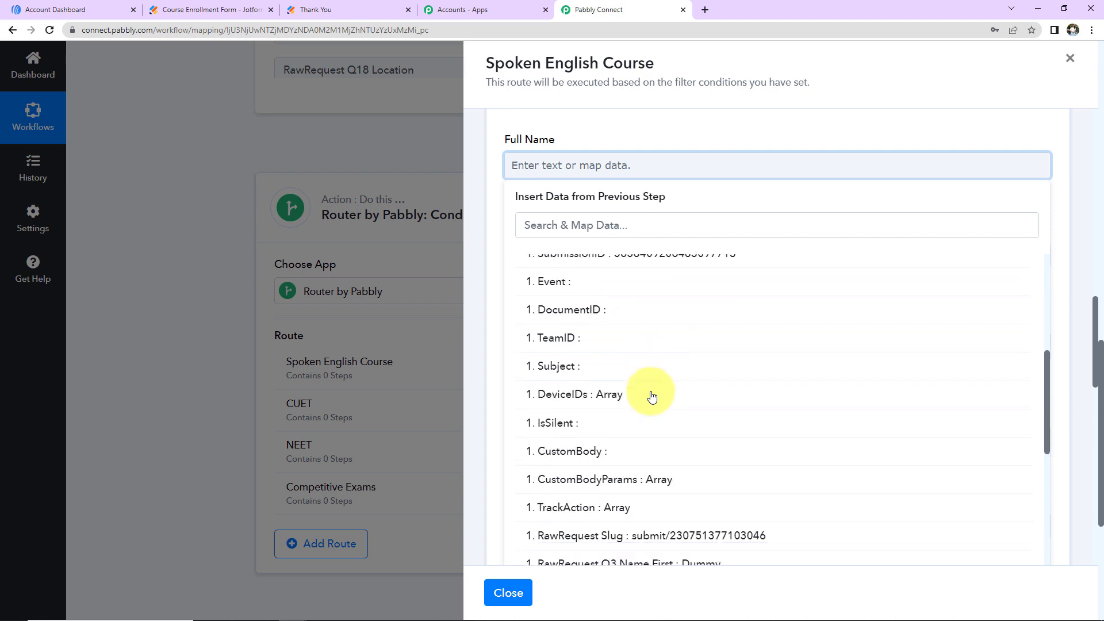
scroll(652, 397, "down", 2)
left_click(633, 515)
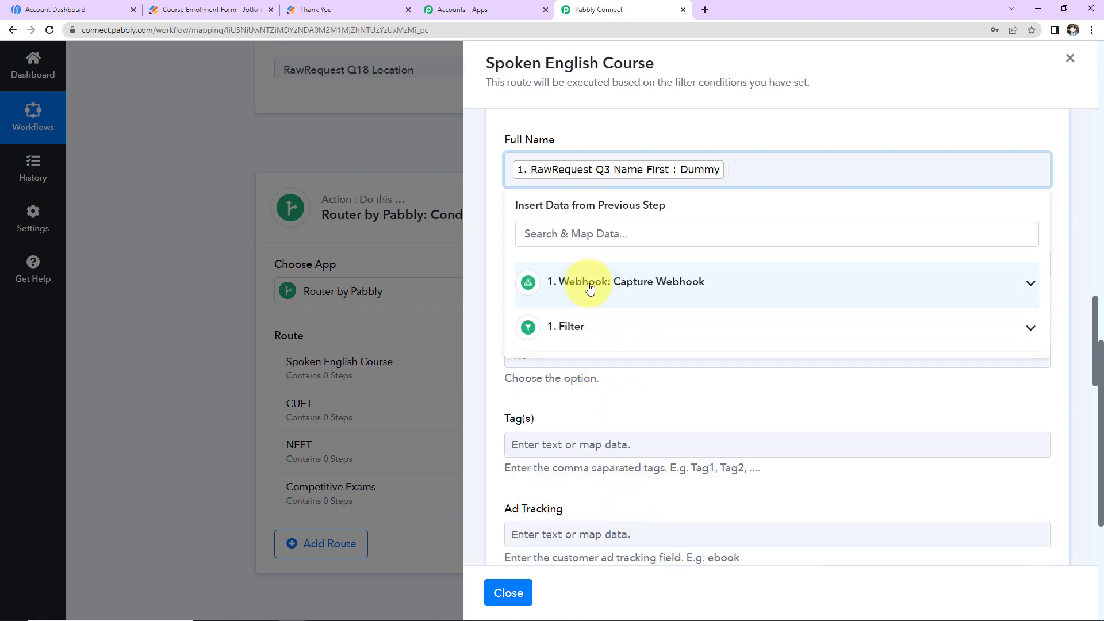
left_click(590, 287)
scroll(627, 424, "down", 6)
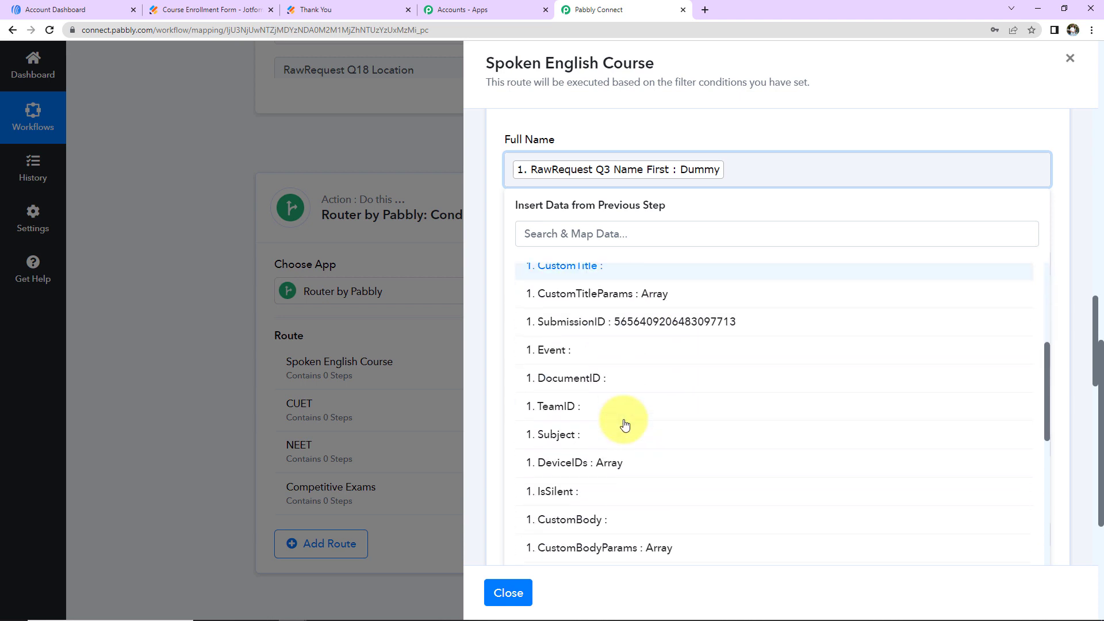
left_click(616, 541)
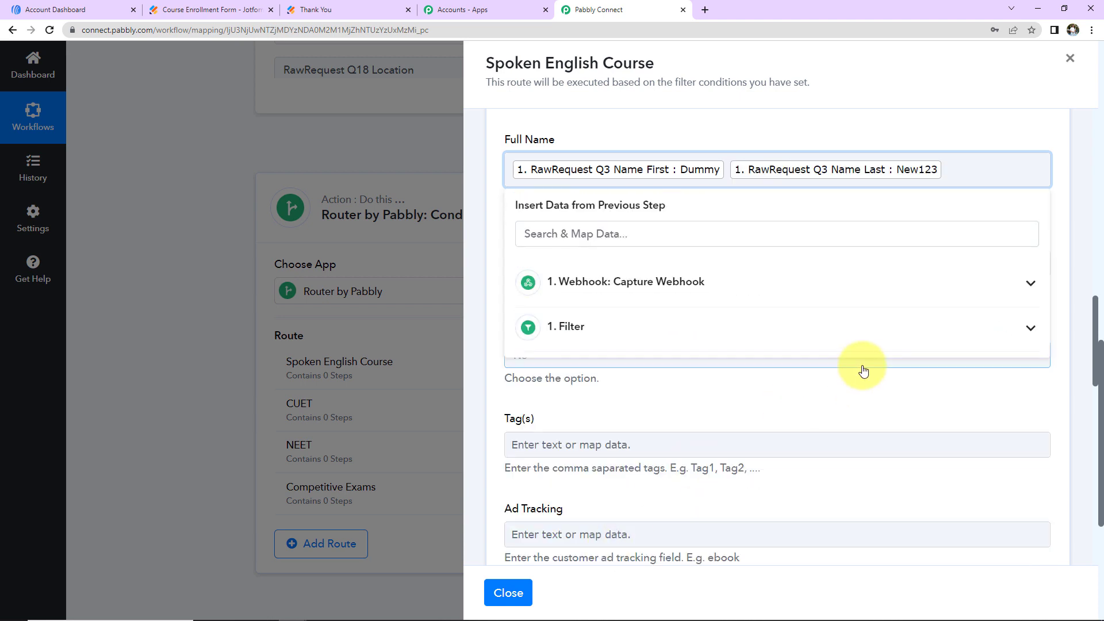
left_click(799, 142)
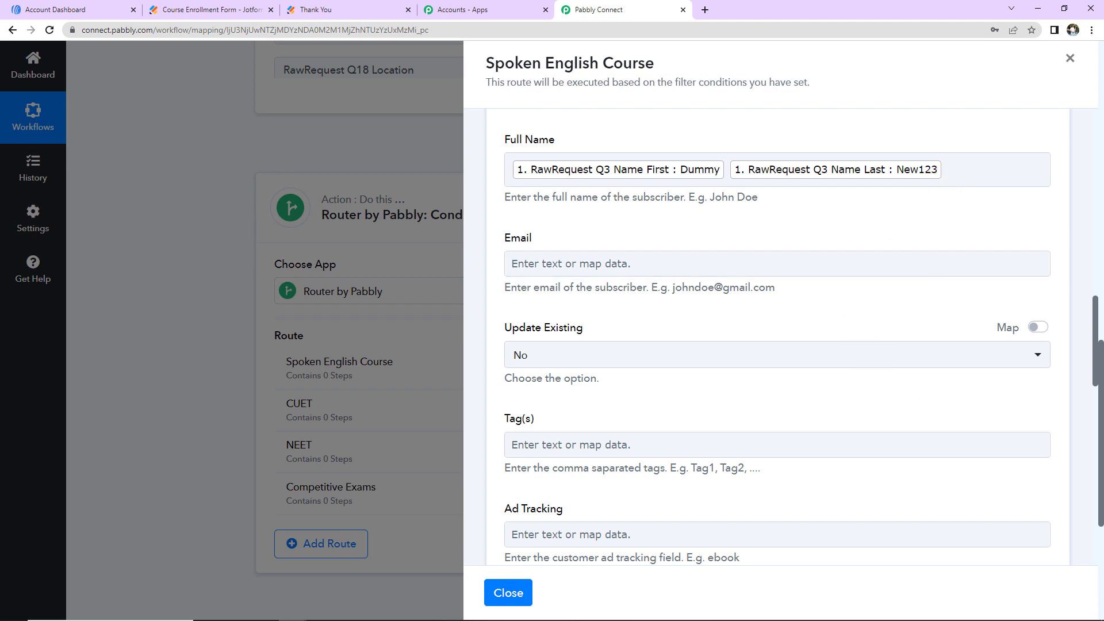
Step: Map the subscriber's Email to the webhook's RawRequest Q4 Email field
left_click(626, 264)
left_click(628, 370)
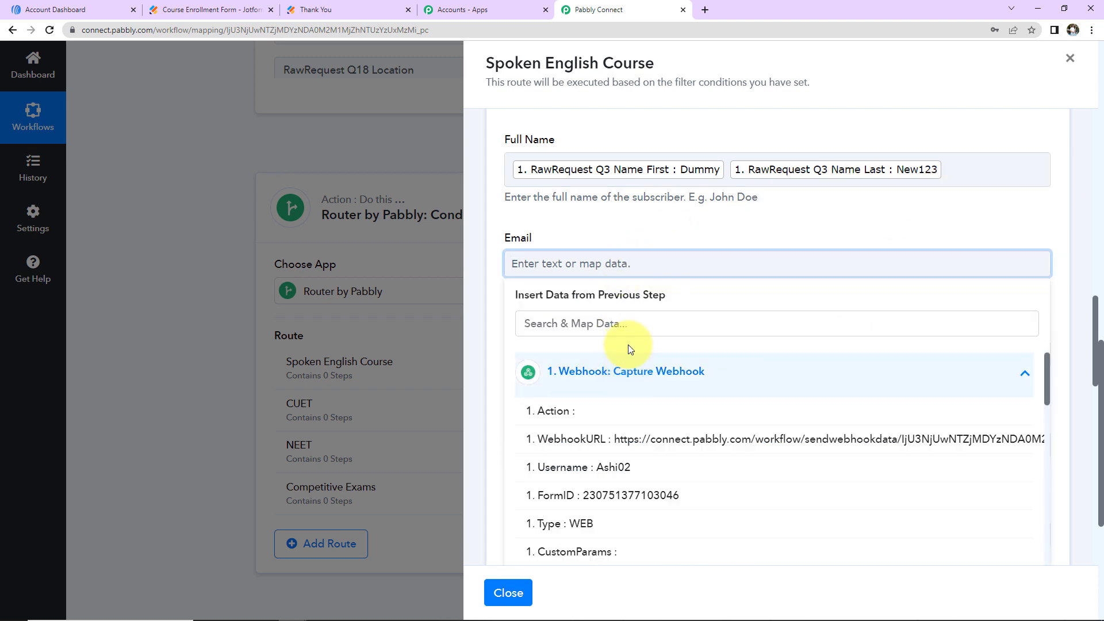
left_click(629, 324)
type("em")
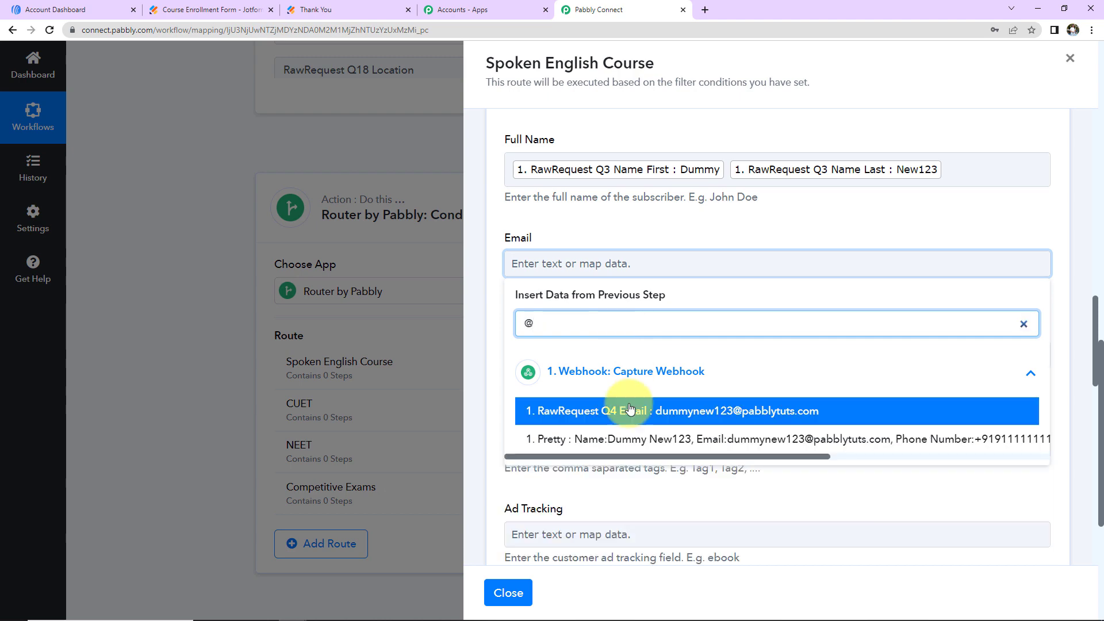
left_click(628, 426)
left_click(673, 234)
scroll(631, 398, "down", 2)
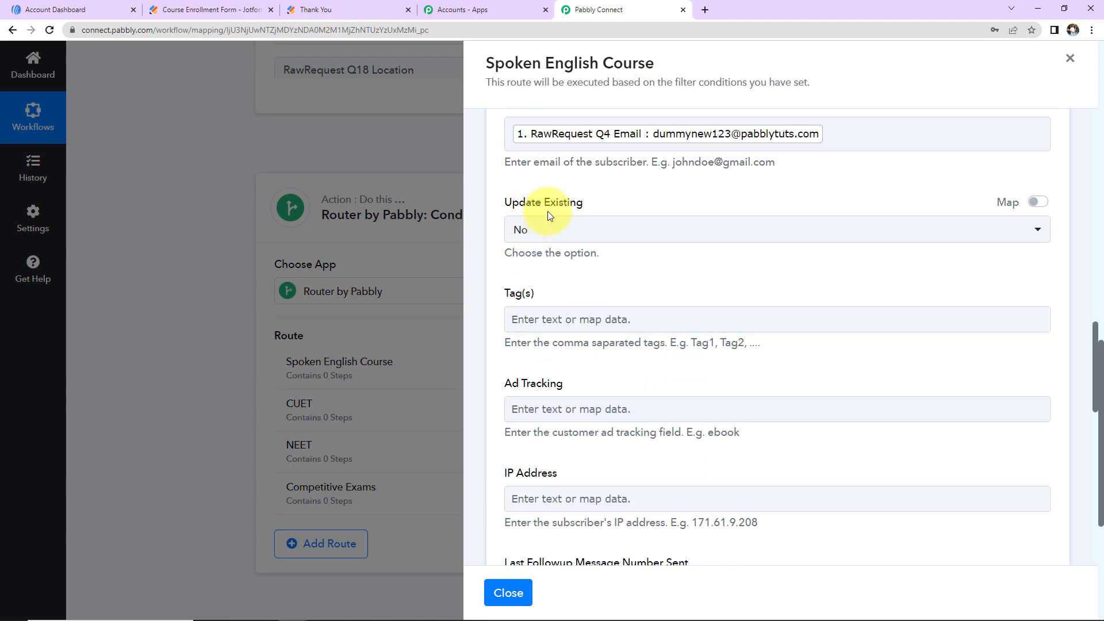
Step: Set Update Existing to Yes and map Tag(s) to the webhook's RawRequest Q16 CourseName 0 field
left_click(557, 237)
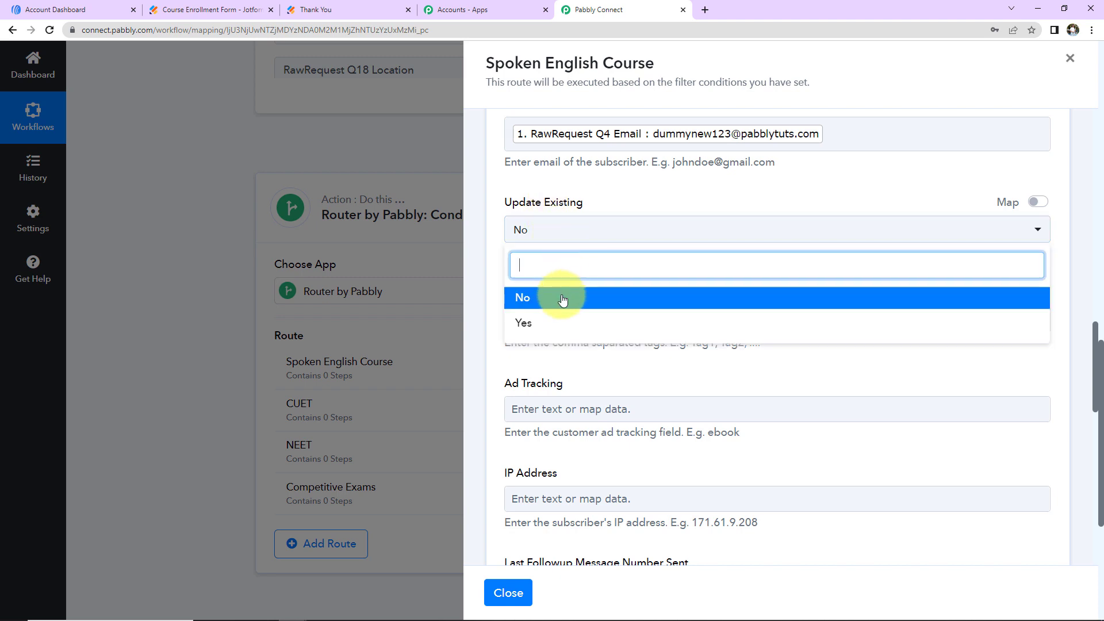
left_click(560, 324)
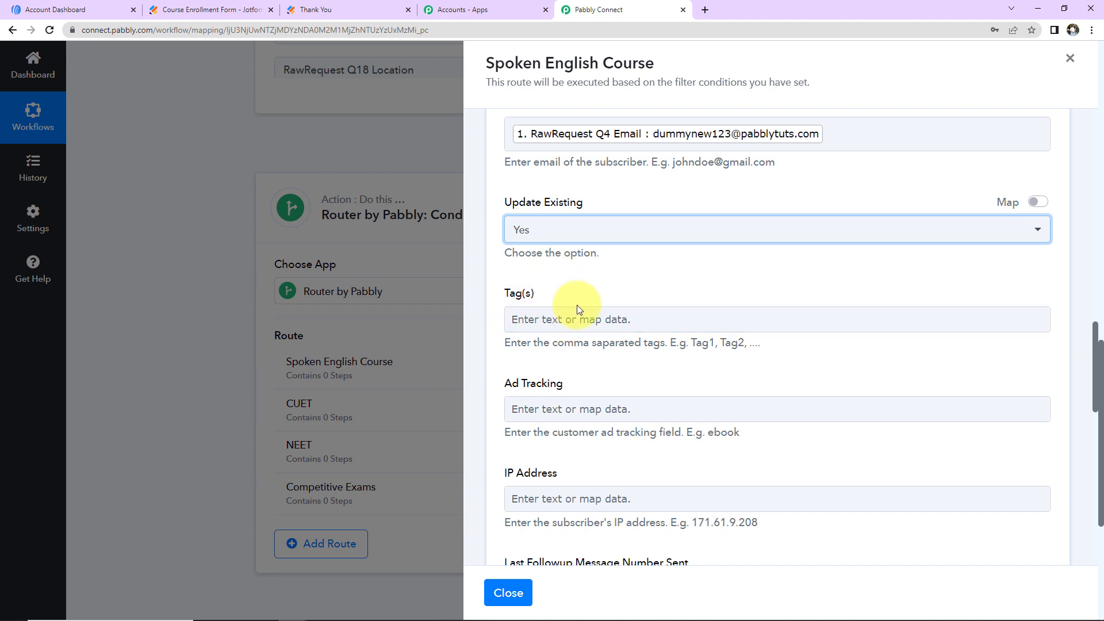
left_click(579, 321)
left_click(588, 441)
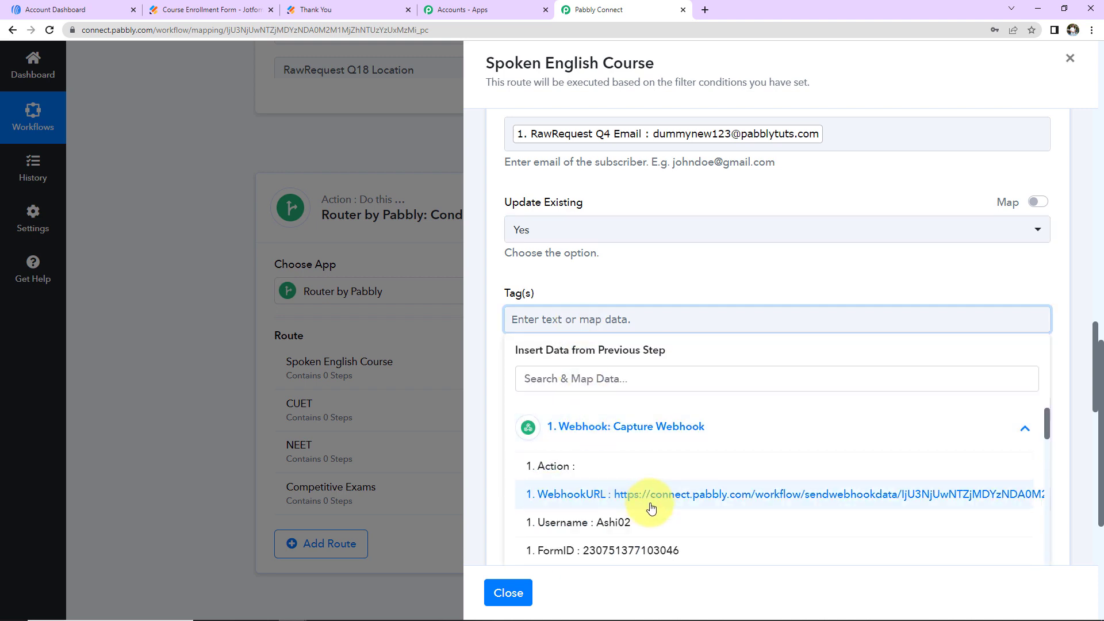
scroll(648, 510, "down", 10)
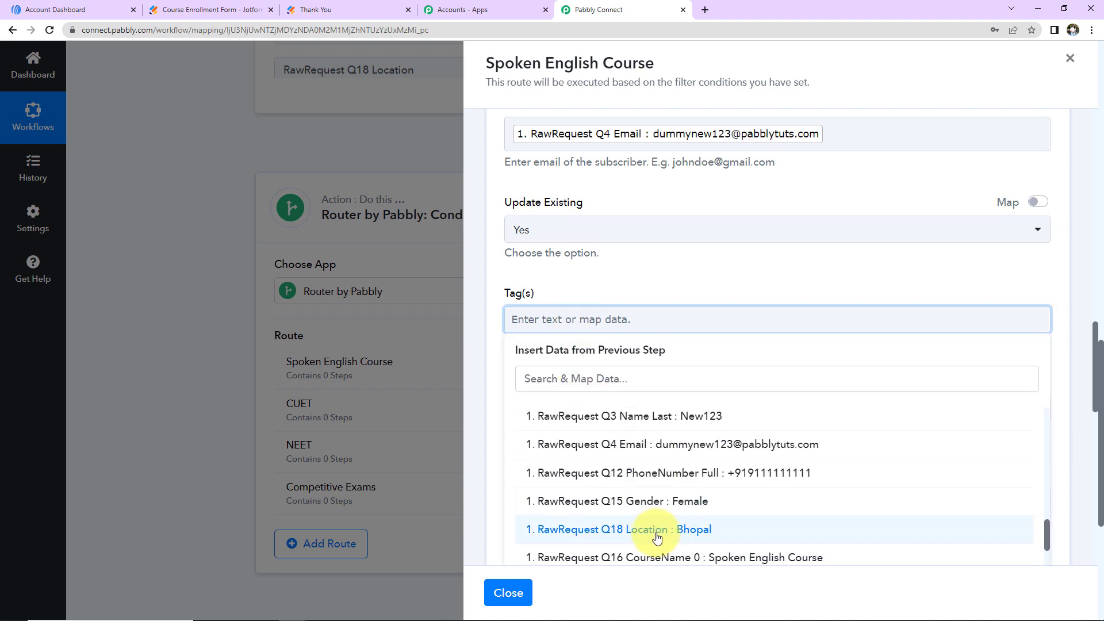
left_click(661, 558)
left_click(775, 262)
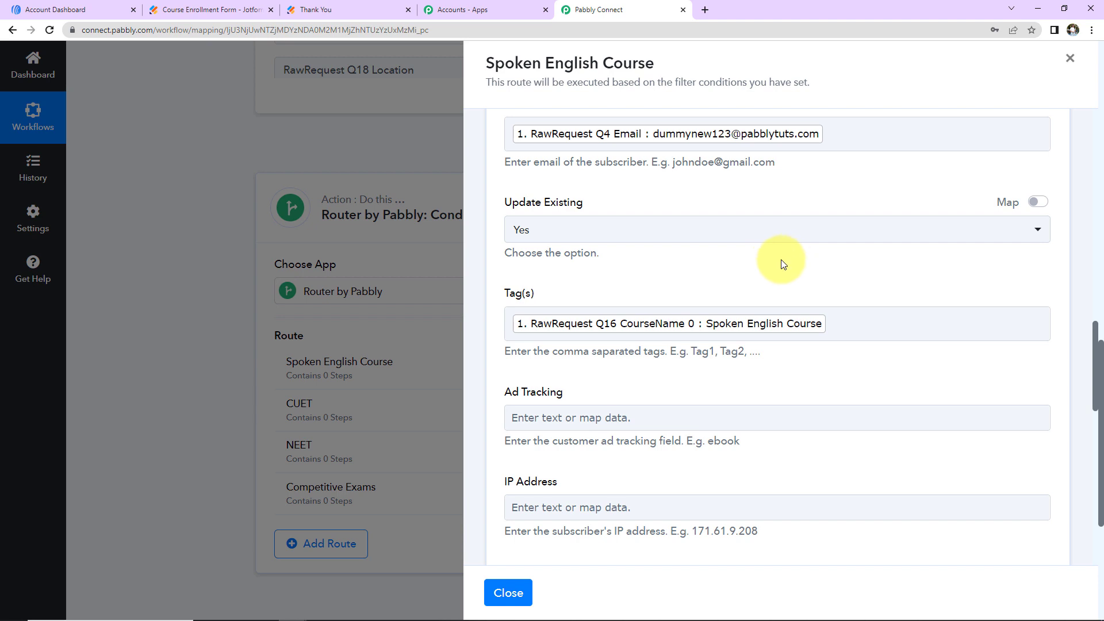
Step: Leave the remaining optional AWeber fields empty, then save the action and send a test request
scroll(713, 302, "down", 3)
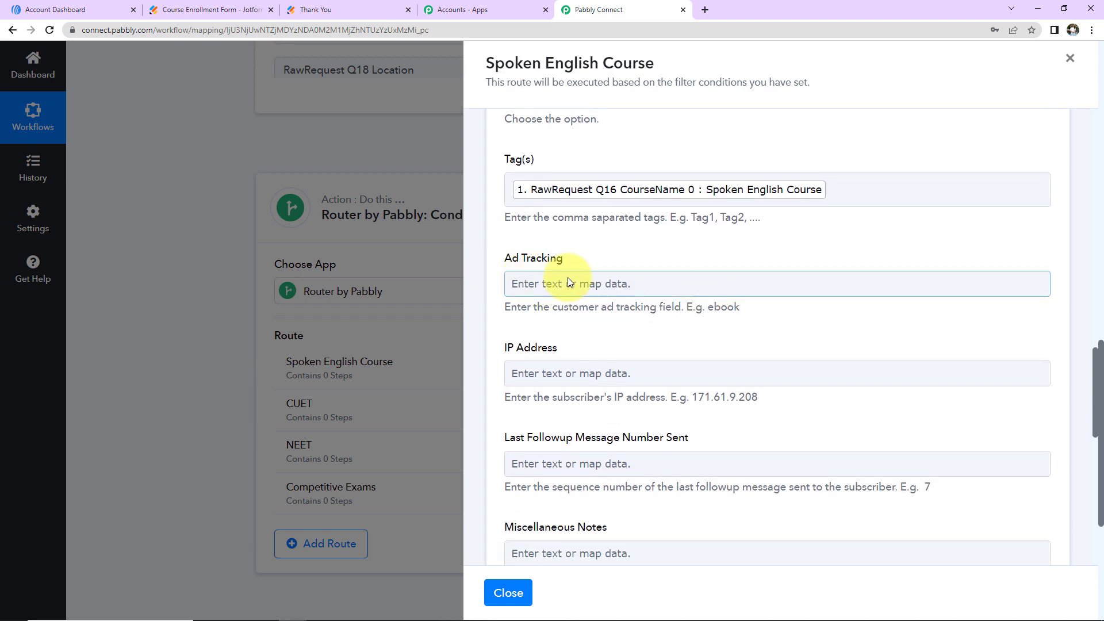
scroll(568, 277, "down", 3)
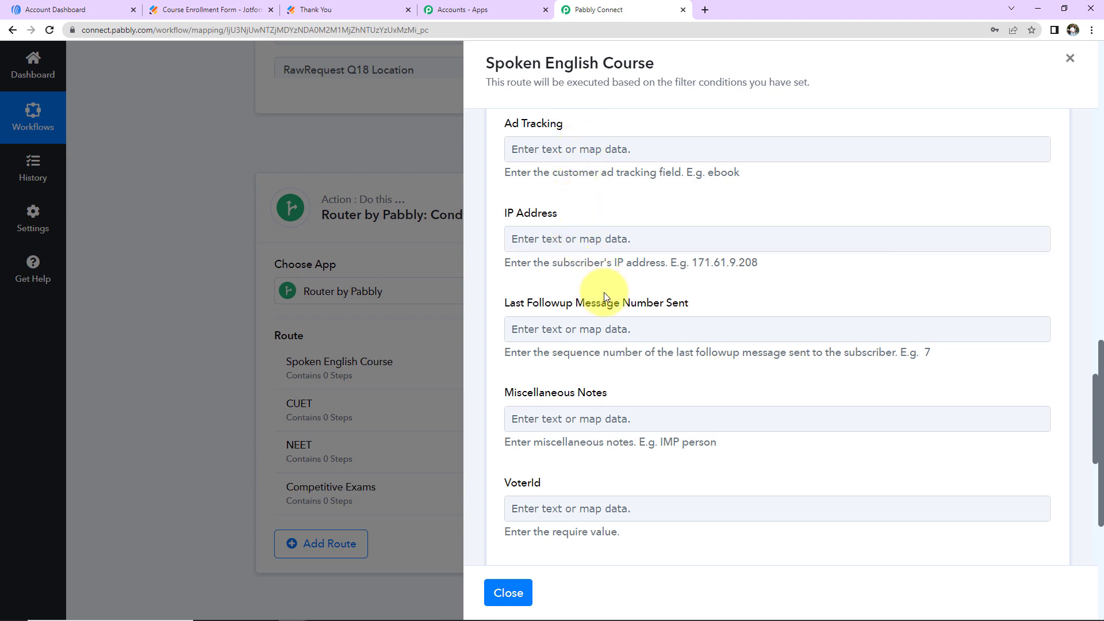
scroll(619, 399, "down", 5)
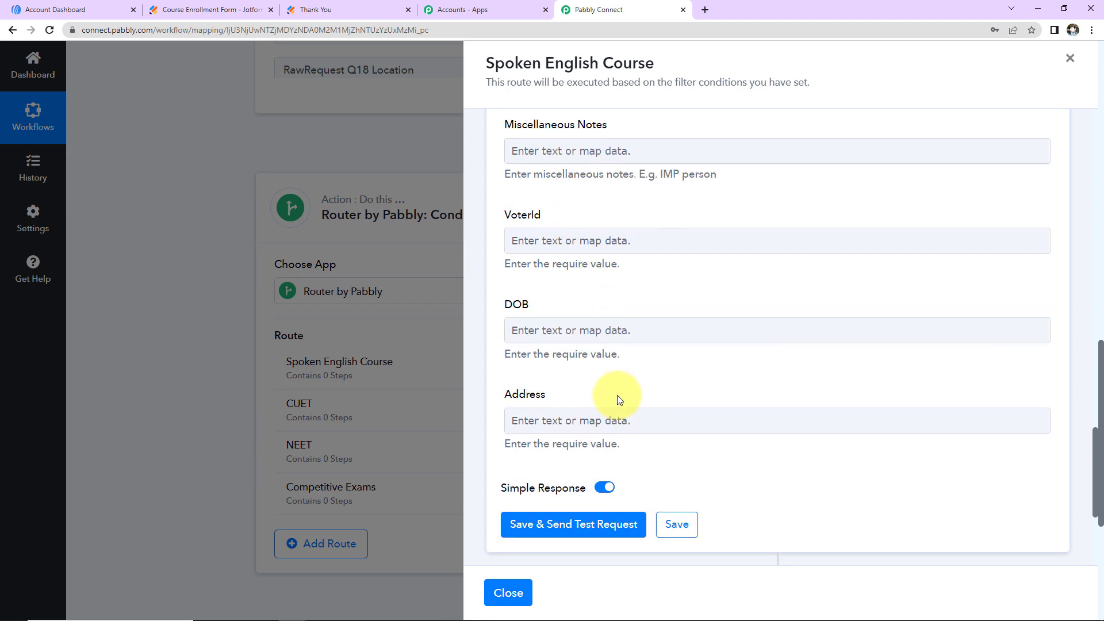
scroll(618, 400, "down", 3)
left_click(615, 394)
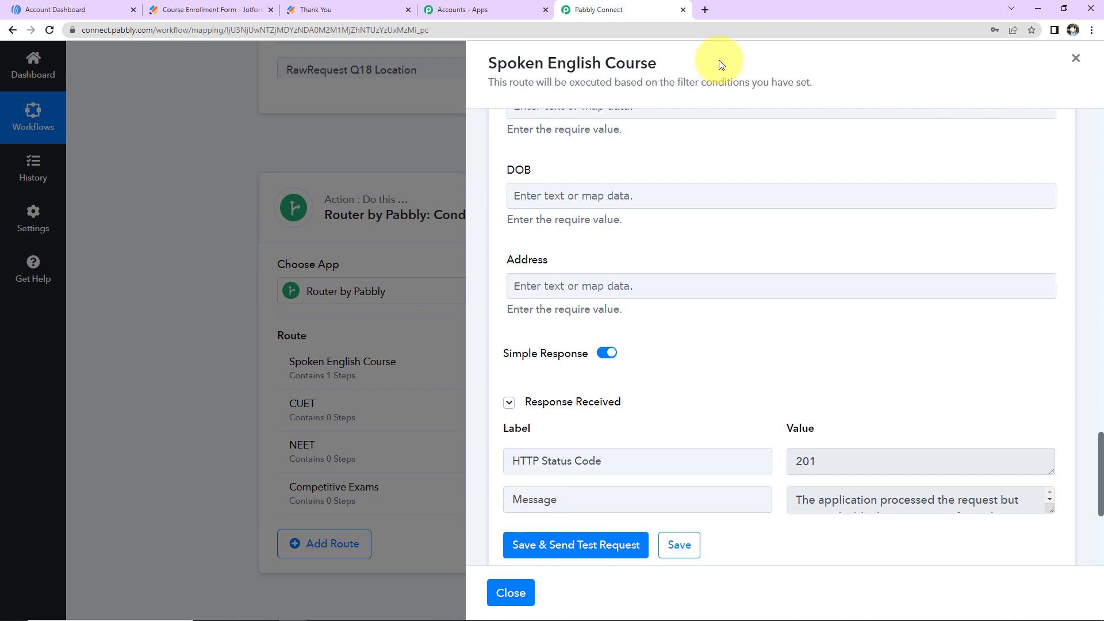
Step: Switch to AWeber, open the subscriber list and examine the details and tags of the newly added test subscriber
left_click(75, 13)
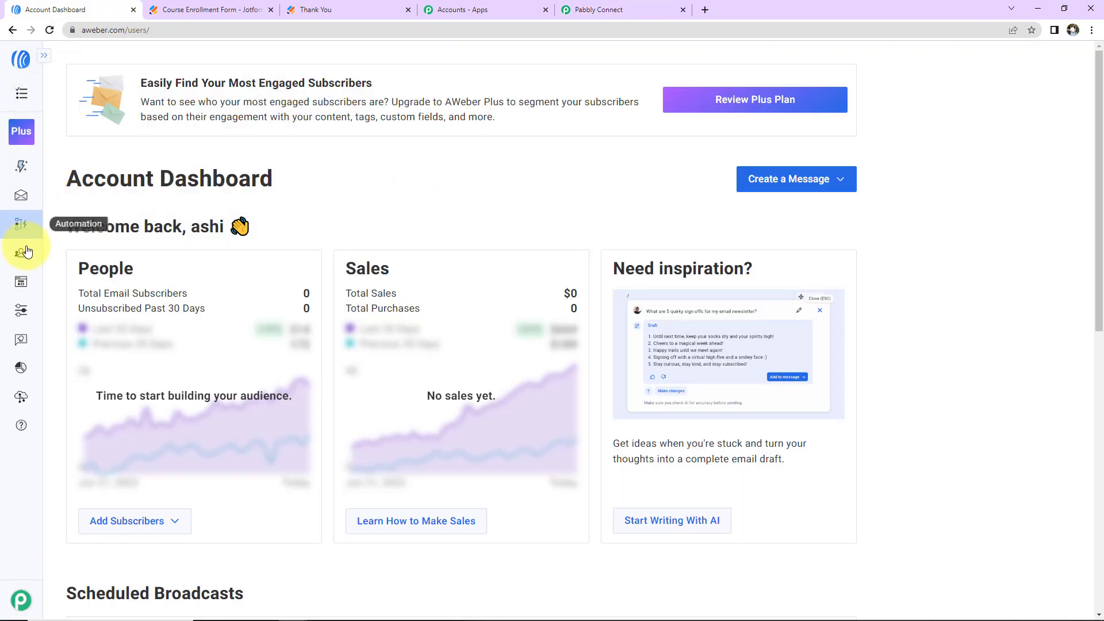
mouse_move(20, 254)
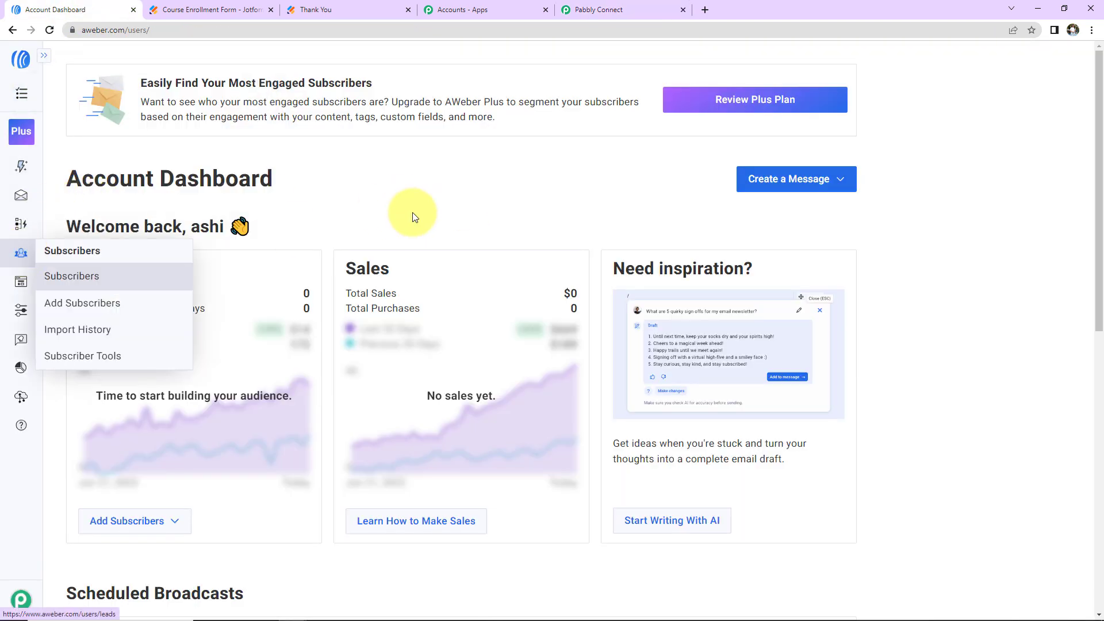
left_click(63, 276)
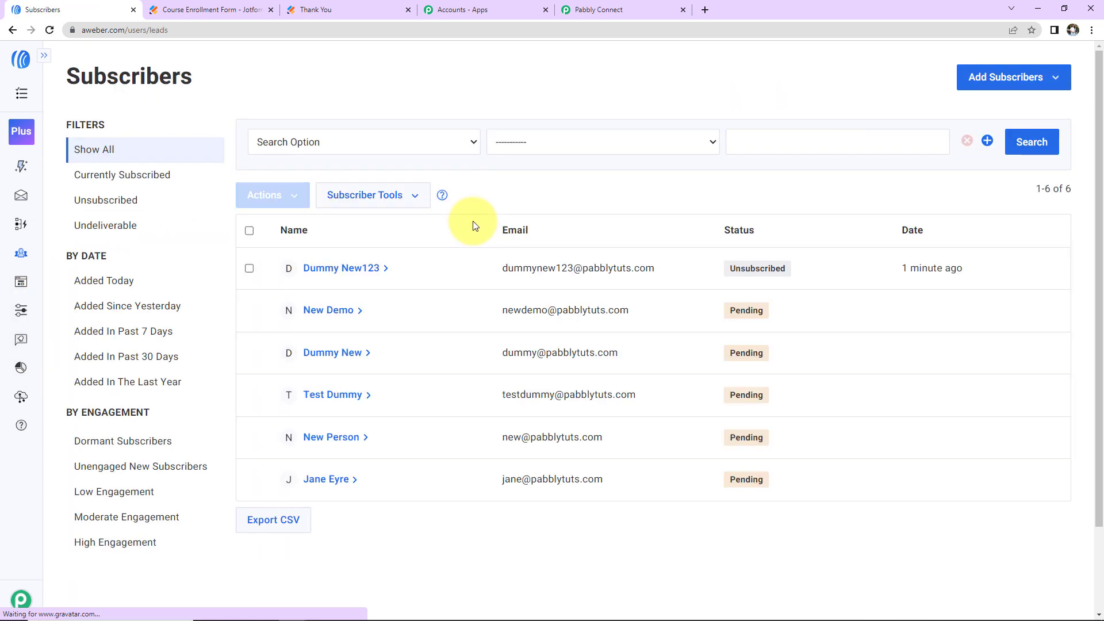
left_click(349, 273)
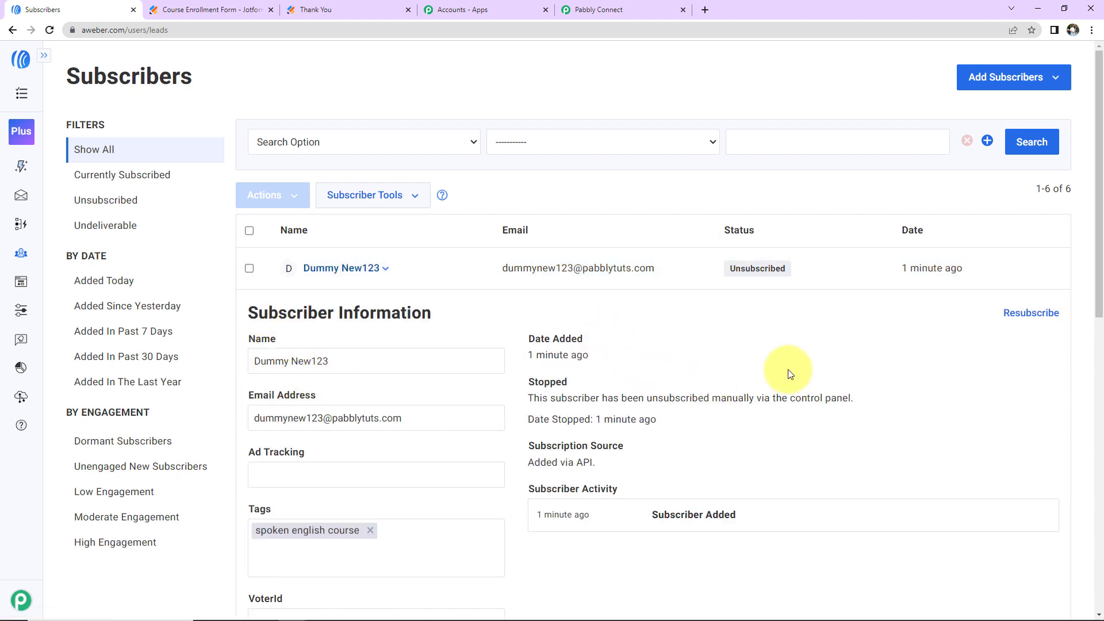
scroll(830, 374, "down", 3)
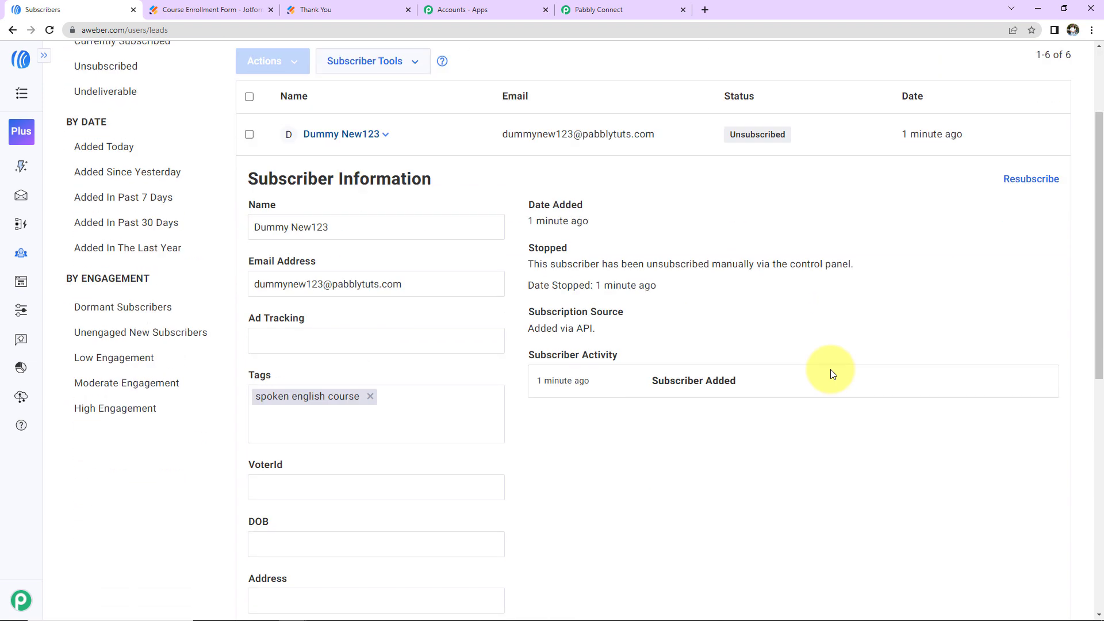
scroll(830, 374, "up", 2)
scroll(830, 369, "up", 1)
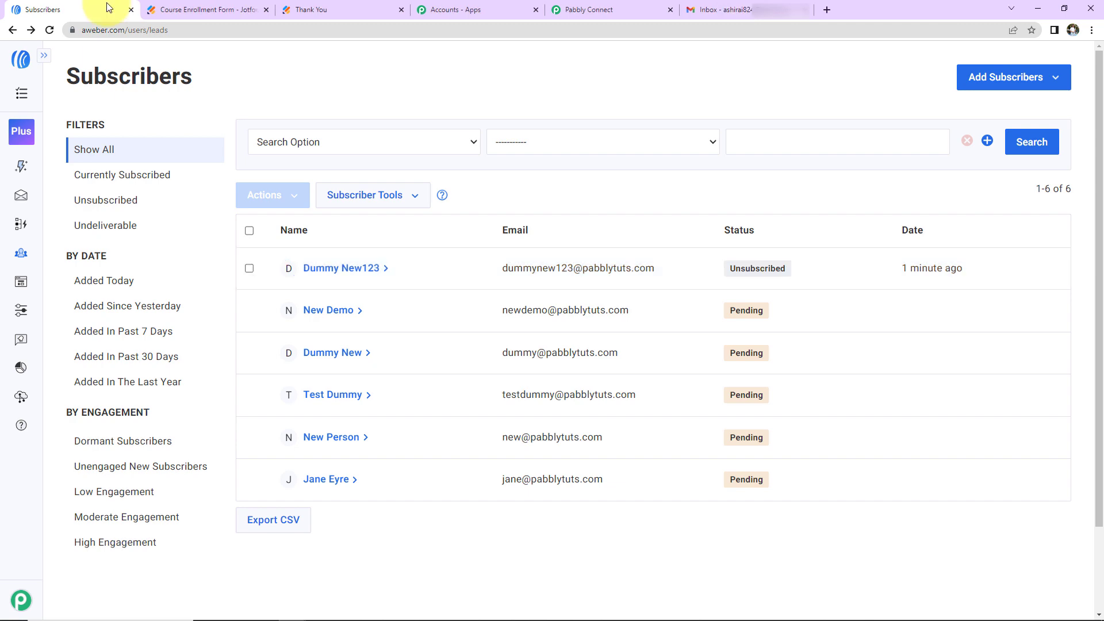
Step: Open the live Course Enrollment Form from Jotform and fill in the test subscriber's first name, last name, email and phone number
left_click(190, 10)
left_click(682, 296)
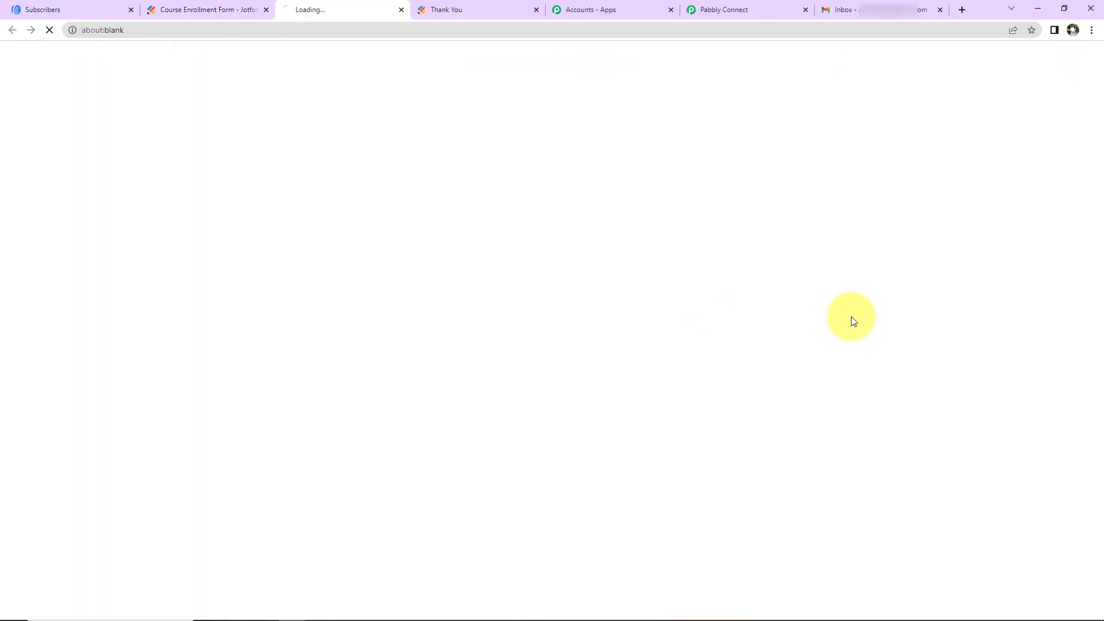
left_click(398, 255)
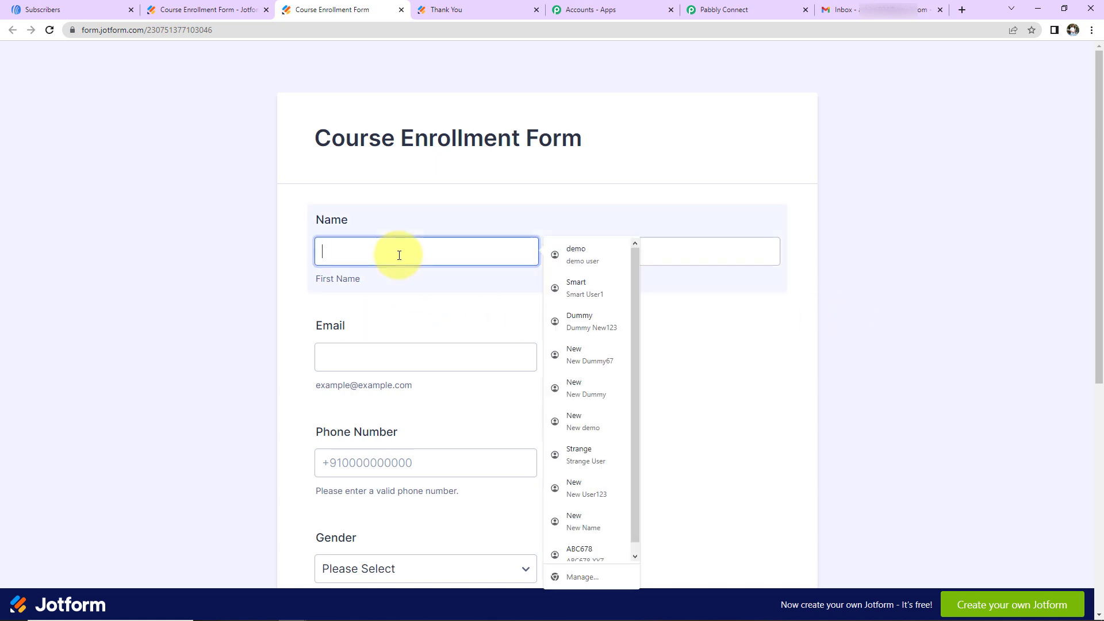
type("Smart")
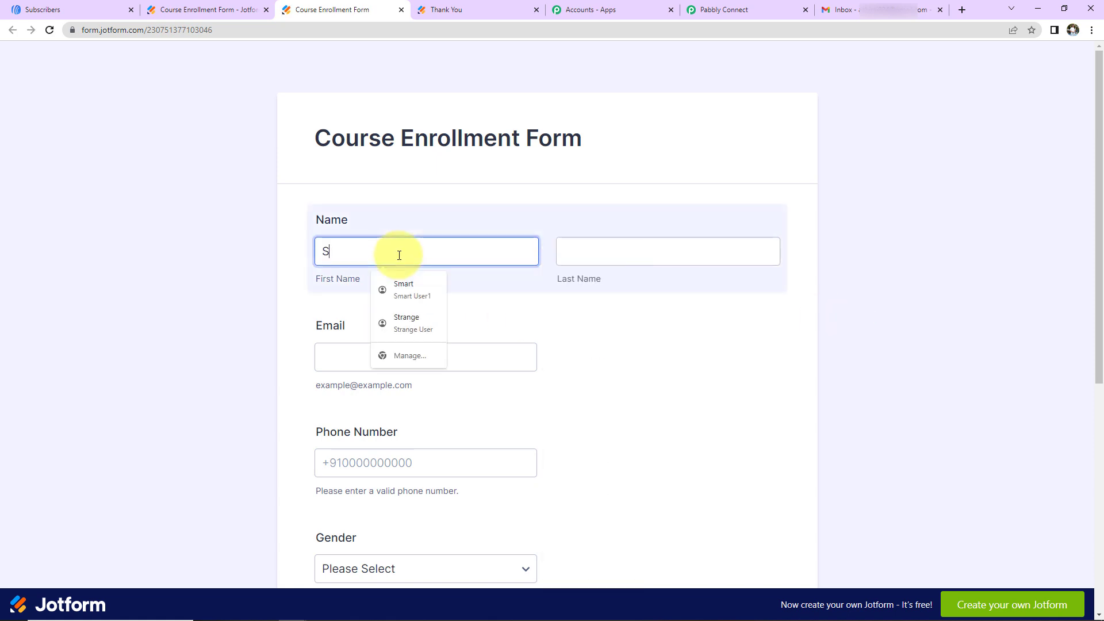
key("Tab")
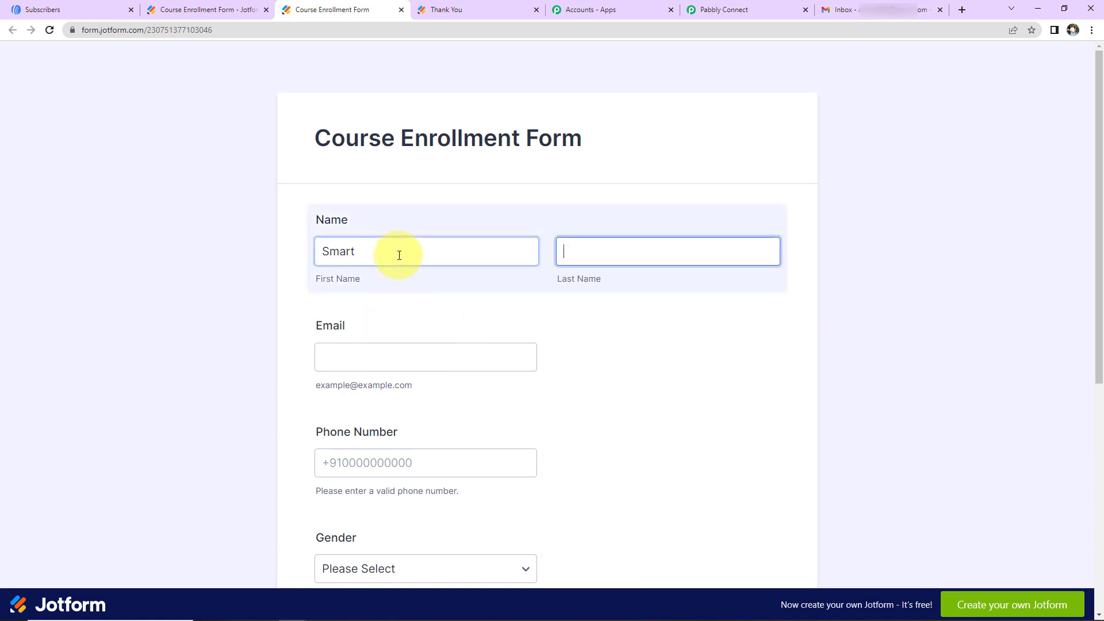
type("Dummy")
key("Tab")
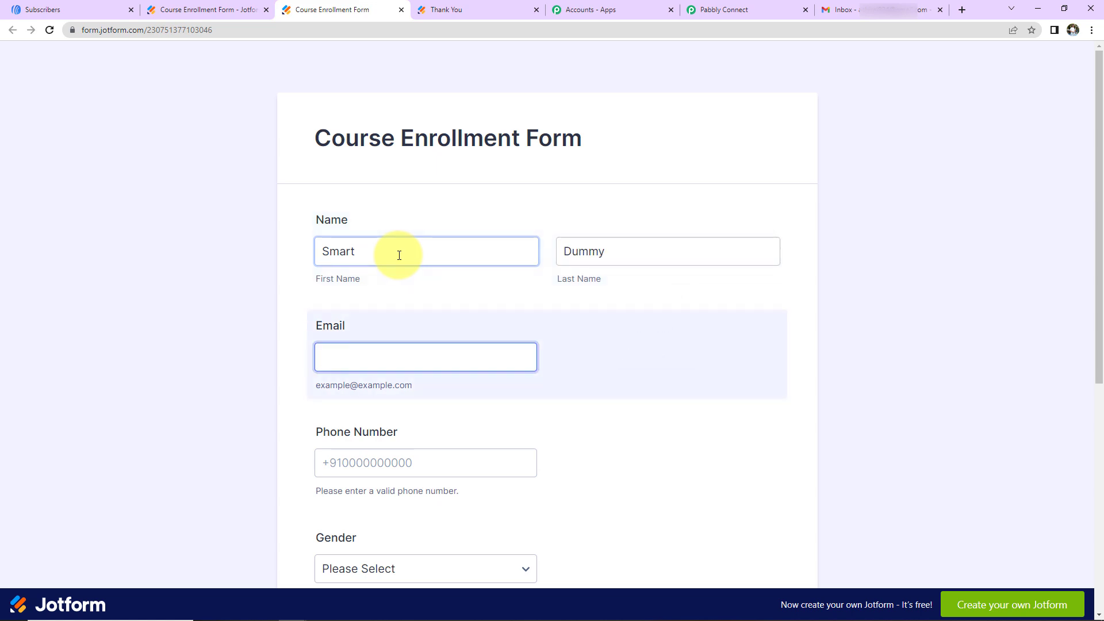
type("s")
left_click(394, 193)
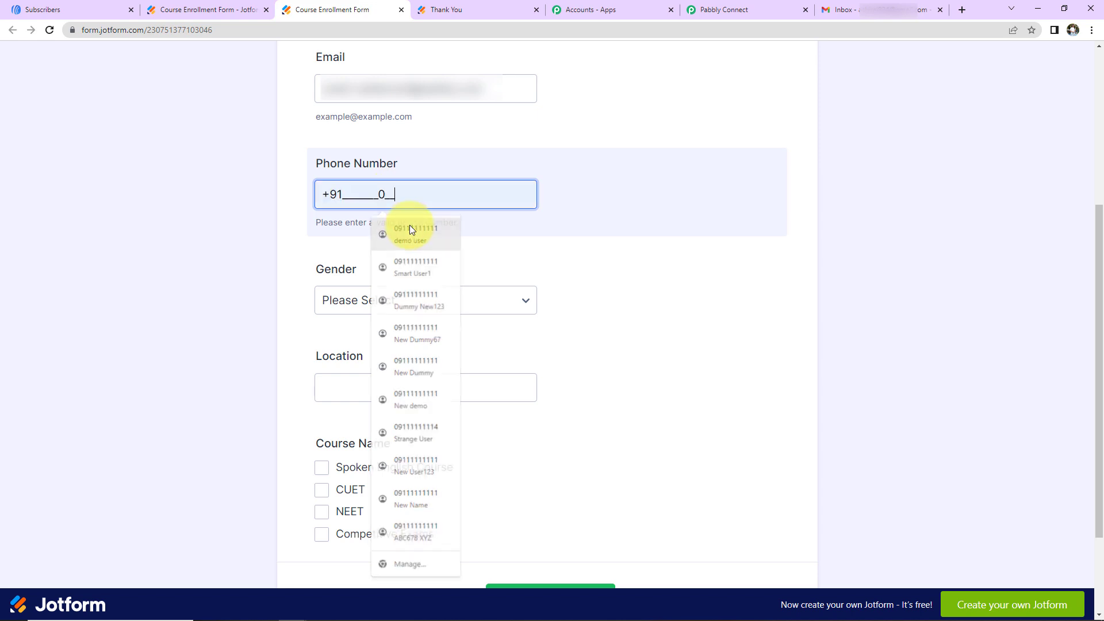
left_click(411, 230)
Step: Set Gender to Female, Location to Bhopal and Course Name to Spoken English Course, and submit the form
left_click(432, 309)
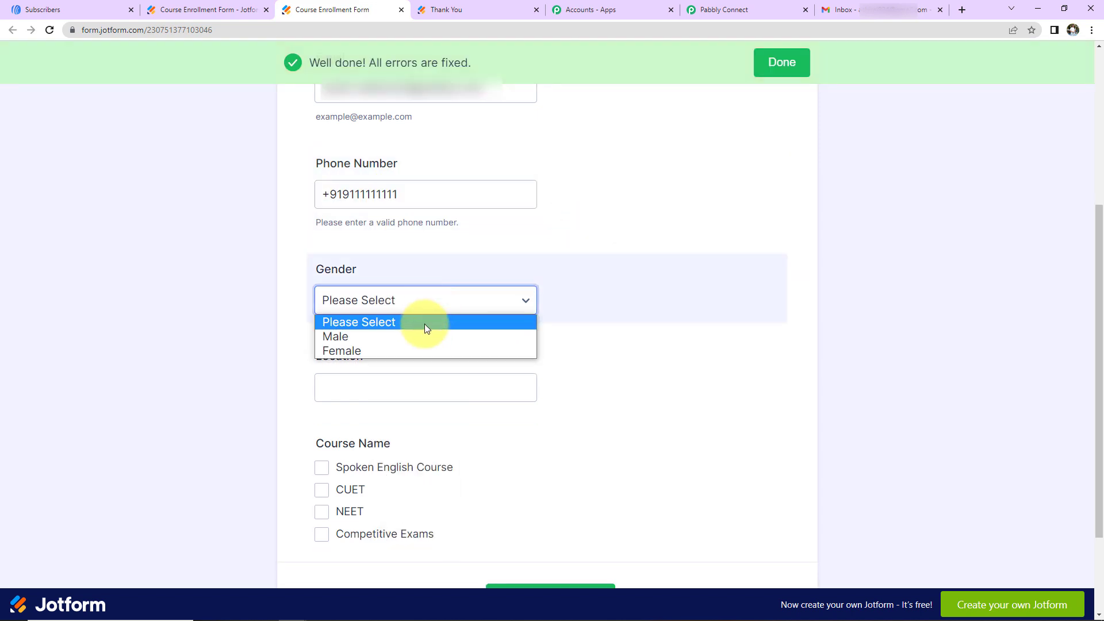
left_click(424, 351)
left_click(390, 389)
left_click(397, 421)
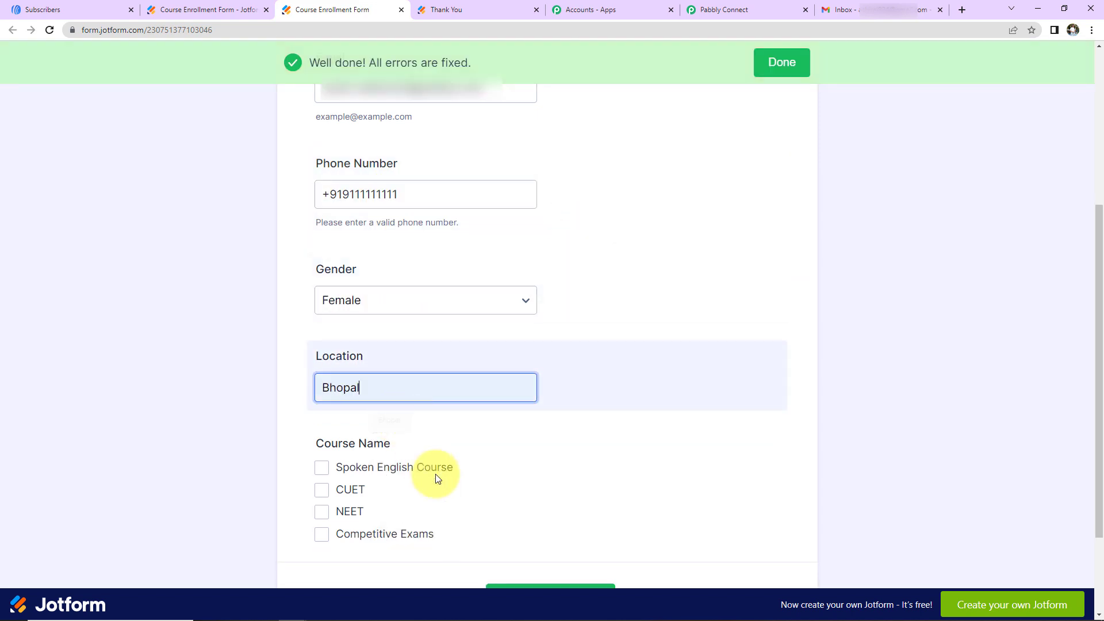
left_click(322, 469)
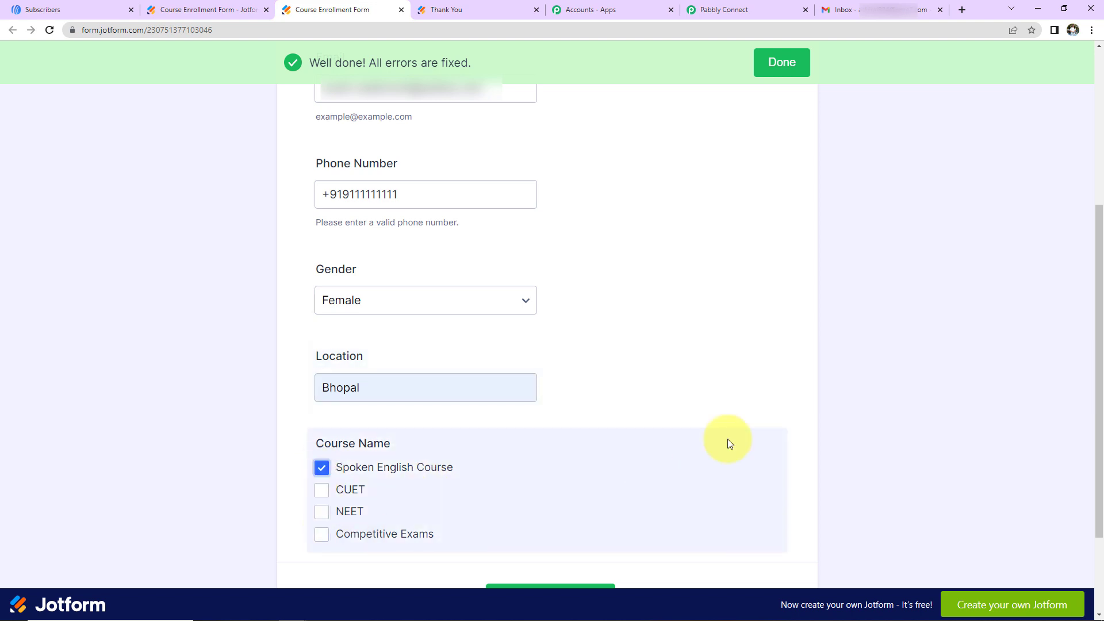
scroll(730, 444, "down", 3)
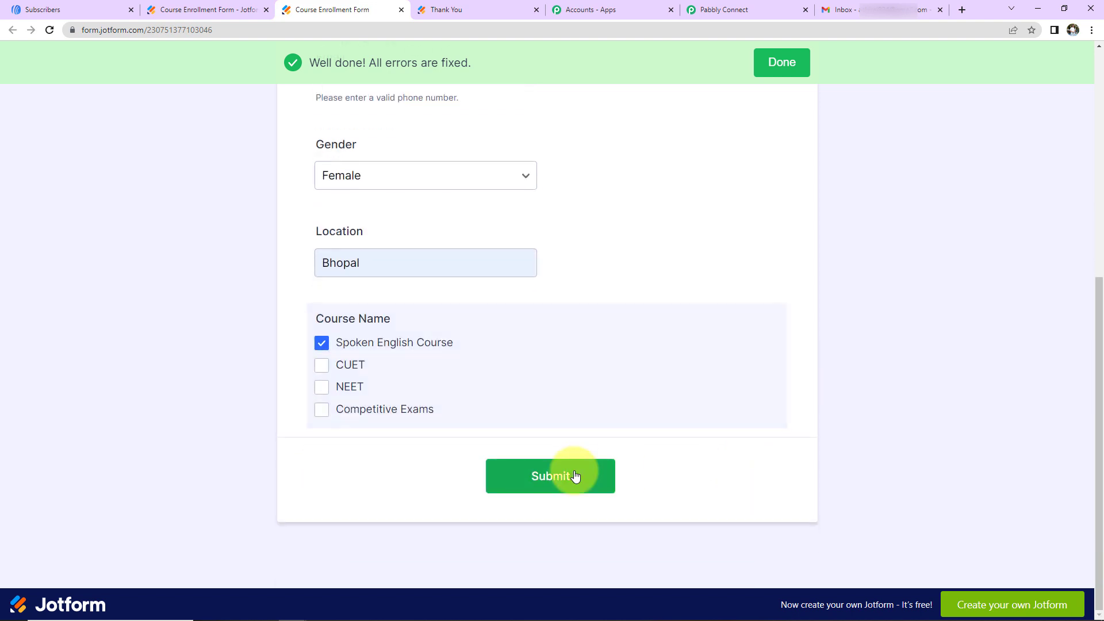
left_click(574, 475)
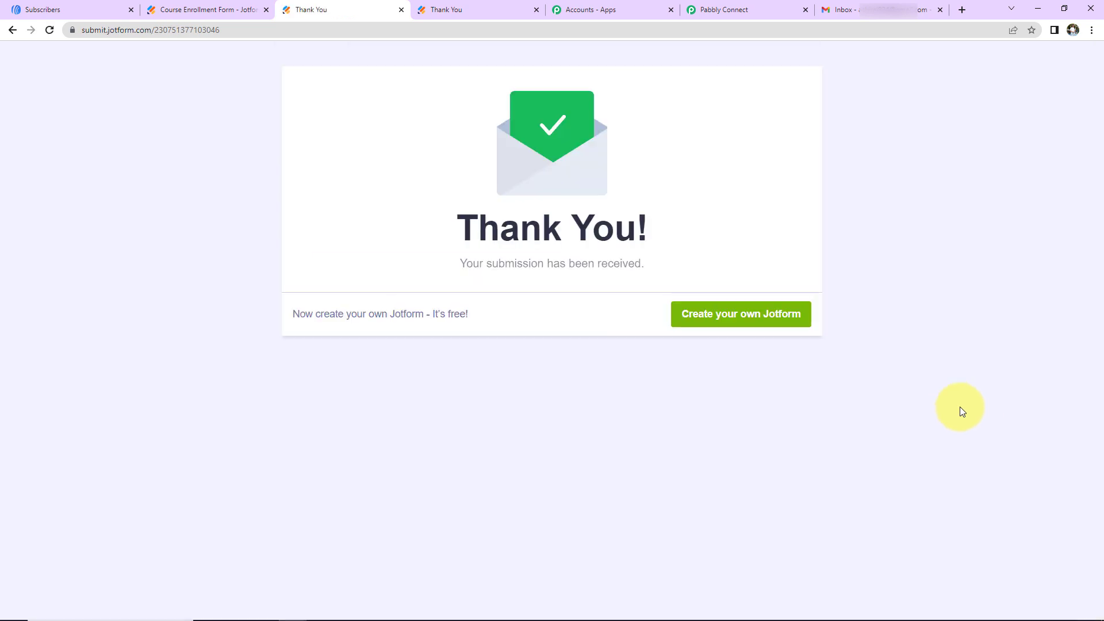
Step: Switch to AWeber and reload the subscriber list to check for the new form submission
left_click(74, 7)
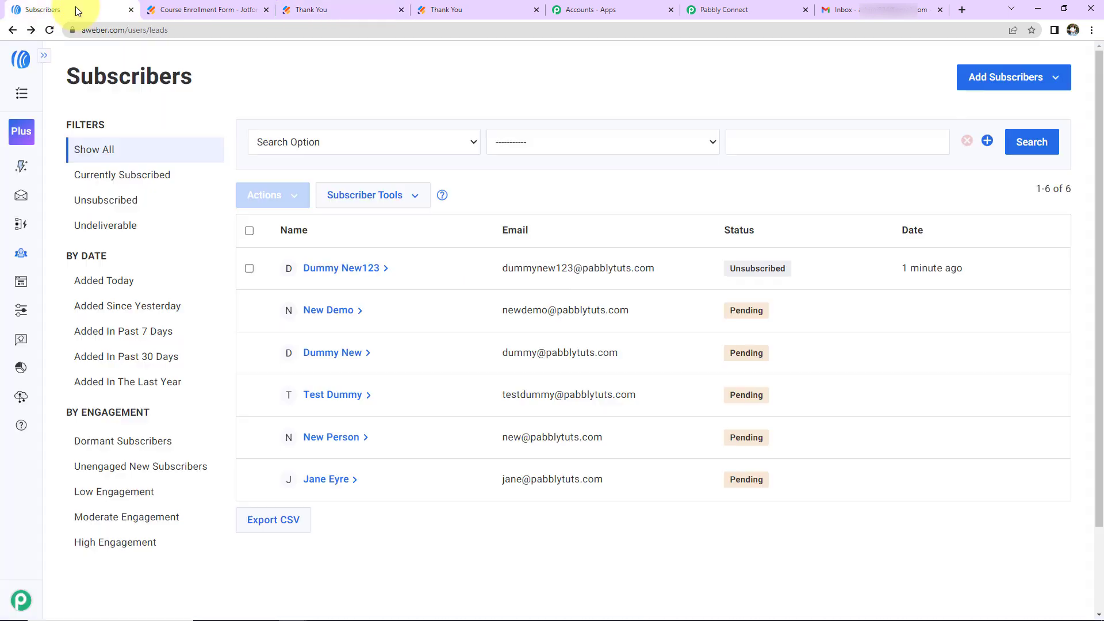
left_click(50, 31)
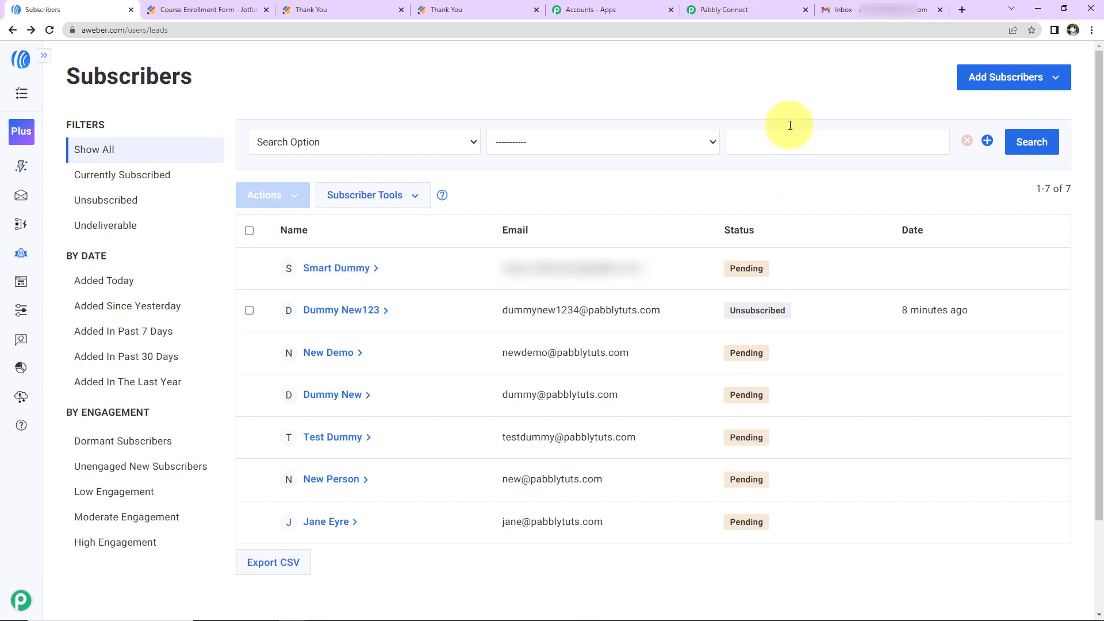
Step: Confirm the Spoken English Course subscription from the confirmation email in Gmail and reload AWeber's subscriber list
left_click(839, 10)
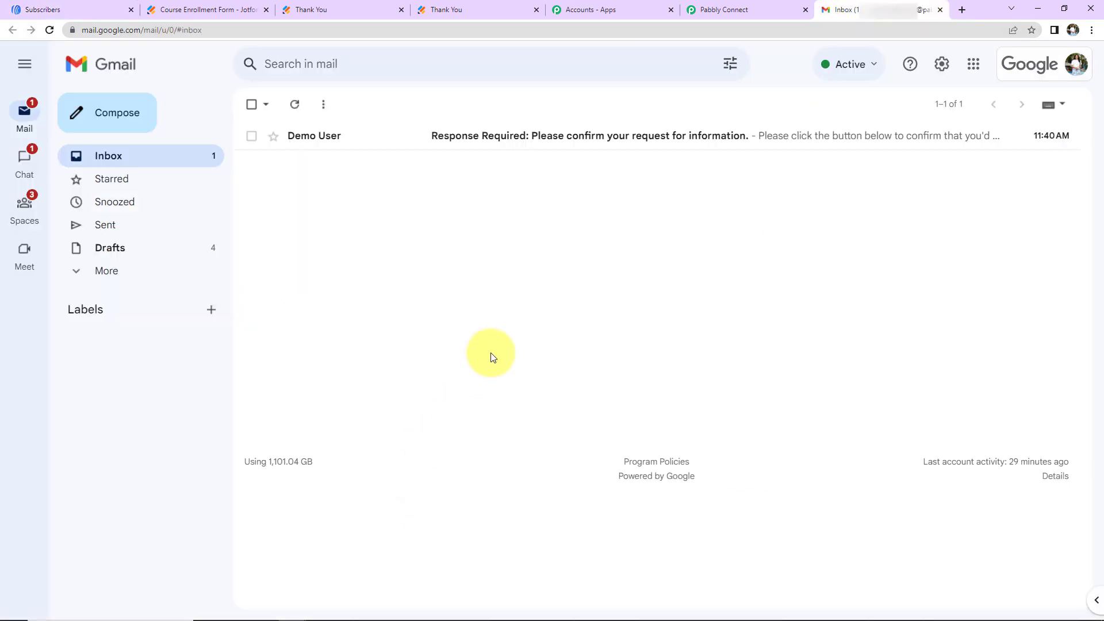
left_click(508, 143)
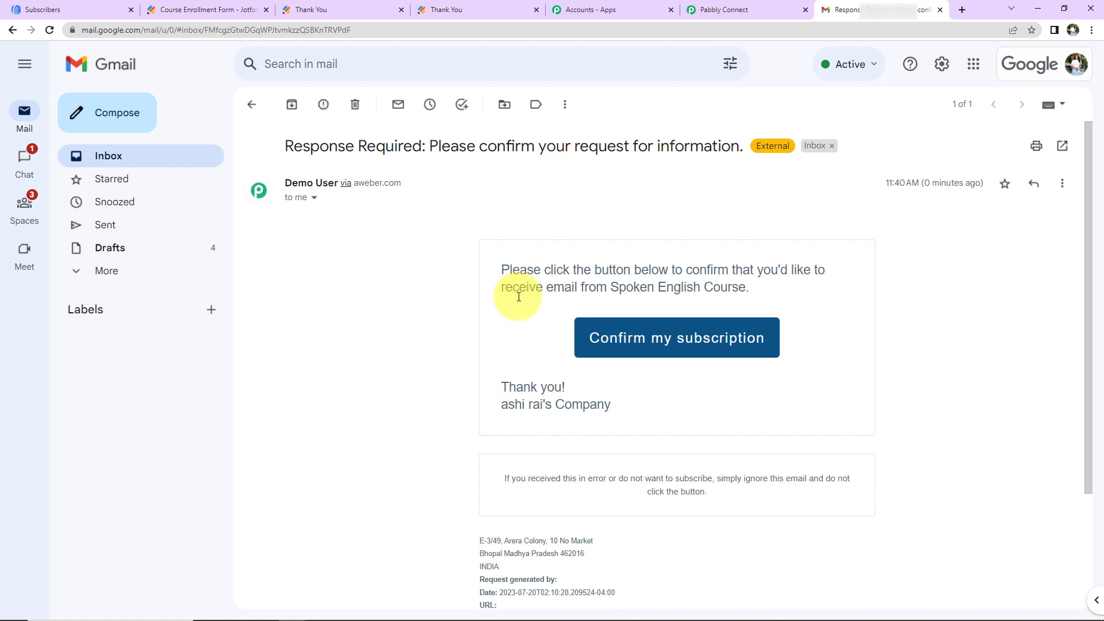
left_click(660, 336)
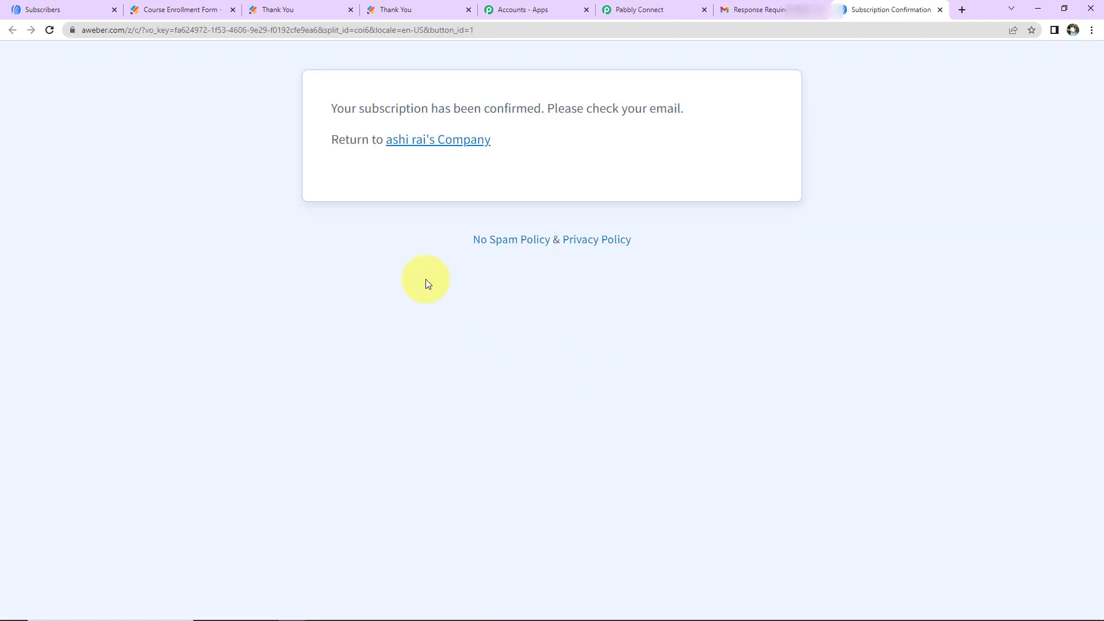
left_click(58, 5)
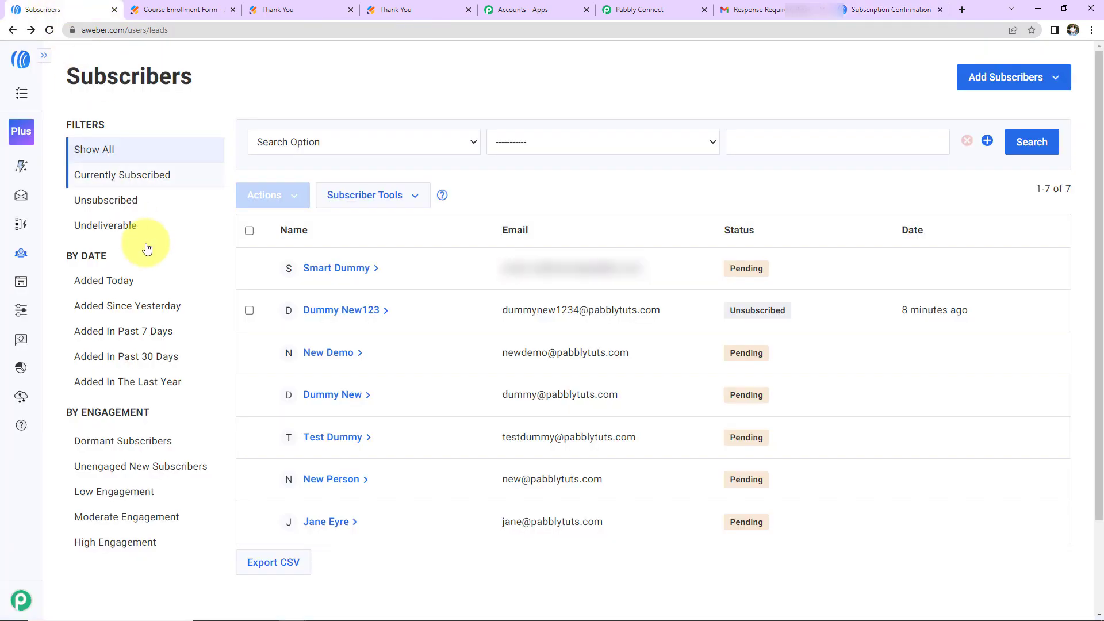
left_click(50, 30)
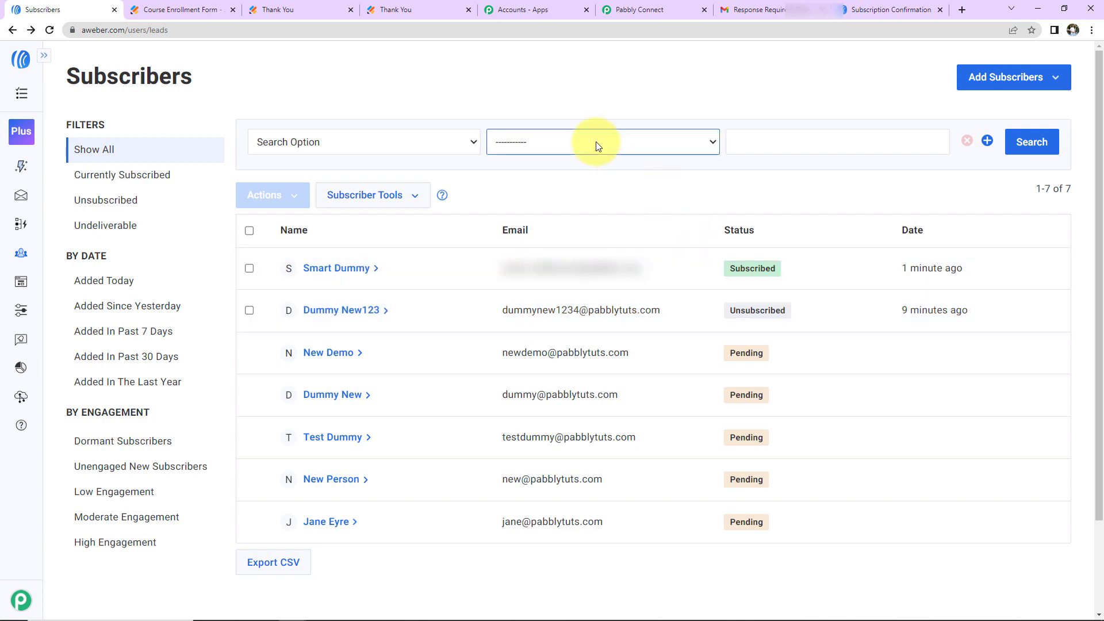
Step: Switch to Pabbly Connect, close the Spoken English Course route, collapse the webhook trigger step and review the router's routes
left_click(632, 11)
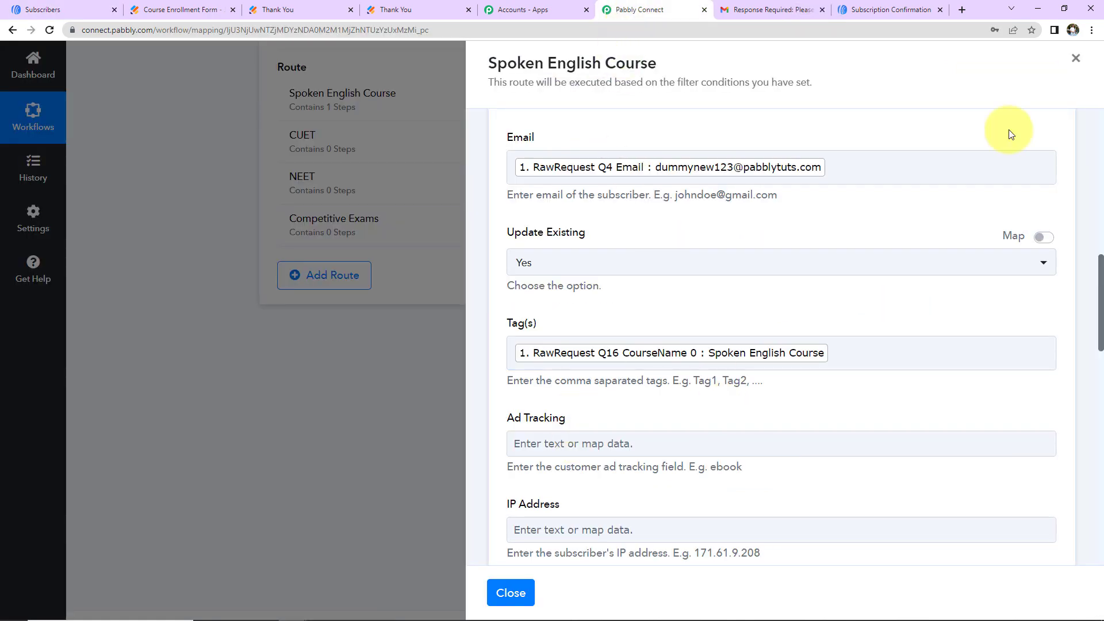
left_click(1074, 62)
scroll(567, 338, "up", 20)
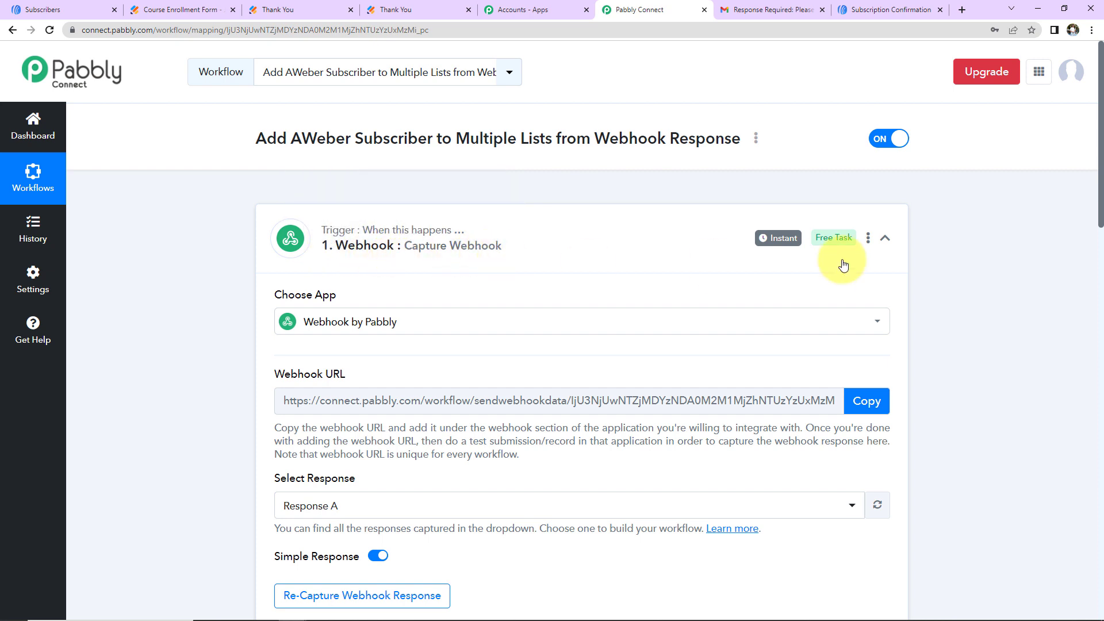
left_click(885, 238)
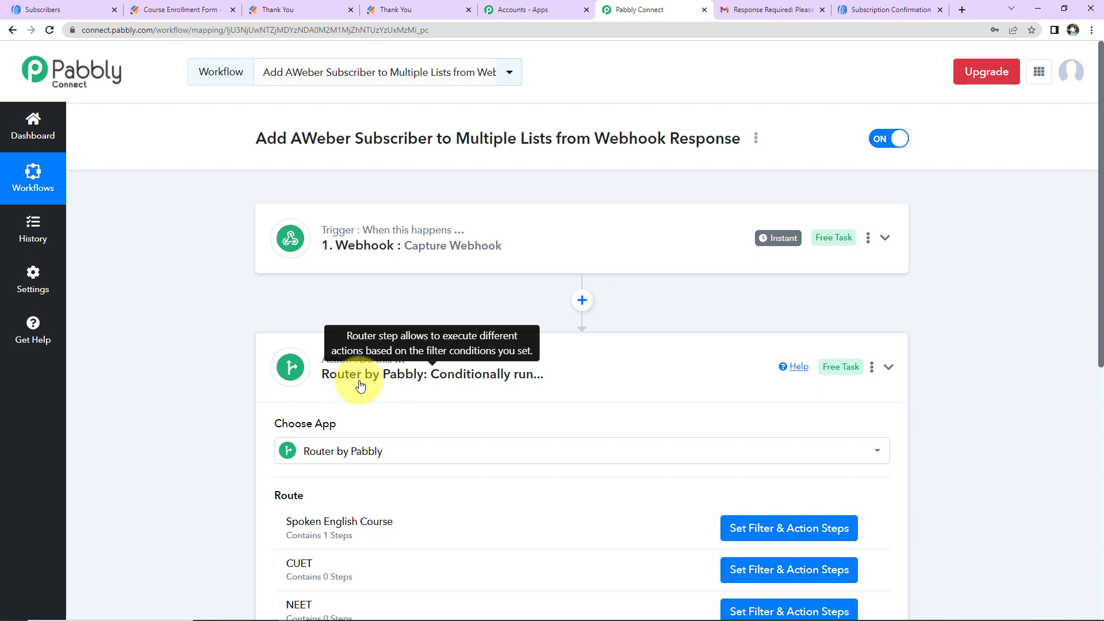
scroll(745, 401, "down", 2)
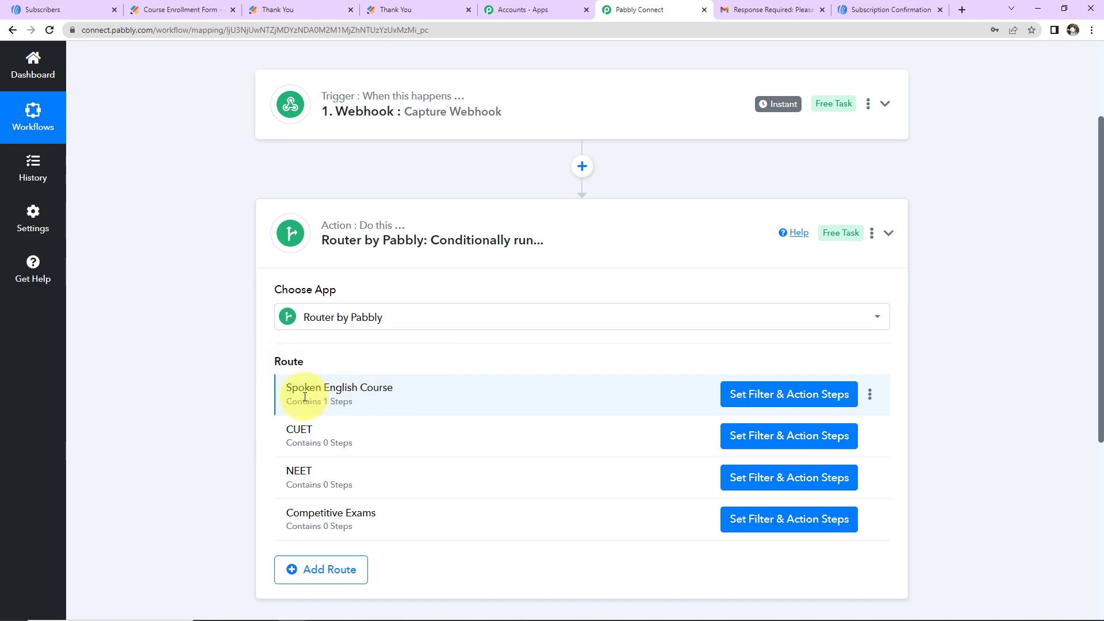
left_click_drag(288, 388, 413, 389)
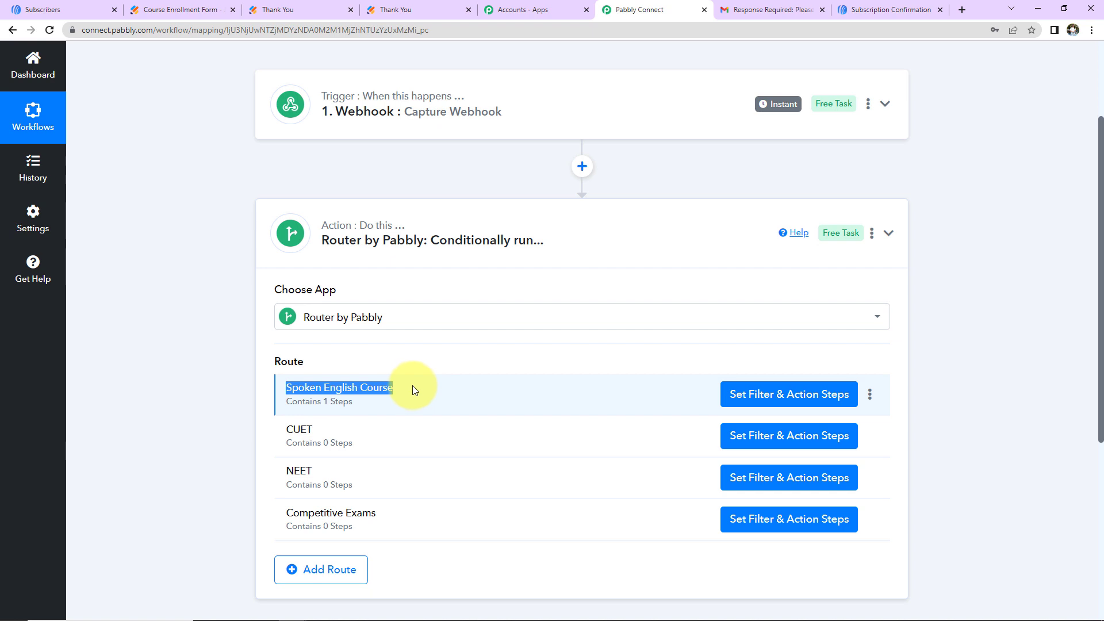
scroll(707, 320, "up", 3)
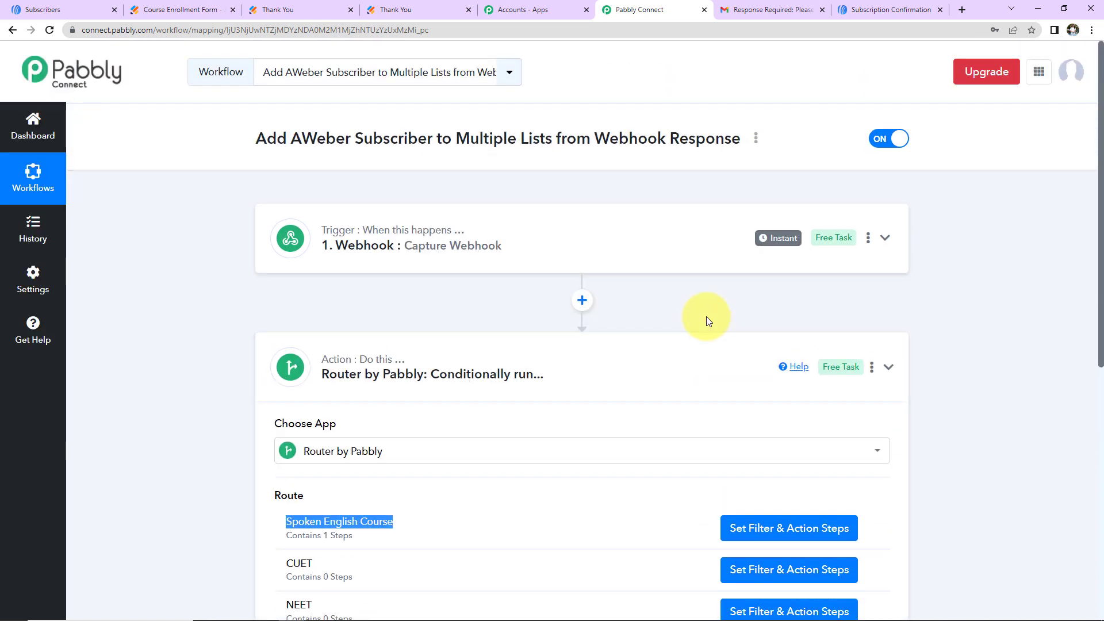